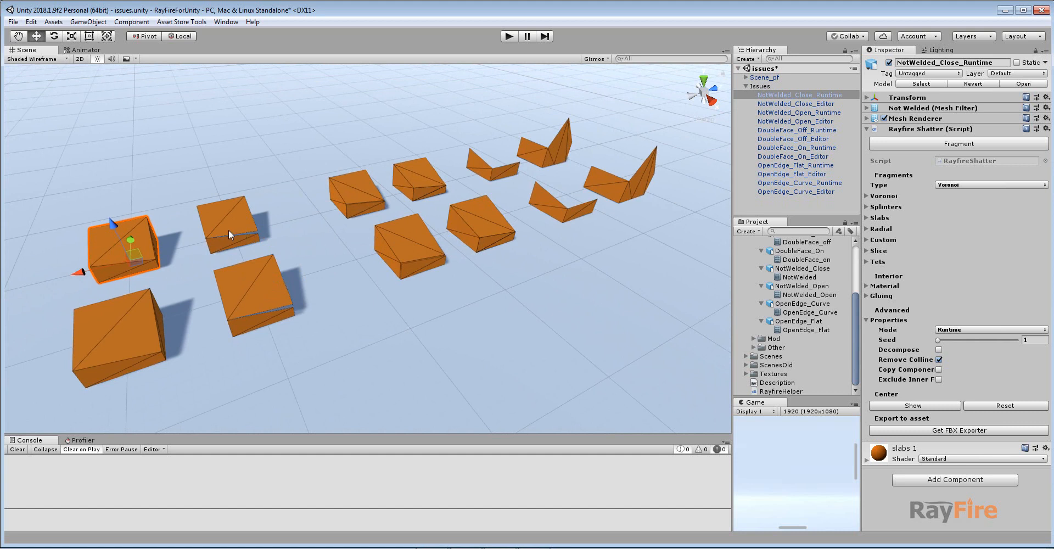
# Examine the fragmented test cubes and the Shatter Mode options of the selected NotWelded_Close_Runtime cube.
pyautogui.moveTo(209, 251); pyautogui.dragTo(218, 260, button='middle')
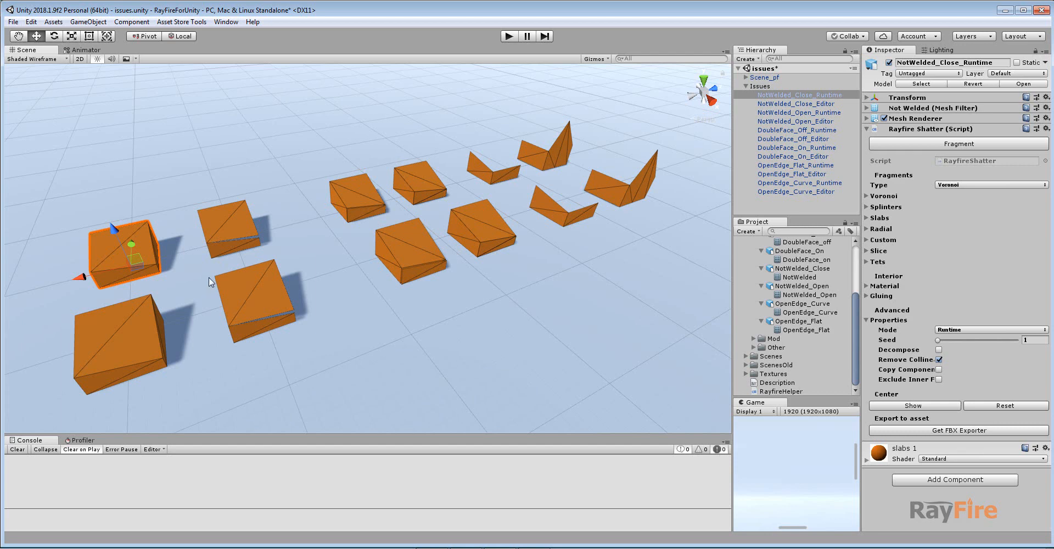
pyautogui.moveTo(295, 264); pyautogui.dragTo(317, 240, button='middle')
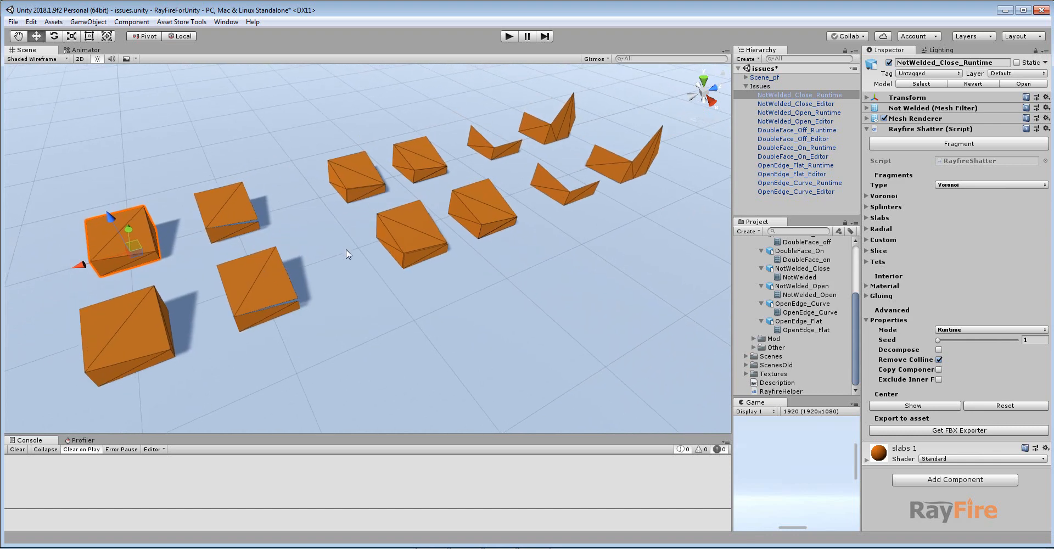
pyautogui.moveTo(398, 245); pyautogui.dragTo(394, 254, button='middle')
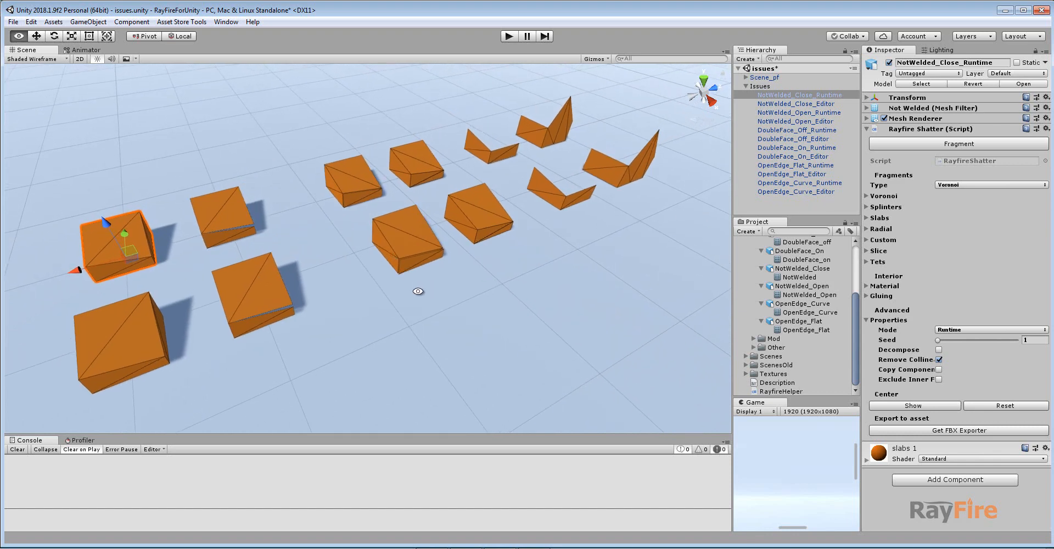
pyautogui.keyDown('alt'); pyautogui.moveTo(418, 291); pyautogui.dragTo(413, 257); pyautogui.keyUp('alt')
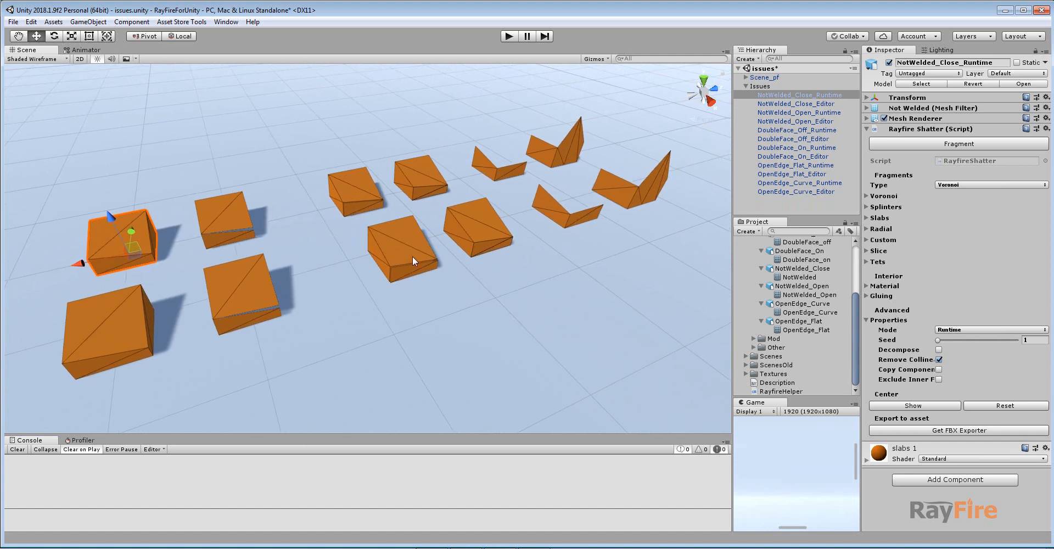
pyautogui.moveTo(377, 259); pyautogui.dragTo(374, 261, button='middle')
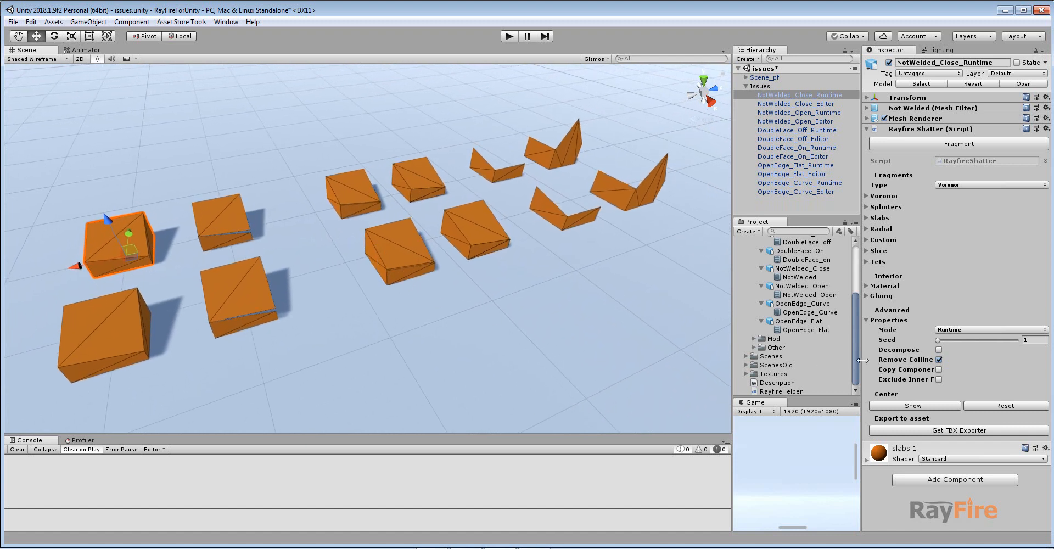
pyautogui.click(955, 331)
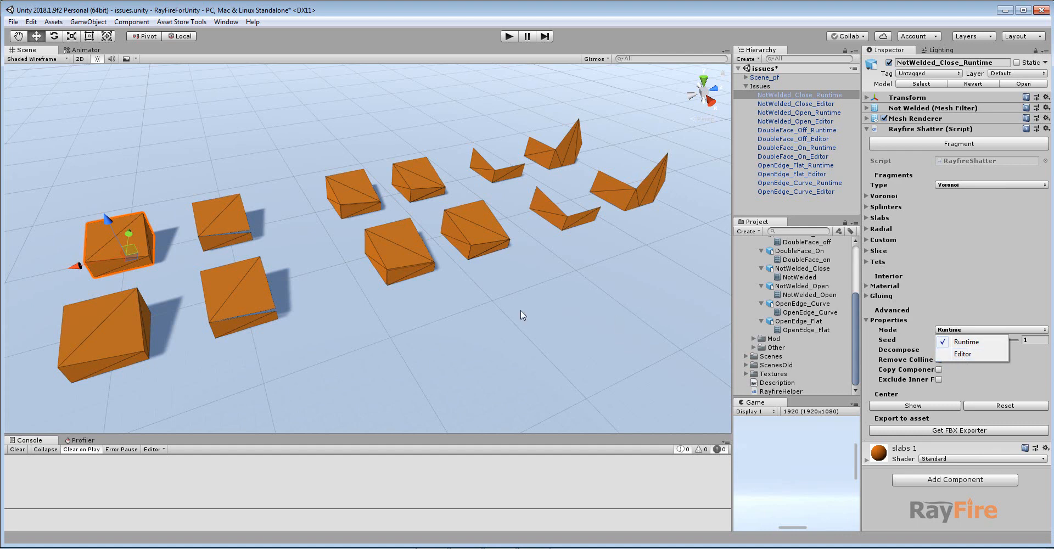
pyautogui.click(368, 316)
pyautogui.click(101, 236)
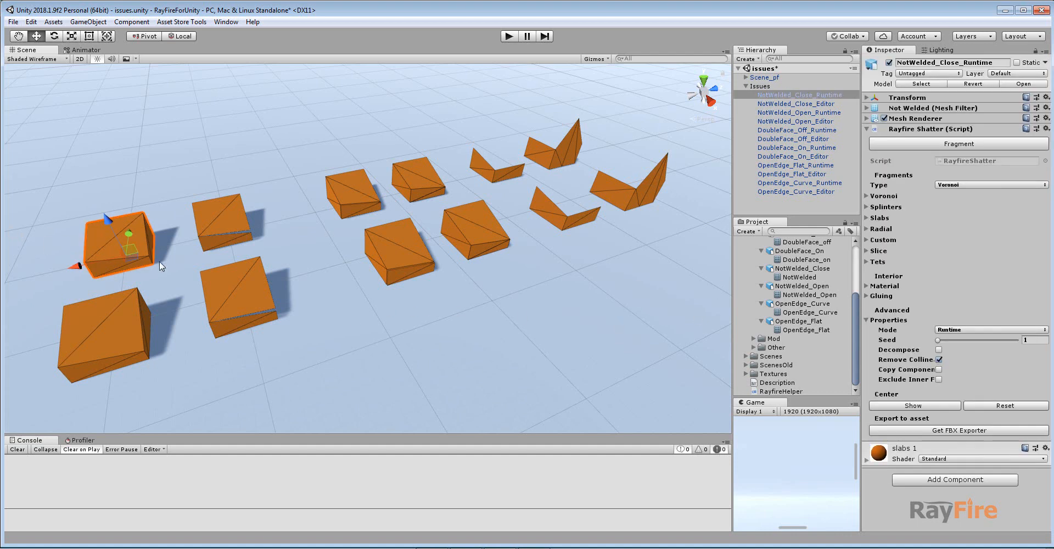
pyautogui.moveTo(159, 261); pyautogui.dragTo(231, 263, button='middle')
pyautogui.moveTo(447, 275); pyautogui.dragTo(414, 281, button='middle')
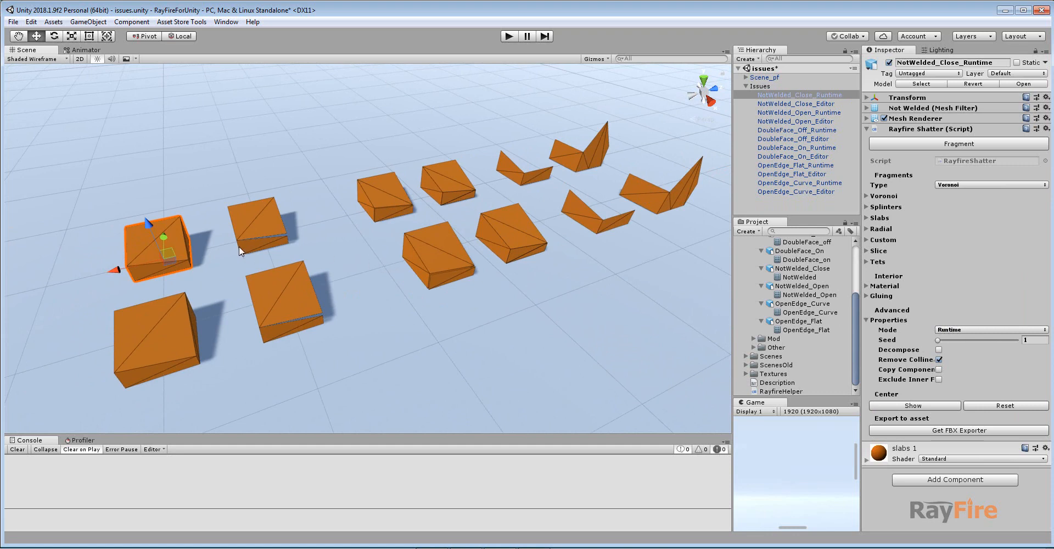
pyautogui.moveTo(314, 256); pyautogui.dragTo(277, 252, button='middle')
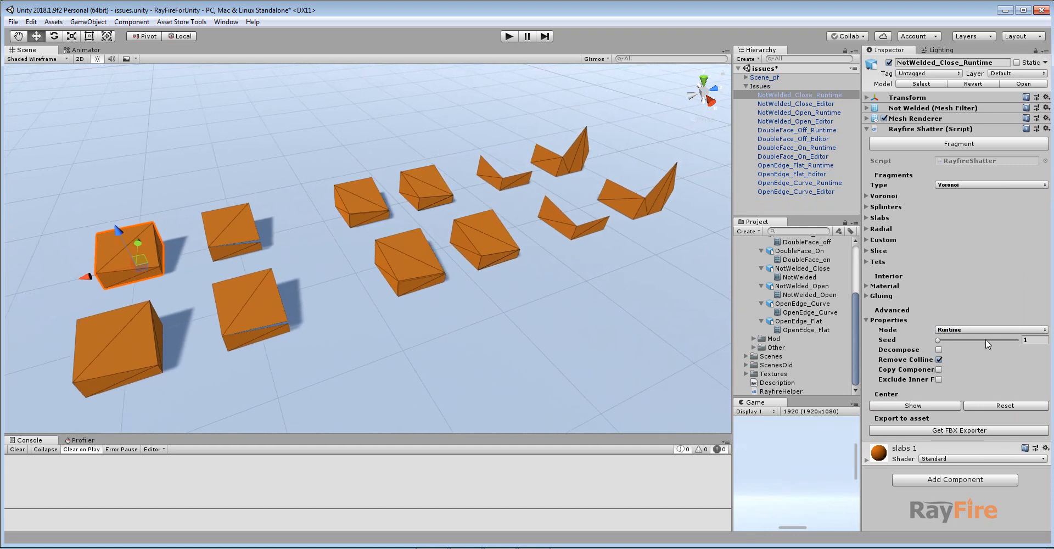
# Set the Rayfire Shatter Mode of the selected cube to Editor.
pyautogui.click(967, 330)
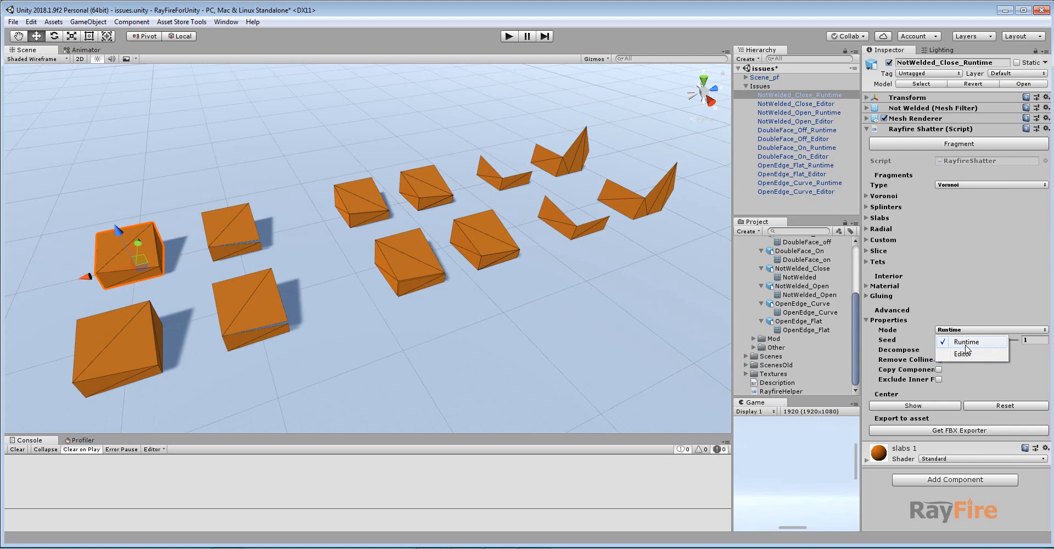
pyautogui.click(967, 354)
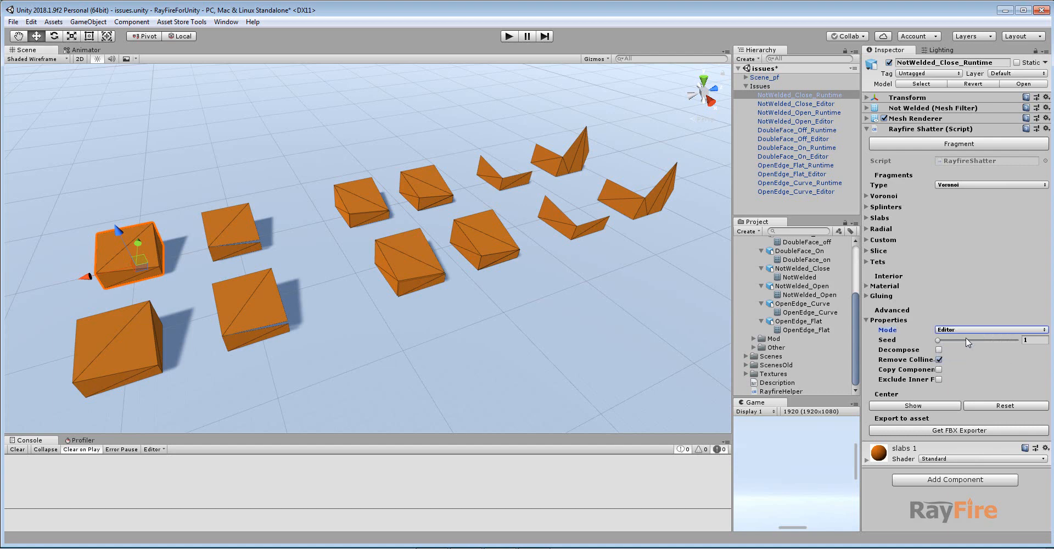
pyautogui.click(969, 330)
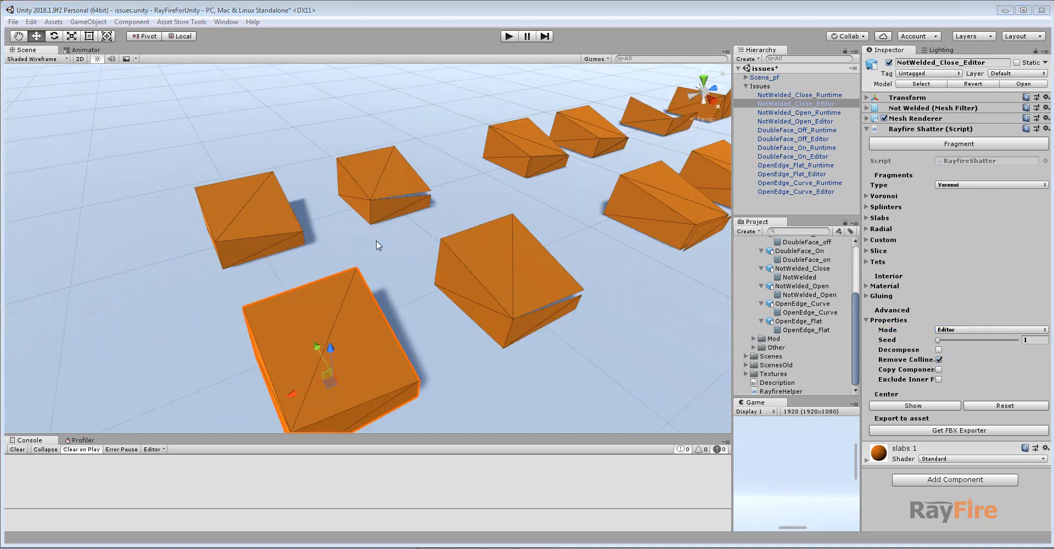
# Inspect the gaps between fragments of the NotWelded_Close_Editor cube.
pyautogui.moveTo(378, 245); pyautogui.dragTo(398, 224, button='middle')
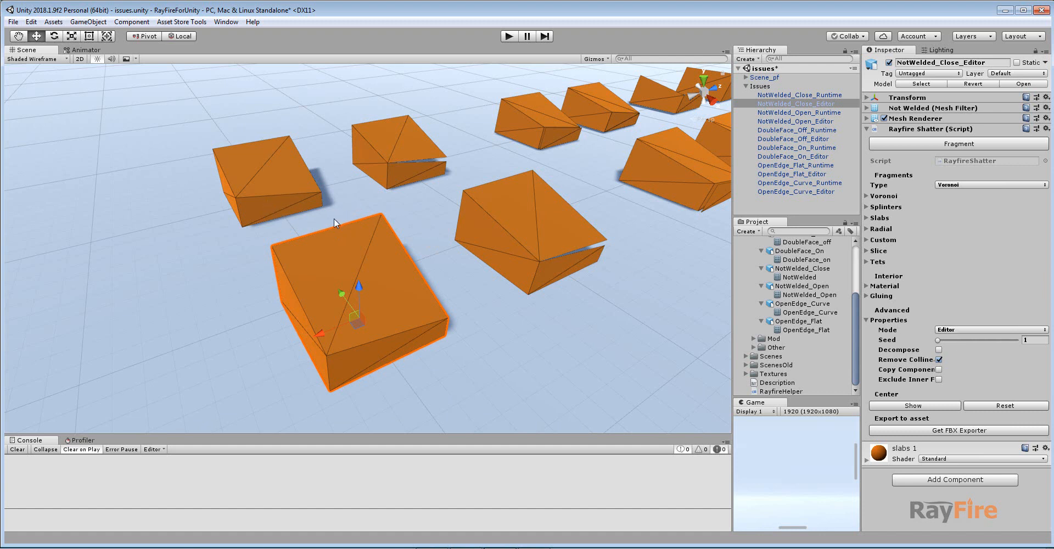
pyautogui.moveTo(379, 200); pyautogui.dragTo(360, 216, button='middle')
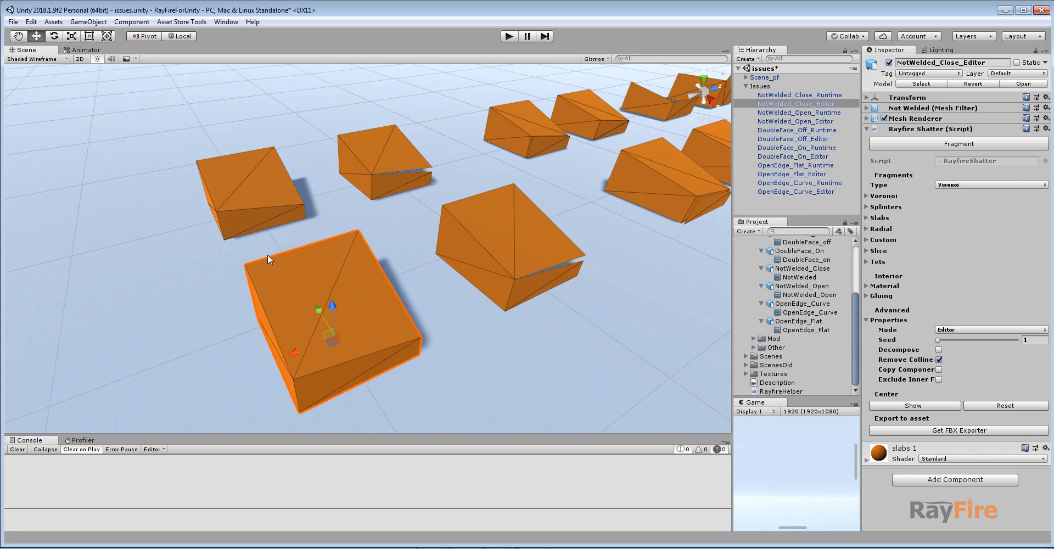
pyautogui.scroll(-2, 397, 323)
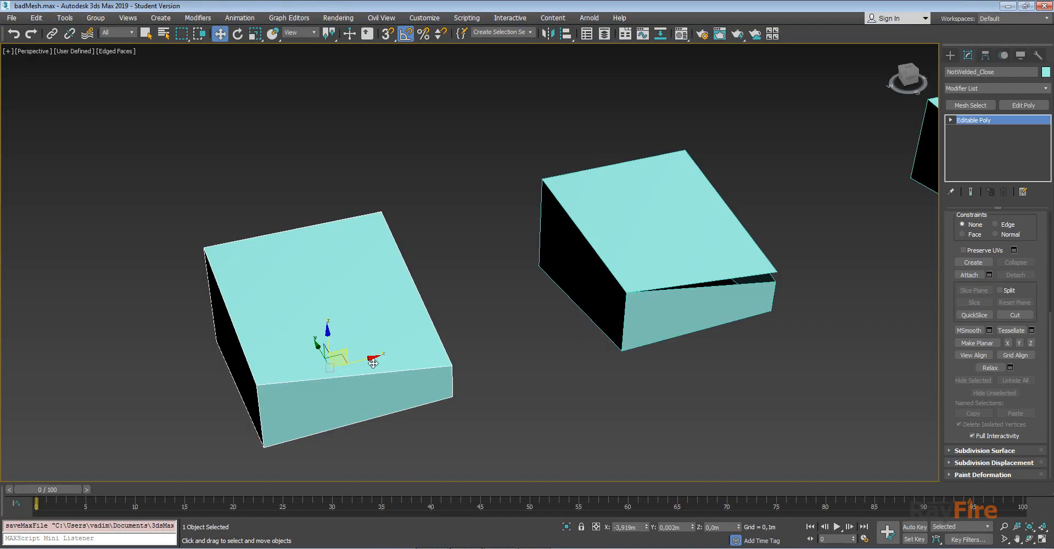
pyautogui.moveTo(373, 363); pyautogui.dragTo(383, 316, button='middle')
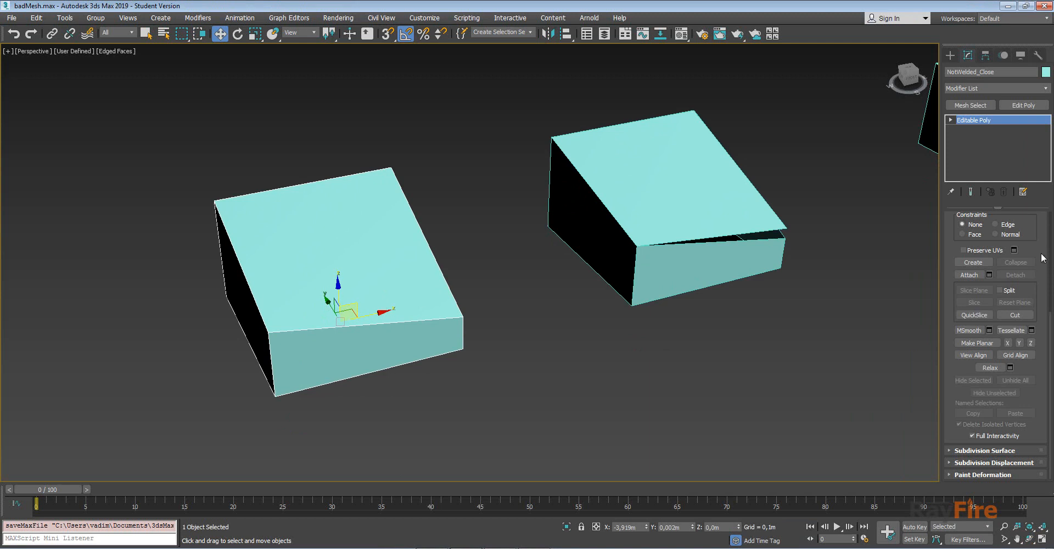
# Switch the NotWelded_Close Editable Poly to Element sub-object level and clear the selection.
pyautogui.click(950, 120)
pyautogui.click(973, 167)
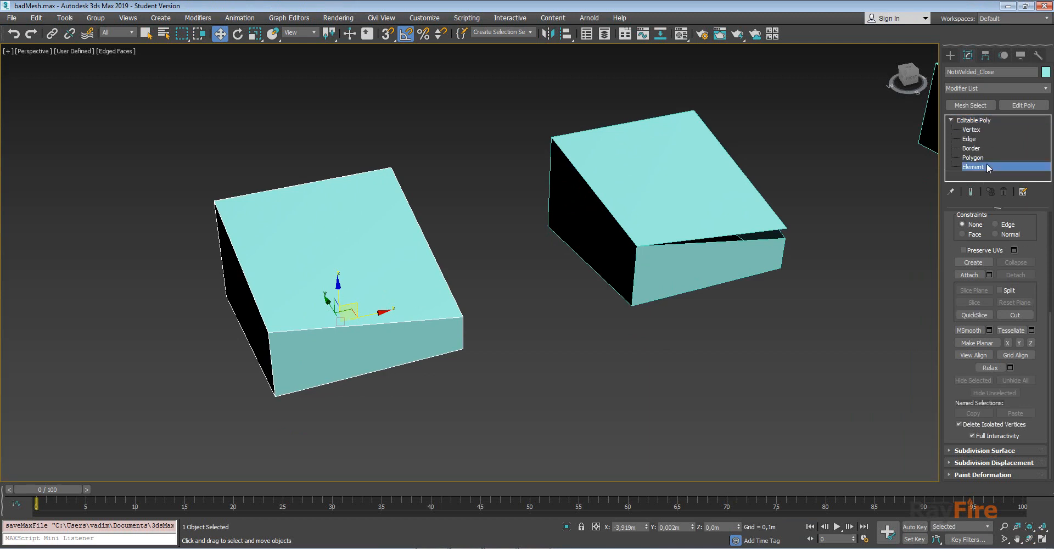
pyautogui.click(510, 393)
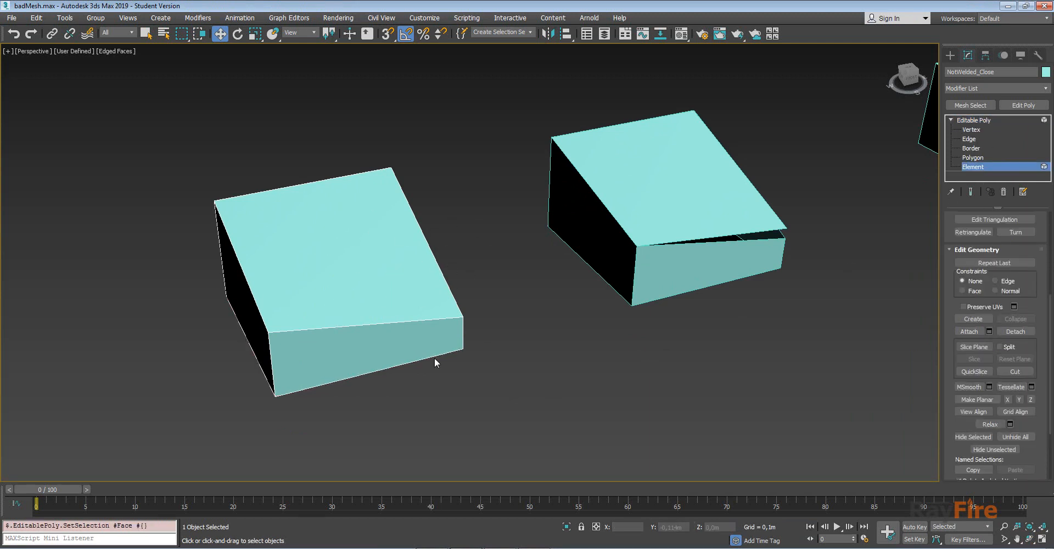
# Pull several face elements of the box apart to show its faces are separate pieces.
pyautogui.keyDown('alt'); pyautogui.moveTo(315, 300); pyautogui.dragTo(358, 309, button='middle'); pyautogui.keyUp('alt')
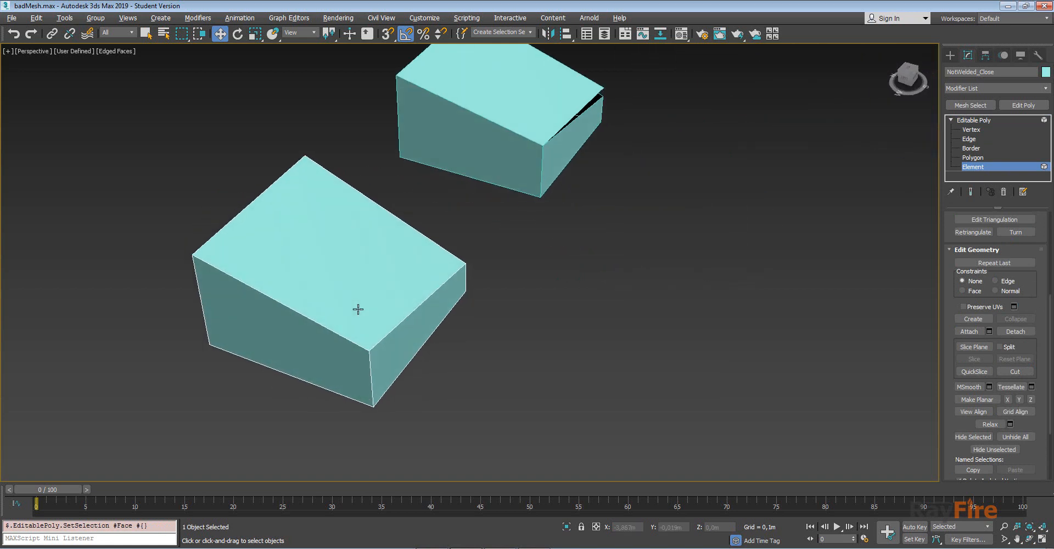
pyautogui.click(343, 260)
pyautogui.click(297, 337)
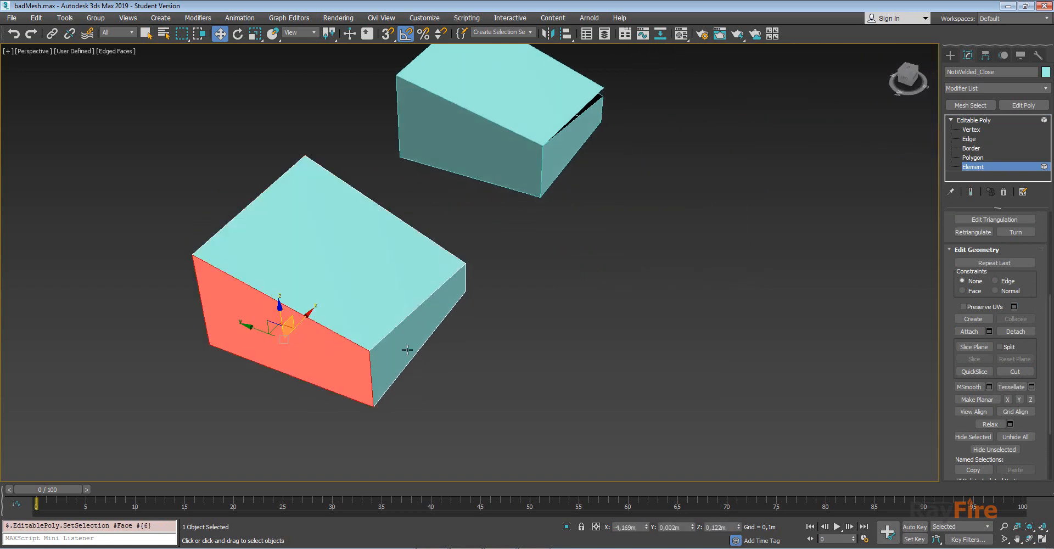
pyautogui.click(406, 349)
pyautogui.scroll(4, 407, 323)
pyautogui.moveTo(434, 323); pyautogui.dragTo(464, 337)
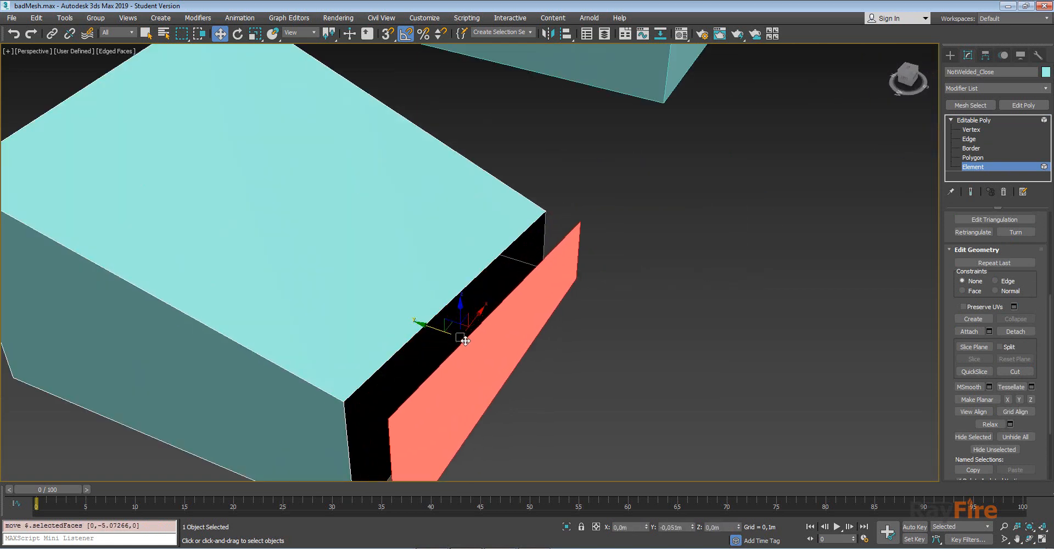
pyautogui.click(379, 266)
pyautogui.moveTo(274, 152); pyautogui.dragTo(272, 129)
pyautogui.scroll(-4, 265, 224)
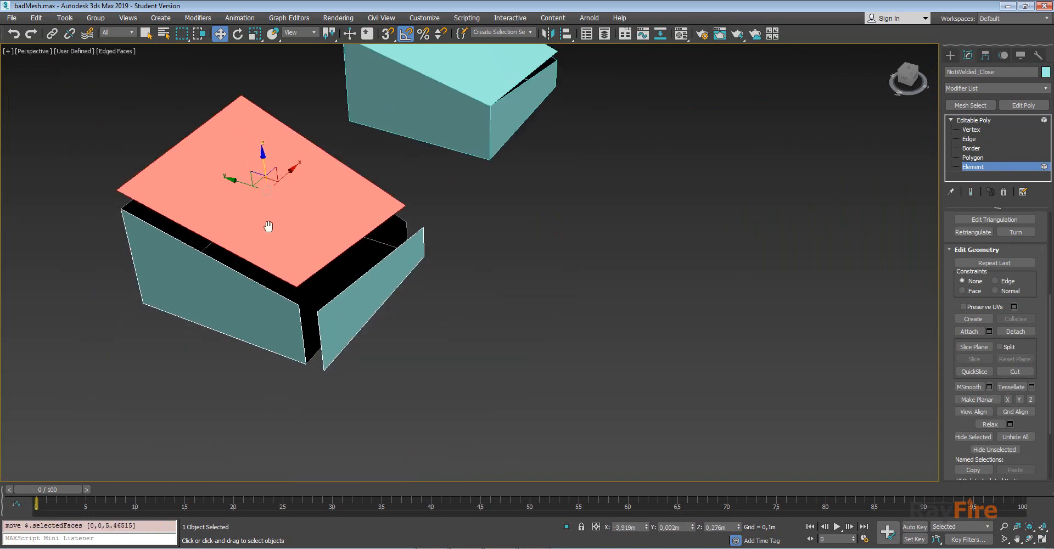
pyautogui.click(225, 274)
pyautogui.moveTo(225, 274); pyautogui.dragTo(185, 301)
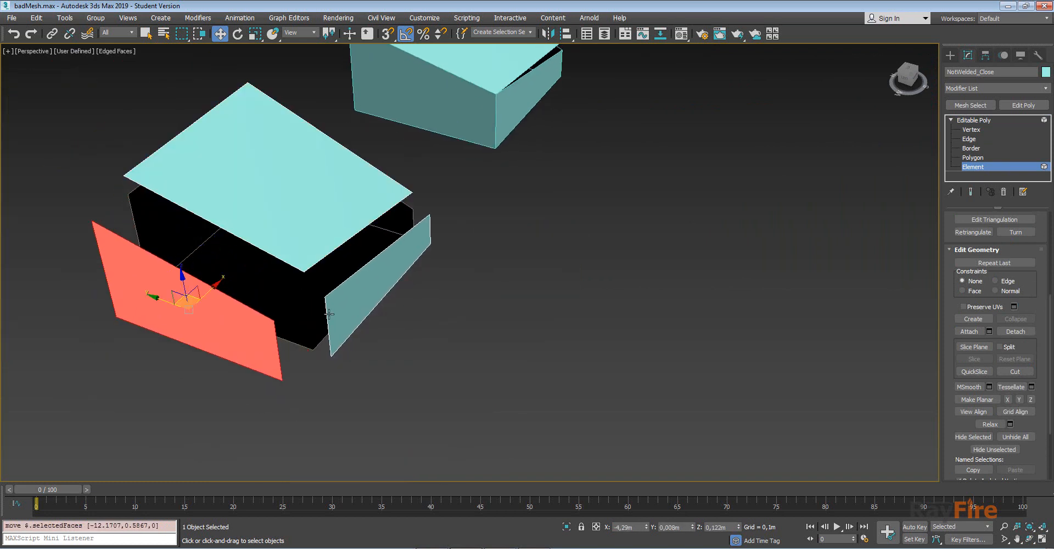
# Switch to Vertex level and undo the three element moves.
pyautogui.scroll(4, 299, 290)
pyautogui.press('1')
pyautogui.scroll(-4, 279, 217)
pyautogui.hotkey('ctrl', 'z')
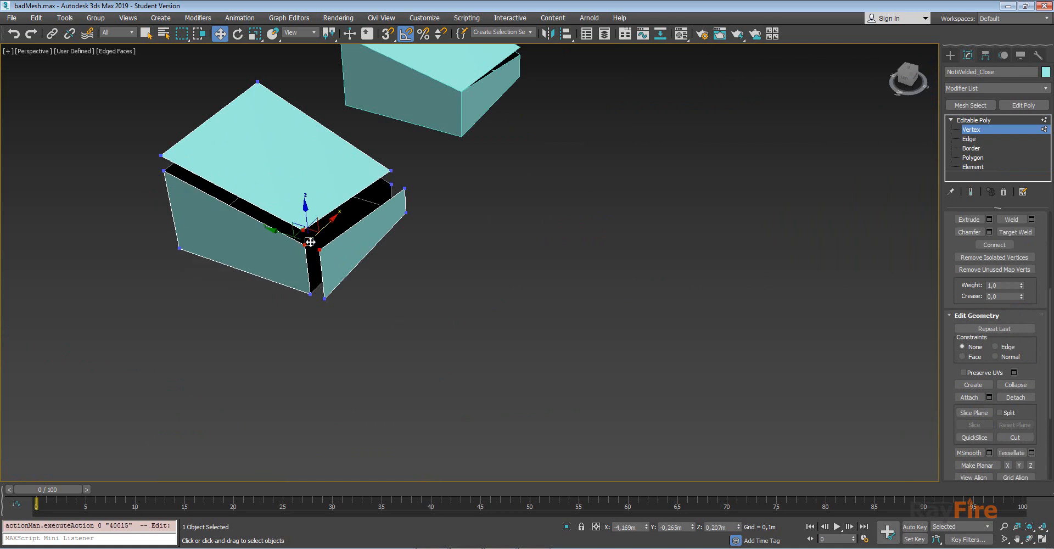
pyautogui.hotkey('ctrl', 'z')
pyautogui.hotkey('ctrl', 'z')
# Select all of the box's vertices and weld them with a 0.01 m threshold.
pyautogui.scroll(4, 308, 236)
pyautogui.click(330, 261)
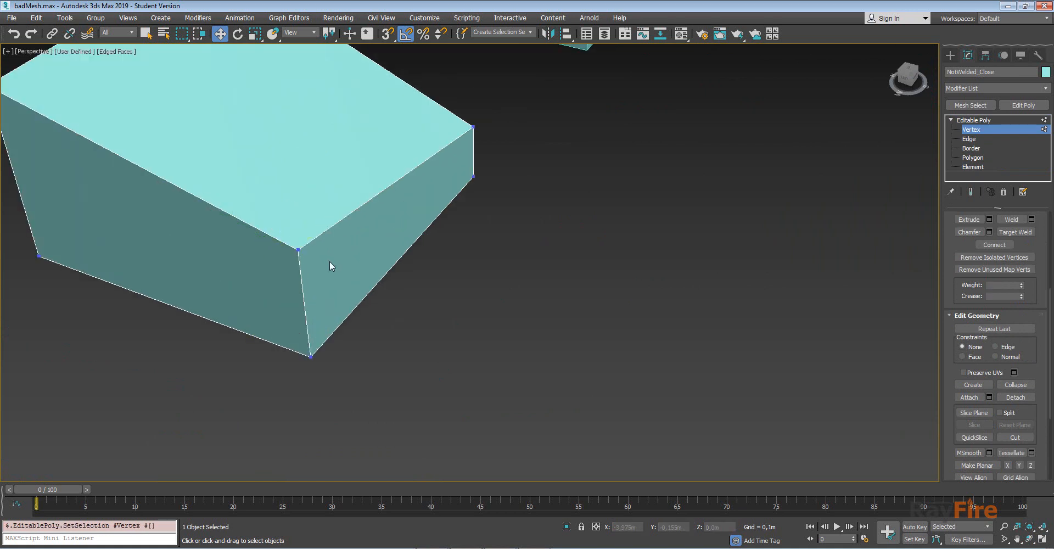
pyautogui.scroll(-5, 329, 261)
pyautogui.moveTo(174, 112); pyautogui.dragTo(441, 371)
pyautogui.rightClick(378, 290)
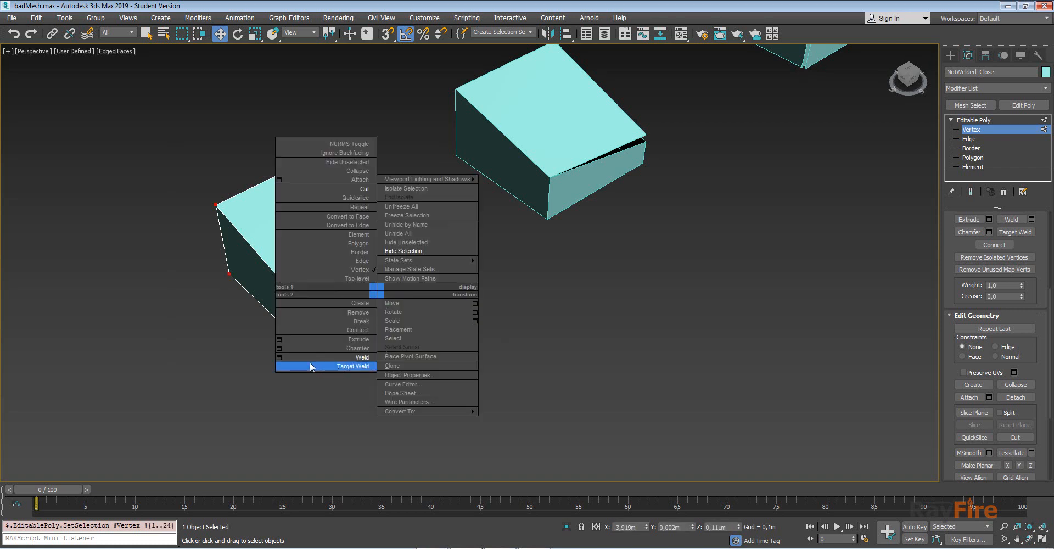
pyautogui.click(277, 358)
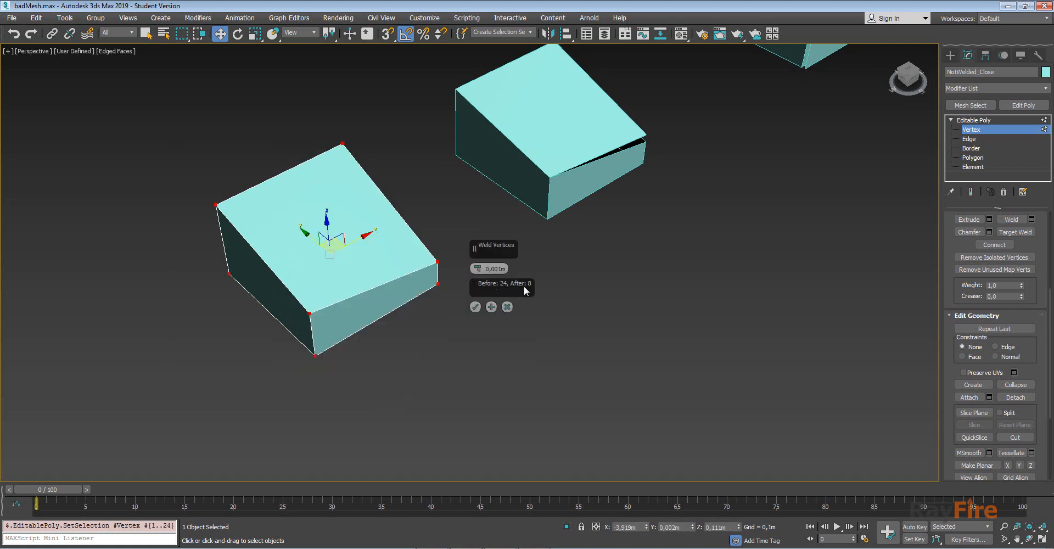
pyautogui.click(475, 307)
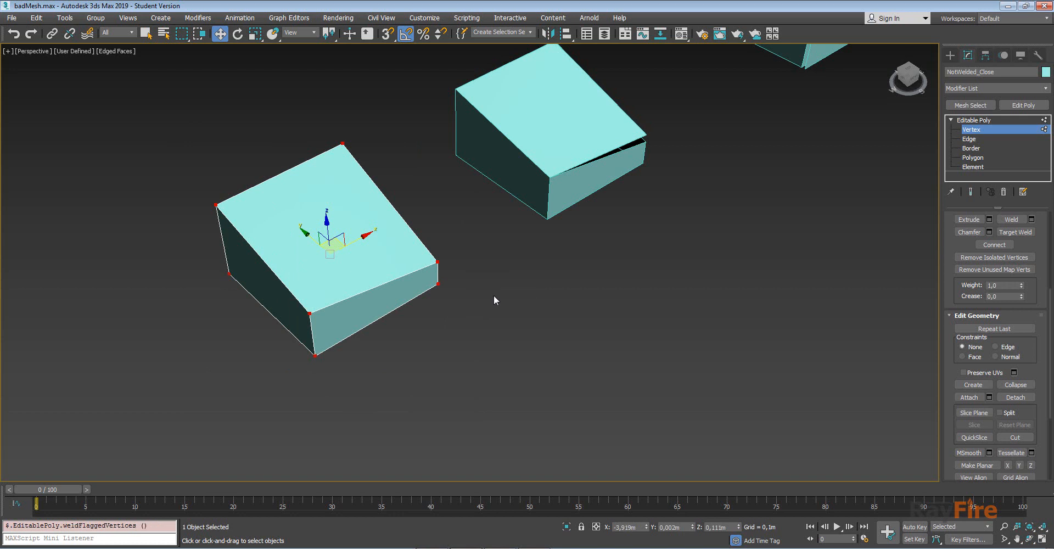
# Select the box at Element level to check it now forms a single element.
pyautogui.scroll(3, 1043, 286)
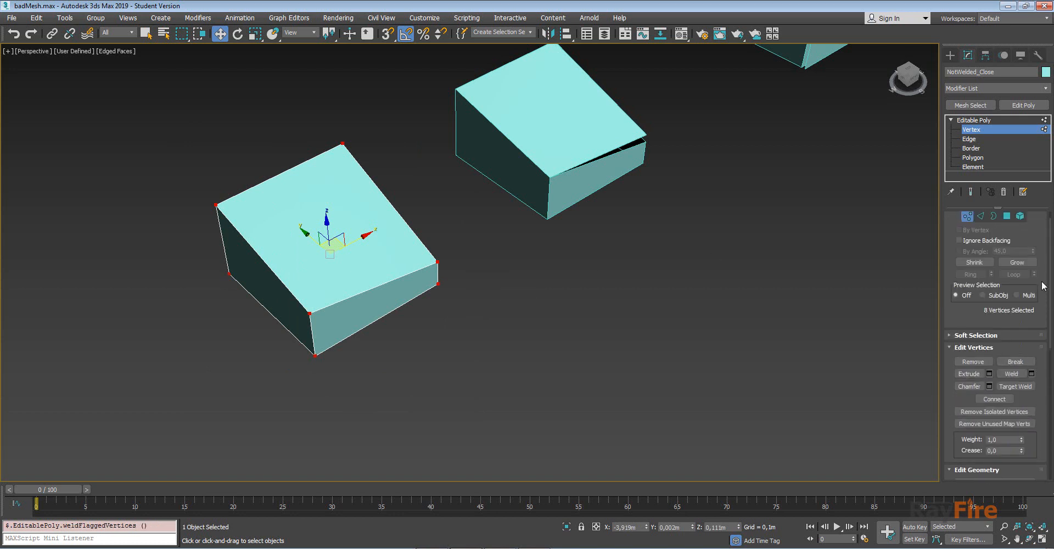
pyautogui.click(1020, 215)
pyautogui.click(593, 298)
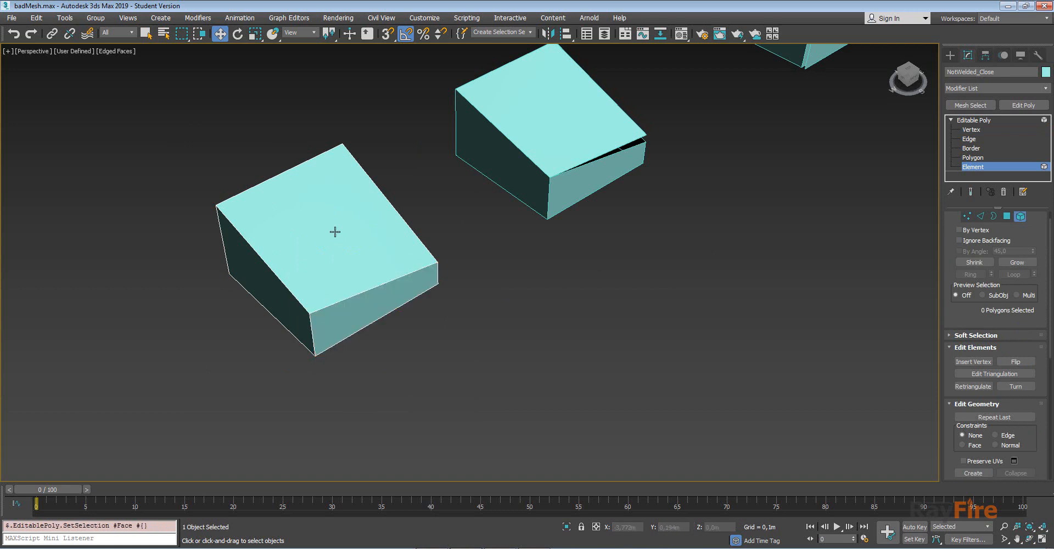
pyautogui.click(335, 232)
pyautogui.keyDown('alt'); pyautogui.moveTo(269, 287); pyautogui.dragTo(437, 285, button='middle'); pyautogui.keyUp('alt')
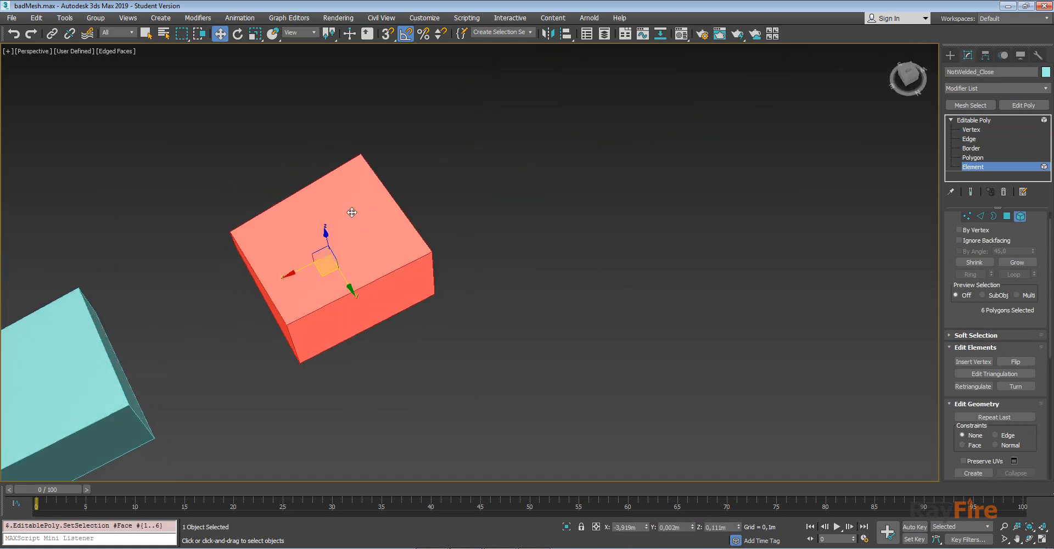
pyautogui.keyDown('alt'); pyautogui.moveTo(352, 212); pyautogui.dragTo(228, 235, button='middle'); pyautogui.keyUp('alt')
pyautogui.scroll(3, 228, 235)
pyautogui.keyDown('alt'); pyautogui.moveTo(277, 287); pyautogui.dragTo(369, 244, button='middle'); pyautogui.keyUp('alt')
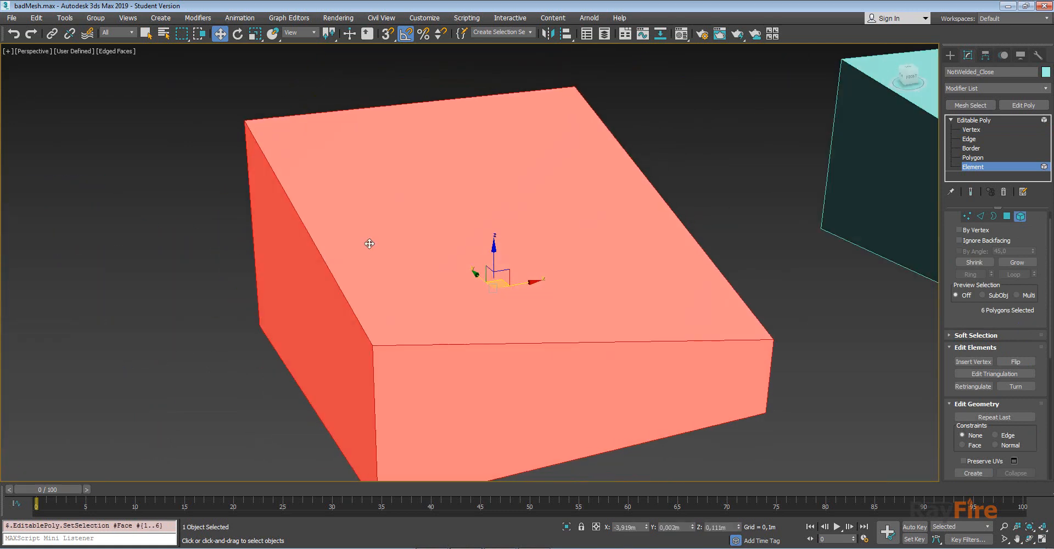
pyautogui.moveTo(472, 354); pyautogui.dragTo(390, 298, button='middle')
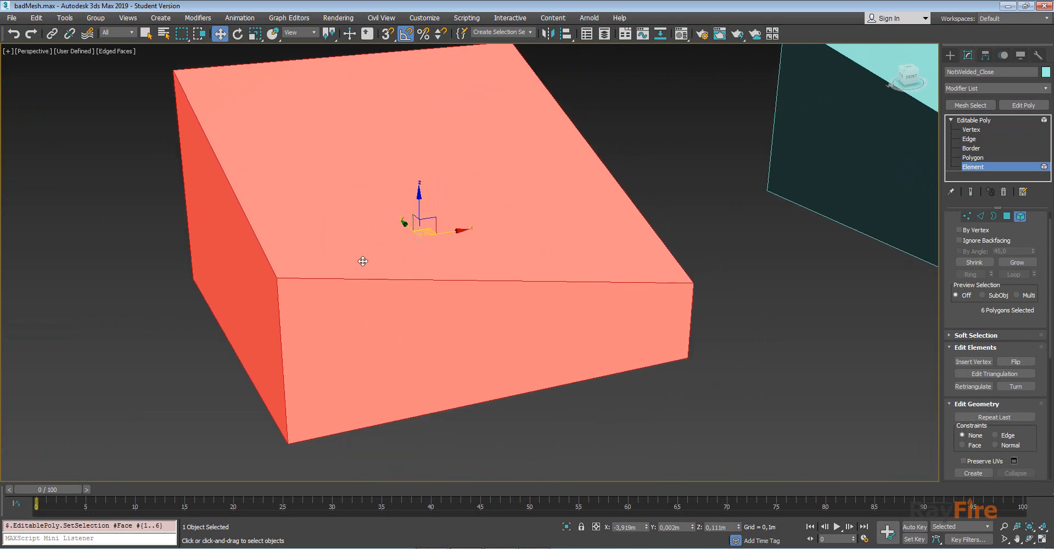
# Switch to Vertex level and select the box's near top corner vertex.
pyautogui.press('1')
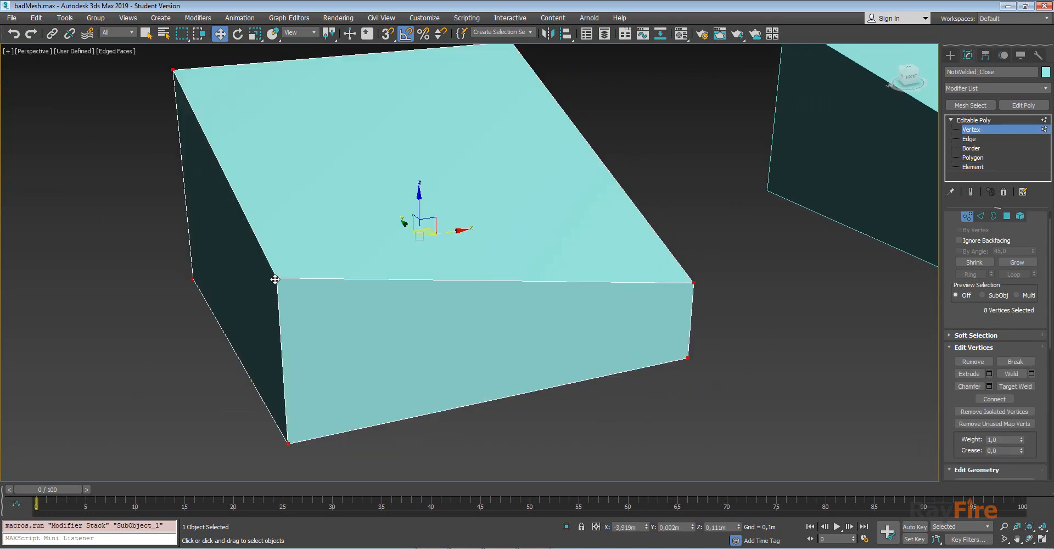
pyautogui.click(308, 321)
pyautogui.click(283, 282)
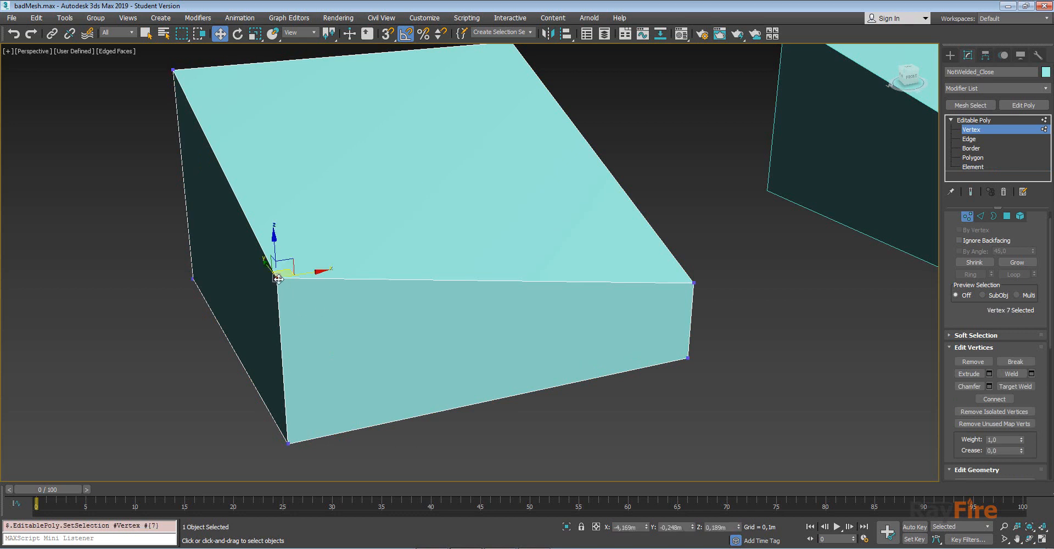
# Move the welded box's near top corner vertex to check its faces stay joined, then leave Vertex level.
pyautogui.keyDown('alt'); pyautogui.moveTo(283, 283); pyautogui.dragTo(311, 299, button='middle'); pyautogui.keyUp('alt')
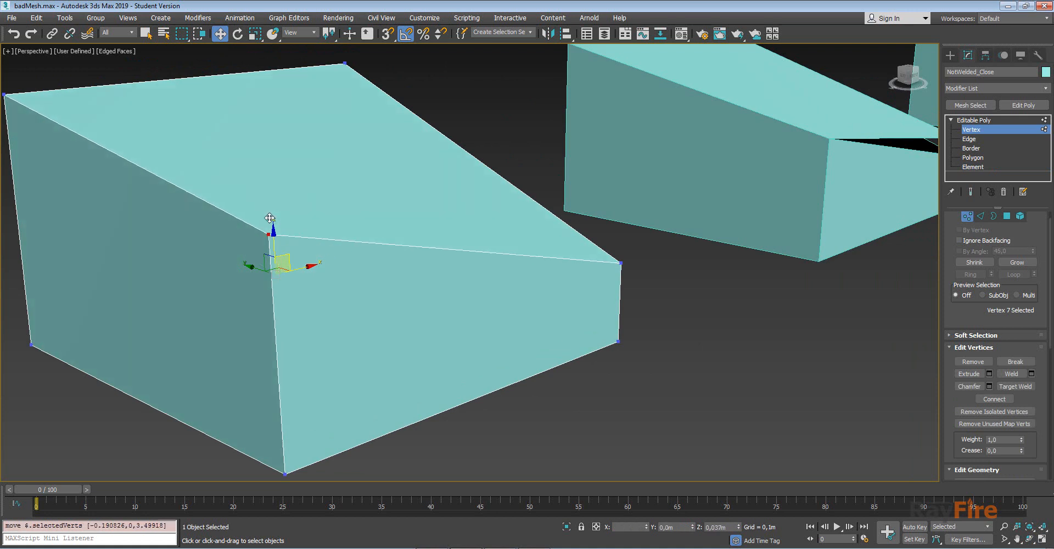
pyautogui.moveTo(284, 258); pyautogui.dragTo(263, 250)
pyautogui.keyDown('alt'); pyautogui.moveTo(278, 160); pyautogui.dragTo(476, 447, button='middle'); pyautogui.keyUp('alt')
pyautogui.scroll(-8, 421, 226)
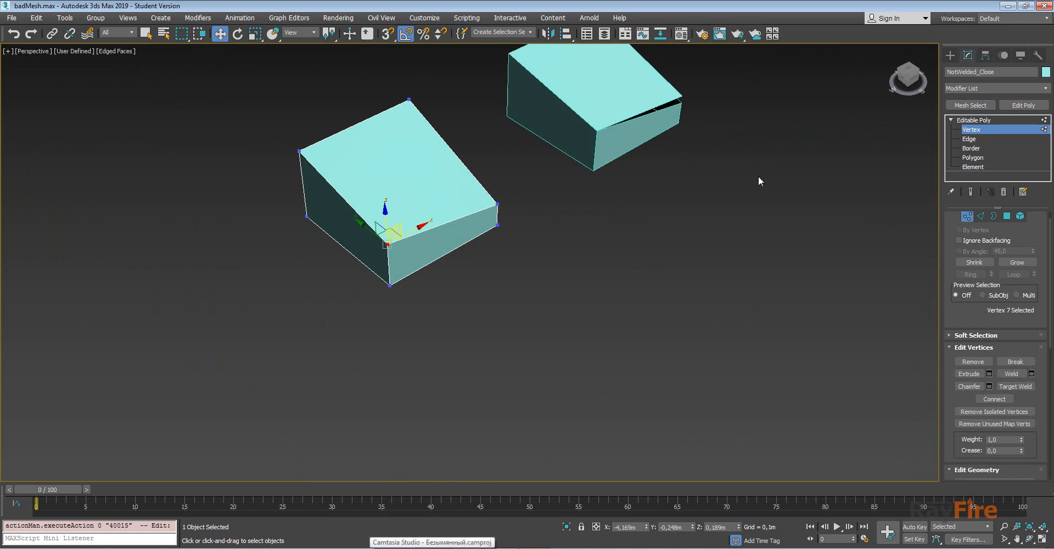
pyautogui.click(1020, 120)
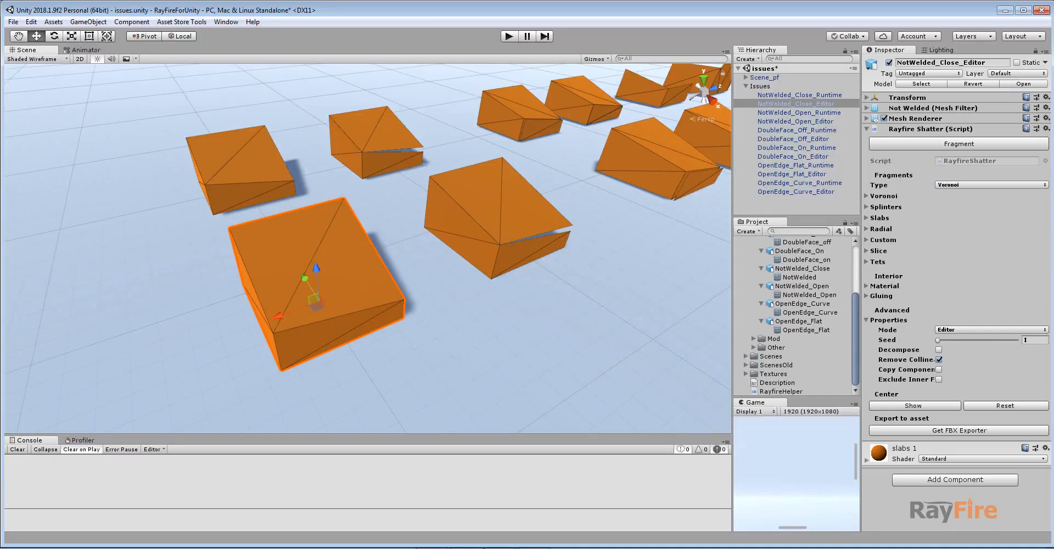
# Switch to Unity, select the NotWelded_Close_Runtime box and fragment it with RayFire Shatter.
pyautogui.click(236, 151)
pyautogui.moveTo(236, 151); pyautogui.dragTo(301, 201, button='middle')
pyautogui.keyDown('alt'); pyautogui.moveTo(301, 201); pyautogui.dragTo(325, 220); pyautogui.keyUp('alt')
pyautogui.scroll(5, 286, 252)
pyautogui.keyDown('alt'); pyautogui.moveTo(286, 251); pyautogui.dragTo(326, 213); pyautogui.keyUp('alt')
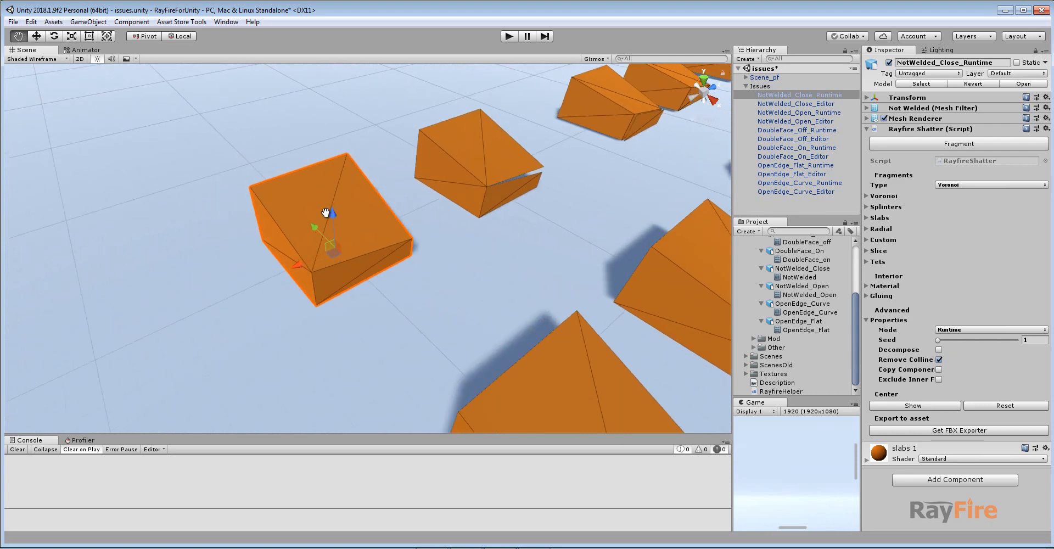
pyautogui.scroll(8, 326, 213)
pyautogui.moveTo(294, 202); pyautogui.dragTo(384, 223, button='middle')
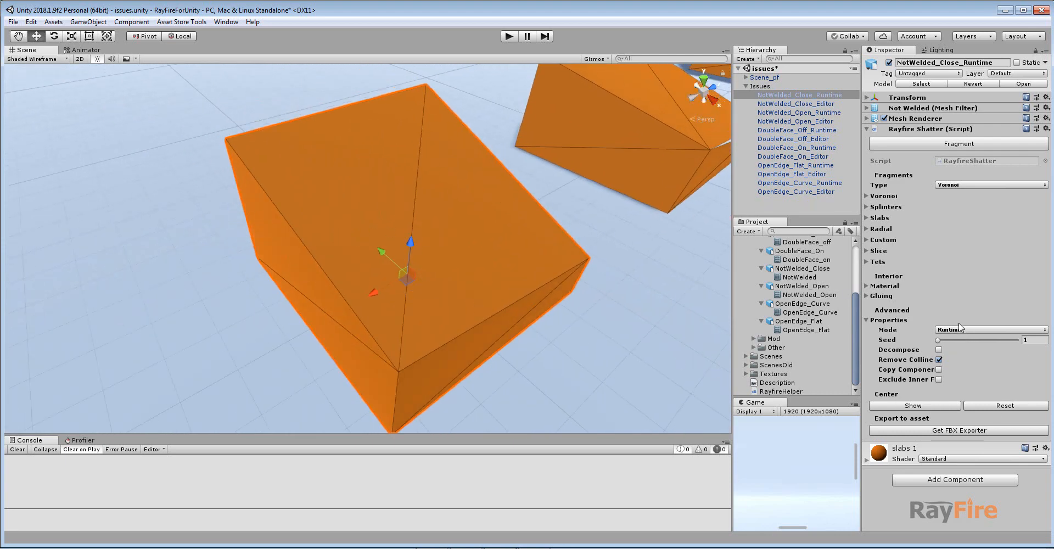
pyautogui.click(914, 144)
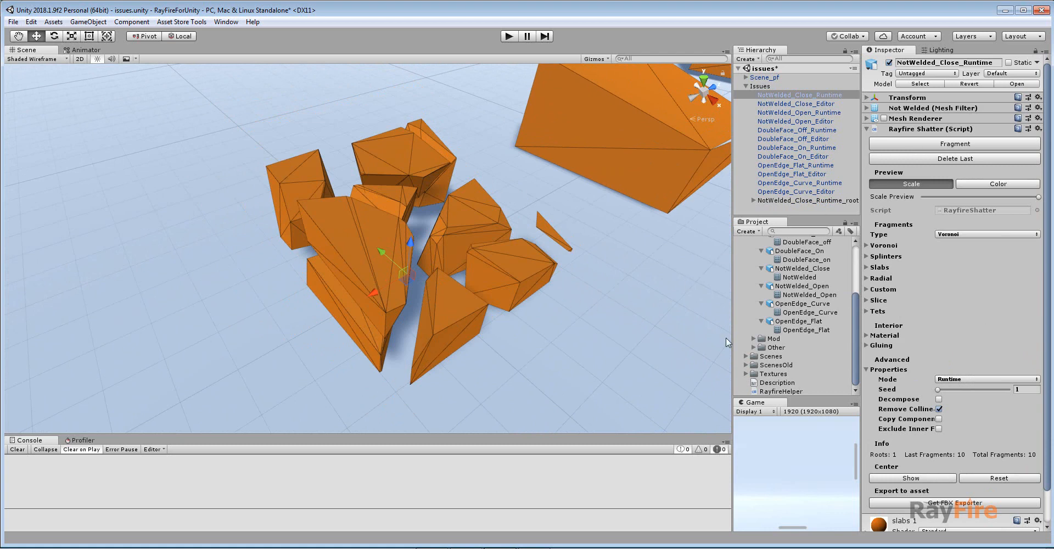
# Raise the Scale preview slider to spread the new fragments apart.
pyautogui.moveTo(928, 197); pyautogui.dragTo(965, 196)
pyautogui.moveTo(467, 329); pyautogui.dragTo(410, 269, button='middle')
pyautogui.scroll(-8, 409, 269)
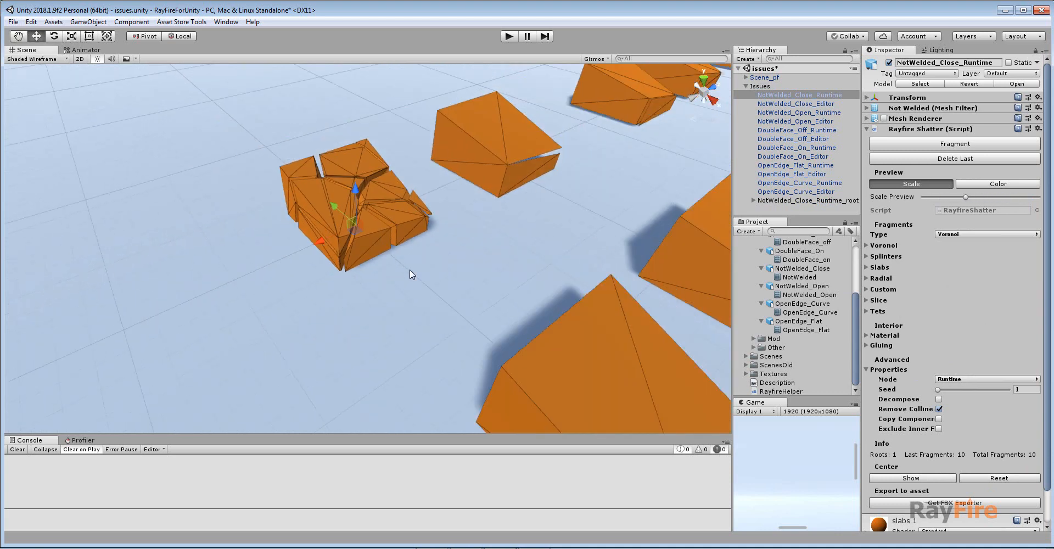
# Select the NotWelded_Close_Editor box and fragment it.
pyautogui.moveTo(497, 354); pyautogui.dragTo(402, 292, button='middle')
pyautogui.click(402, 293)
pyautogui.moveTo(466, 325); pyautogui.dragTo(430, 292, button='middle')
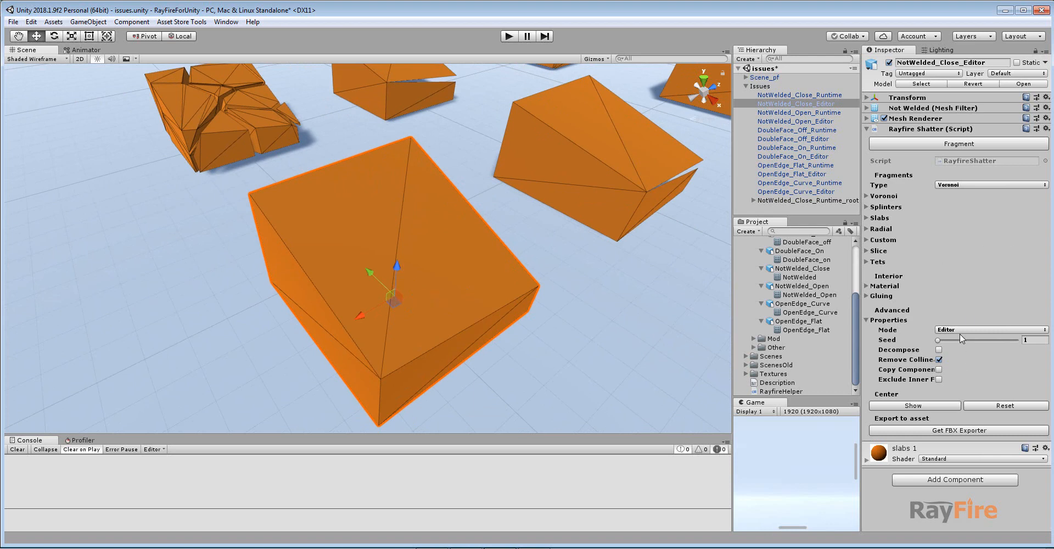
pyautogui.click(941, 146)
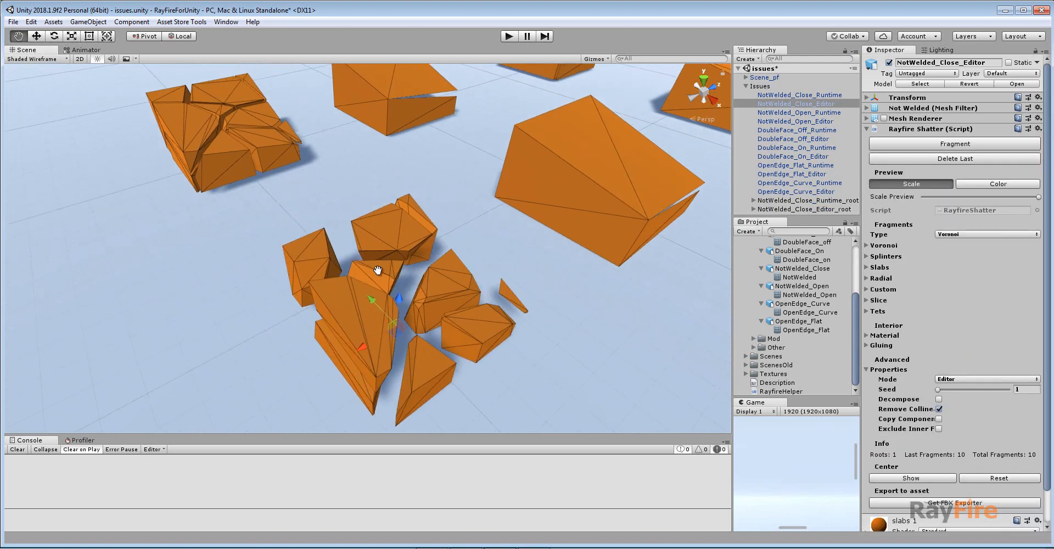
# Increase the Scale preview on the NotWelded_Close_Editor fragments.
pyautogui.moveTo(953, 195); pyautogui.dragTo(994, 196)
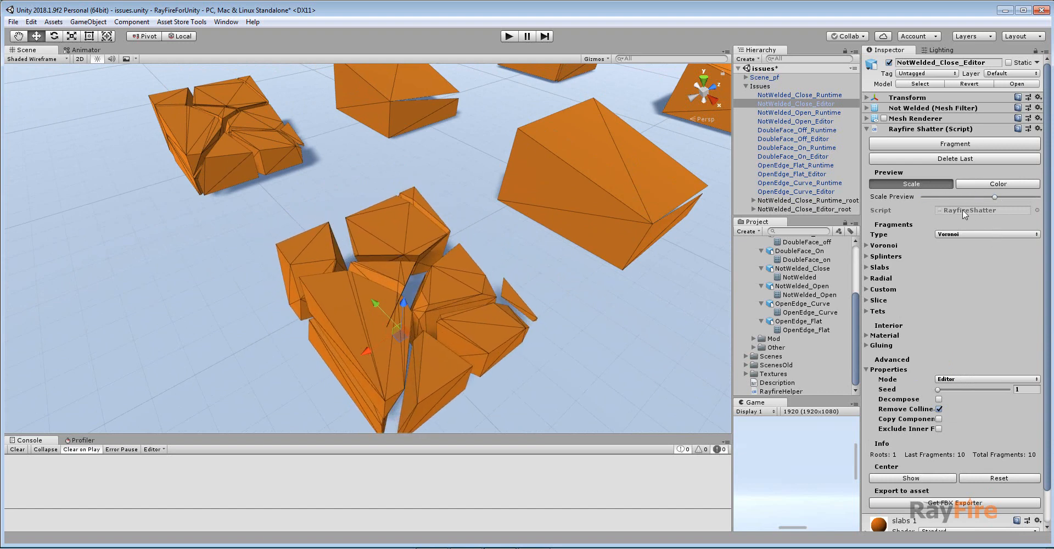
pyautogui.scroll(-3, 432, 265)
pyautogui.moveTo(430, 257); pyautogui.dragTo(390, 258, button='middle')
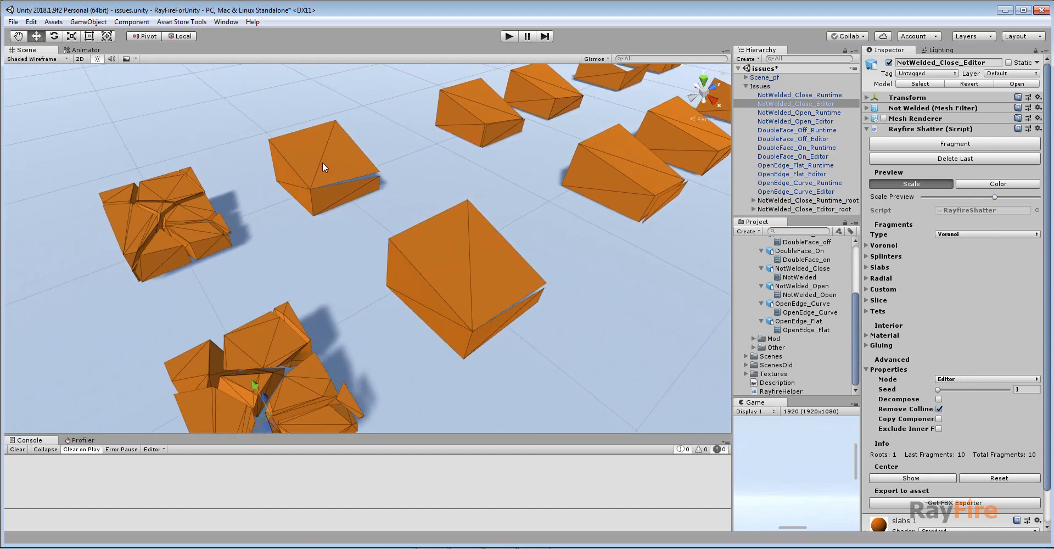
# Select the NotWelded_Open box and zoom in on the open gap along its side in 3ds Max.
pyautogui.click(336, 178)
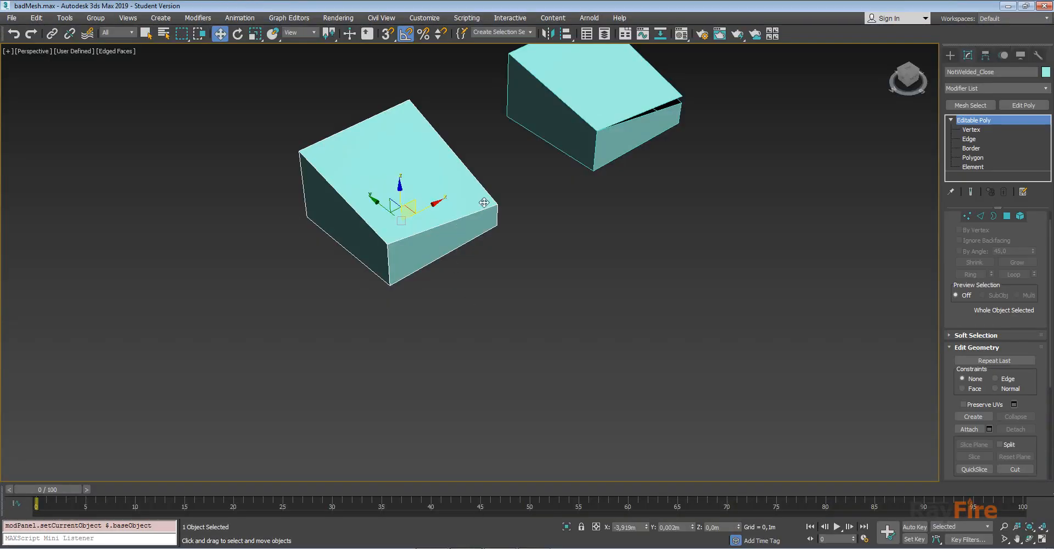
pyautogui.moveTo(676, 118); pyautogui.dragTo(607, 171, button='middle')
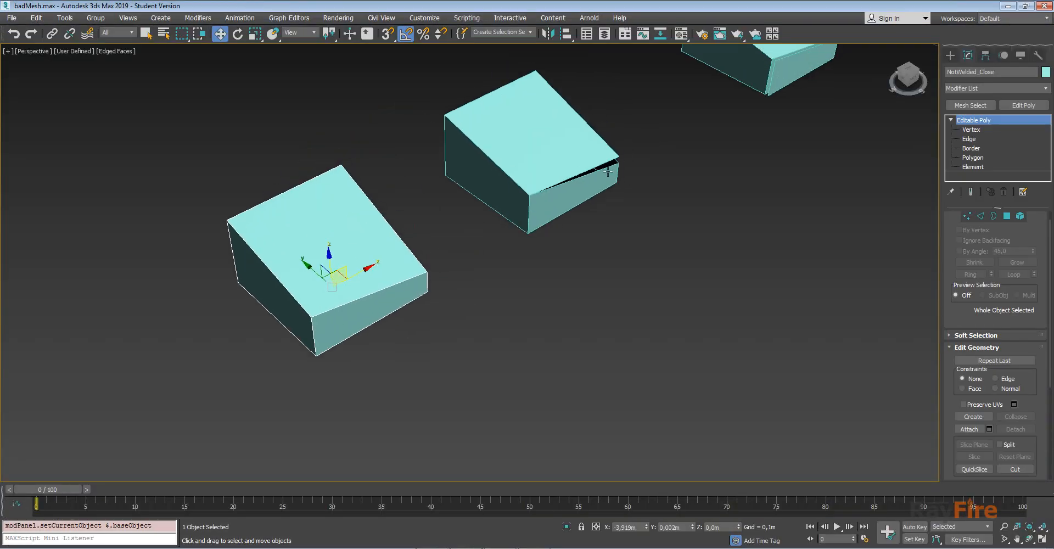
pyautogui.click(601, 151)
pyautogui.press('z')
pyautogui.moveTo(617, 225); pyautogui.dragTo(548, 189, button='middle')
pyautogui.scroll(3, 549, 190)
pyautogui.scroll(-4, 177, 408)
pyautogui.keyDown('alt'); pyautogui.moveTo(238, 331); pyautogui.dragTo(506, 231, button='middle'); pyautogui.keyUp('alt')
pyautogui.scroll(8, 506, 226)
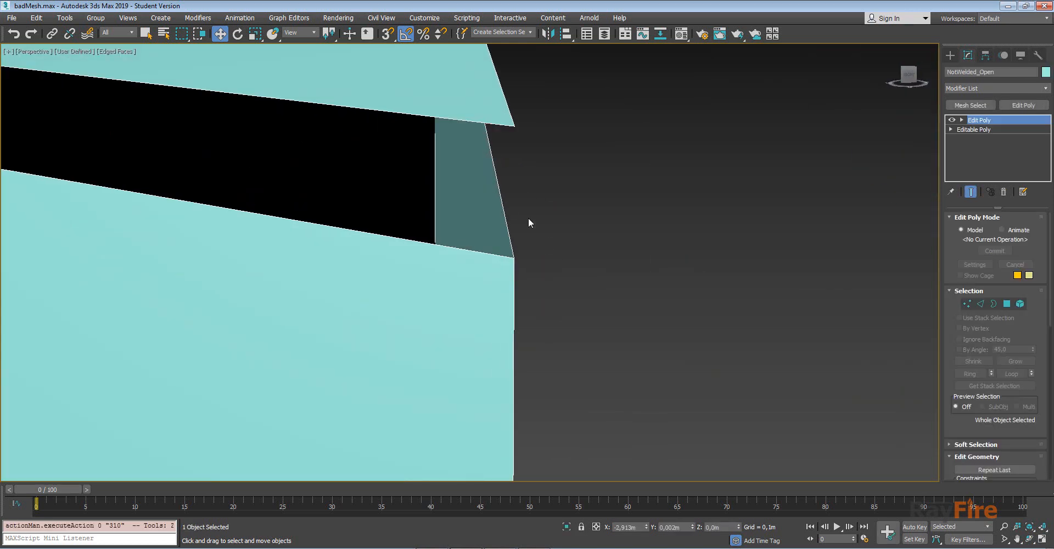
# Switch to Vertex level and select the vertex at the corner of the gap.
pyautogui.press('1')
pyautogui.click(514, 126)
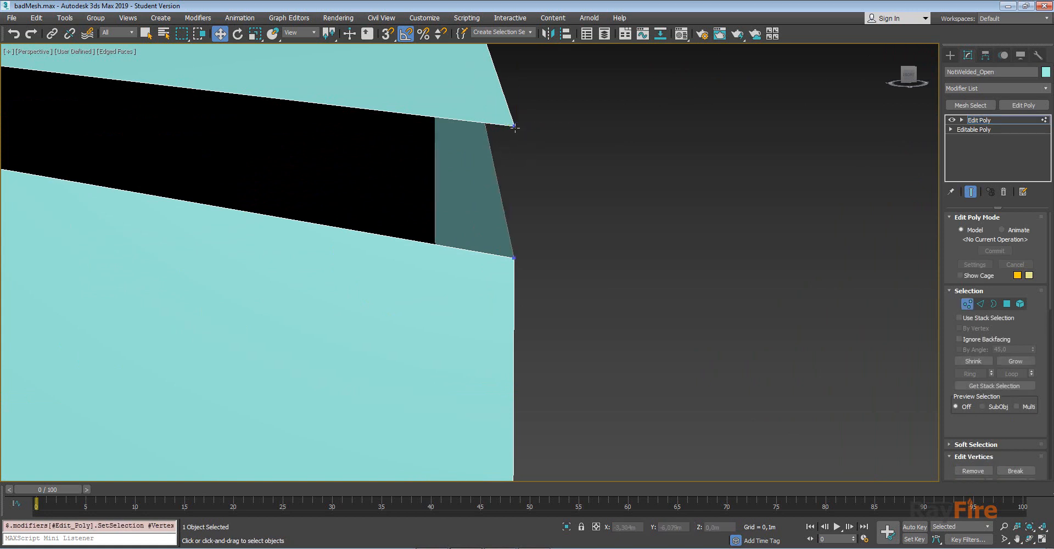
pyautogui.scroll(-6, 504, 206)
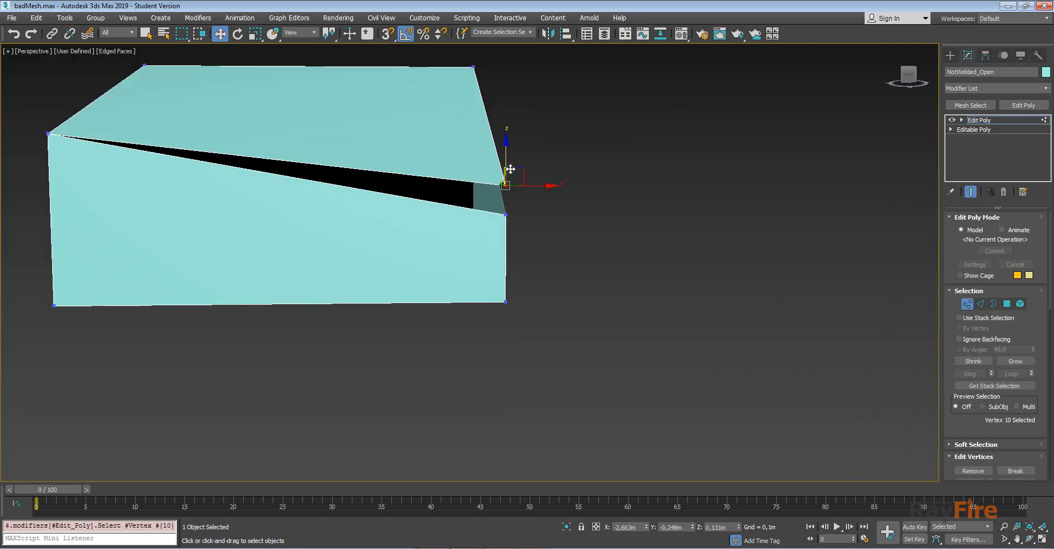
# Select the box's pieces at Element level to inspect how the mesh is split.
pyautogui.click(1020, 304)
pyautogui.click(308, 252)
pyautogui.keyDown('alt'); pyautogui.moveTo(308, 251); pyautogui.dragTo(141, 218, button='middle'); pyautogui.keyUp('alt')
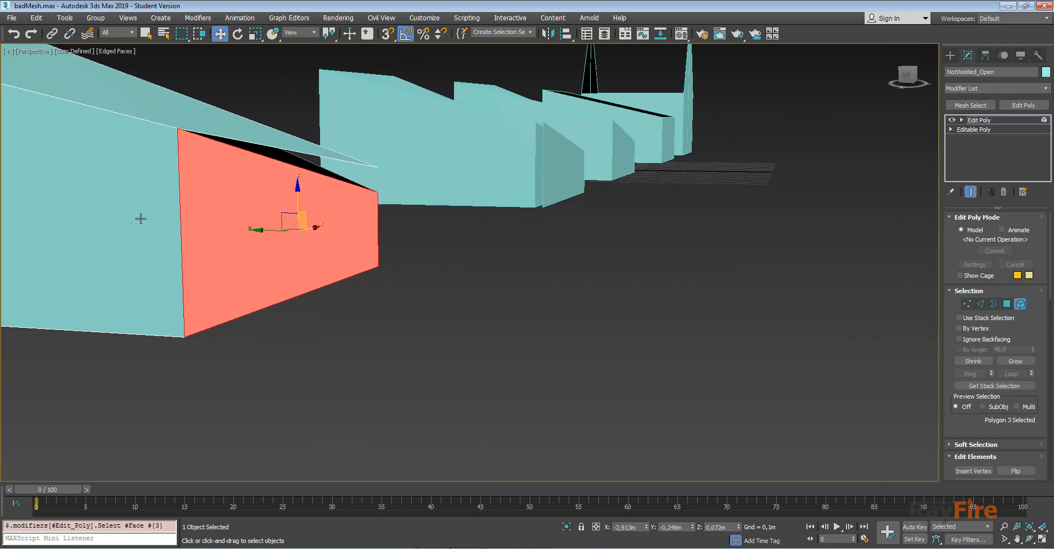
pyautogui.click(131, 215)
pyautogui.keyDown('alt'); pyautogui.moveTo(216, 316); pyautogui.dragTo(190, 318, button='middle'); pyautogui.keyUp('alt')
pyautogui.click(189, 322)
pyautogui.keyDown('alt'); pyautogui.moveTo(279, 181); pyautogui.dragTo(430, 285, button='middle'); pyautogui.keyUp('alt')
pyautogui.scroll(-5, 418, 277)
# Try welding all 24 of the open box's vertices with a 0.001 m threshold, then cancel.
pyautogui.press('1')
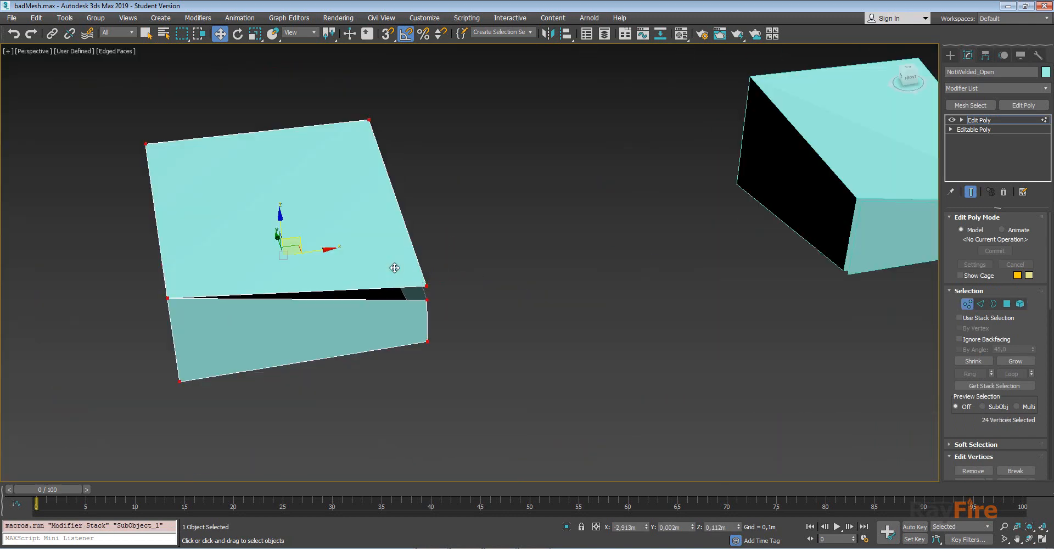
pyautogui.rightClick(391, 264)
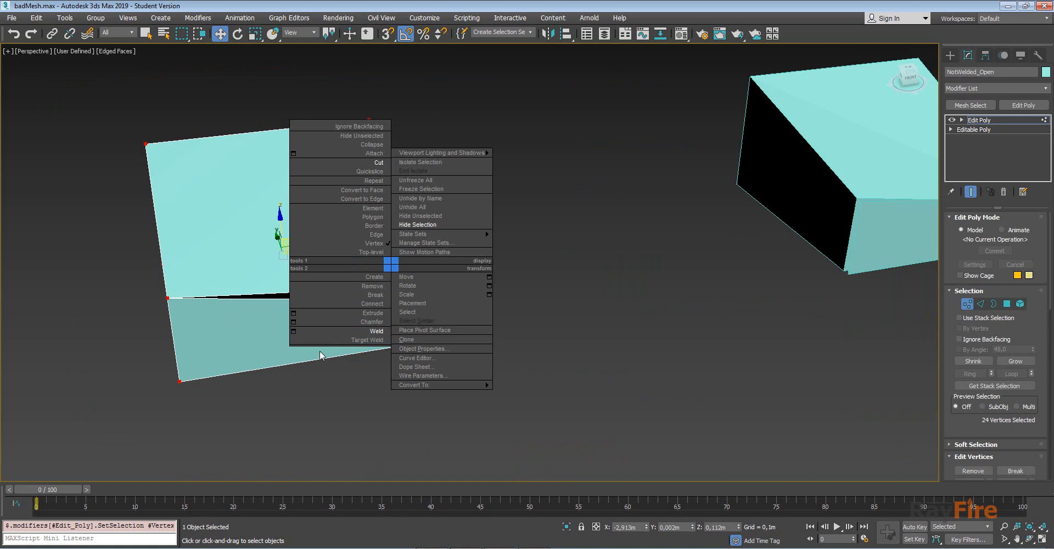
pyautogui.click(294, 331)
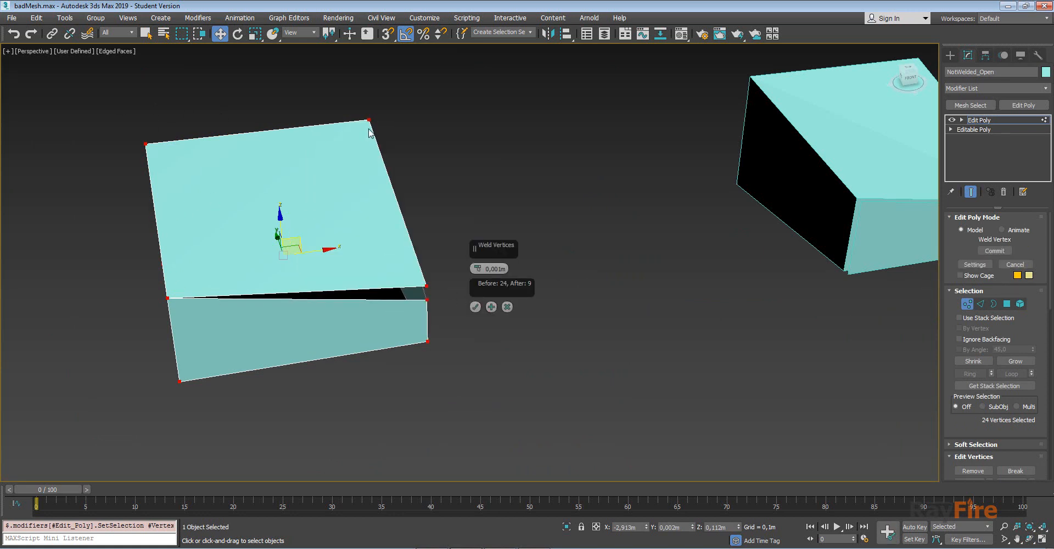
pyautogui.keyDown('alt'); pyautogui.moveTo(369, 129); pyautogui.dragTo(353, 143, button='middle'); pyautogui.keyUp('alt')
pyautogui.scroll(4, 392, 290)
pyautogui.keyDown('alt'); pyautogui.moveTo(405, 306); pyautogui.dragTo(372, 304, button='middle'); pyautogui.keyUp('alt')
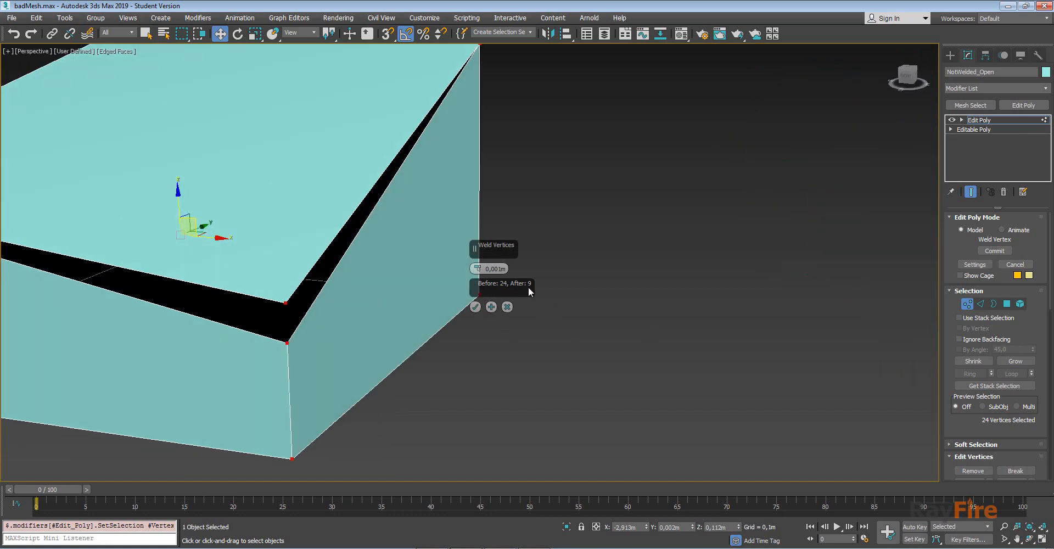
pyautogui.click(507, 306)
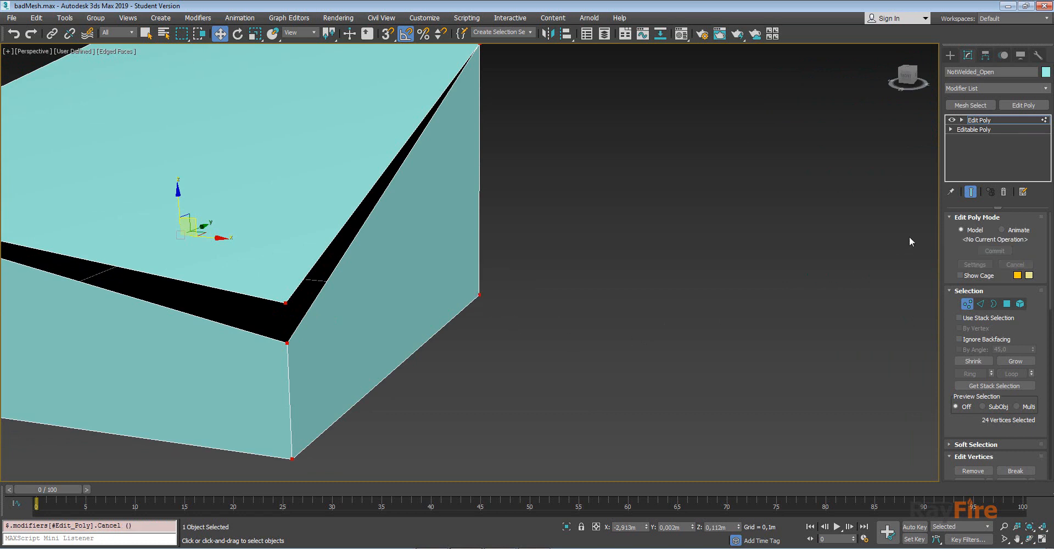
# In Unity, try to fragment the NotWelded_Open_Runtime box and zoom in on its open gap.
pyautogui.click(1008, 120)
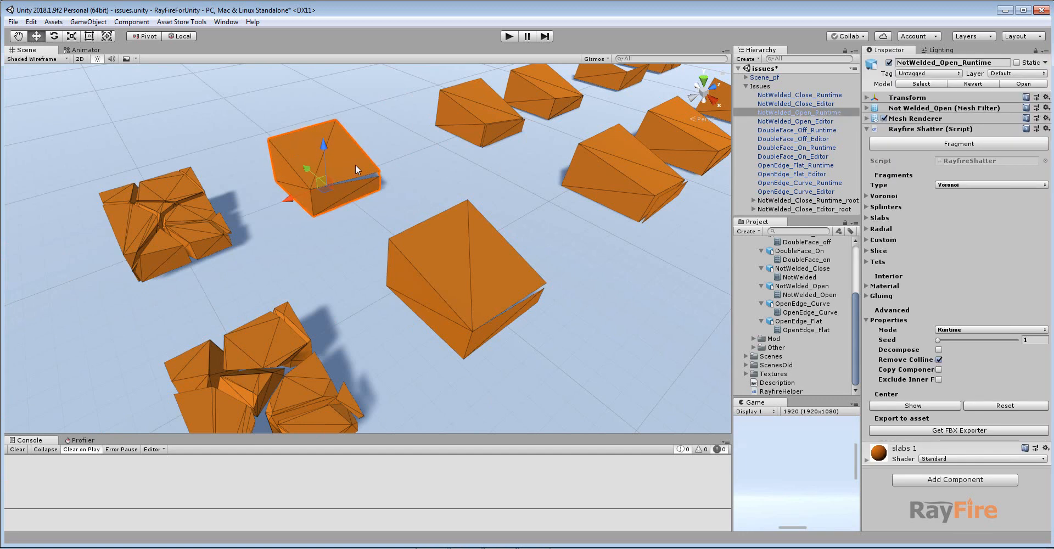
pyautogui.press('f')
pyautogui.keyDown('alt'); pyautogui.moveTo(432, 310); pyautogui.dragTo(394, 307); pyautogui.keyUp('alt')
pyautogui.click(936, 145)
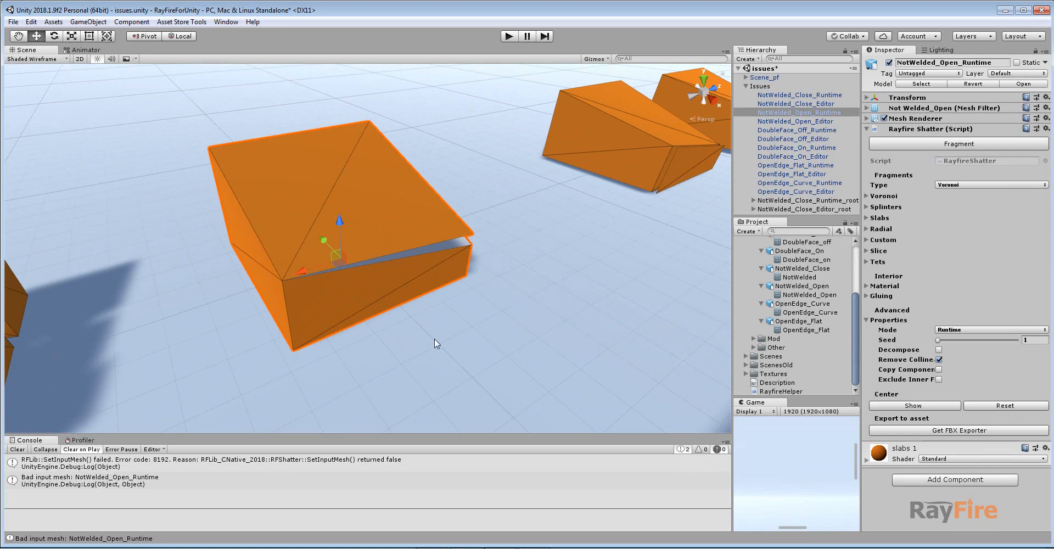
pyautogui.moveTo(434, 338); pyautogui.dragTo(427, 311, button='middle')
pyautogui.scroll(5, 427, 311)
pyautogui.keyDown('alt'); pyautogui.moveTo(422, 331); pyautogui.dragTo(348, 218); pyautogui.keyUp('alt')
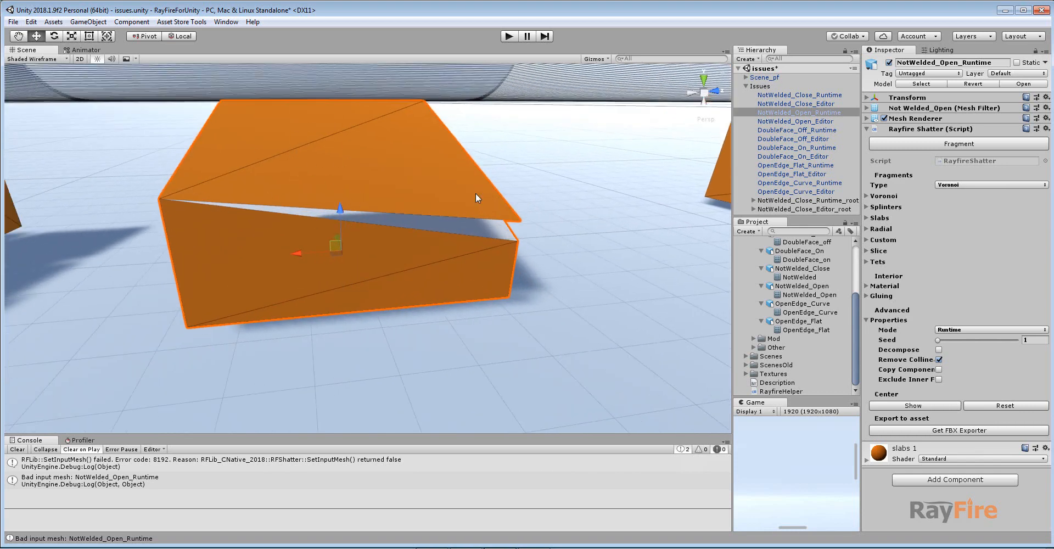
pyautogui.keyDown('alt'); pyautogui.moveTo(406, 216); pyautogui.dragTo(409, 293); pyautogui.keyUp('alt')
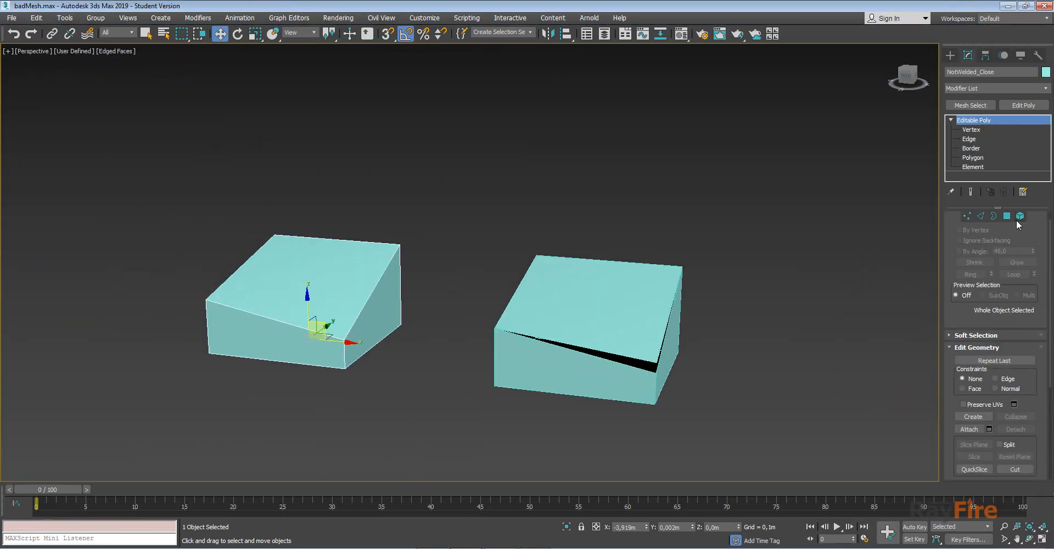
# Select the welded NotWelded_Close box at Element level in 3ds Max to compare it with the open box.
pyautogui.click(1020, 215)
pyautogui.click(306, 314)
pyautogui.keyDown('alt'); pyautogui.moveTo(306, 314); pyautogui.dragTo(336, 340, button='middle'); pyautogui.keyUp('alt')
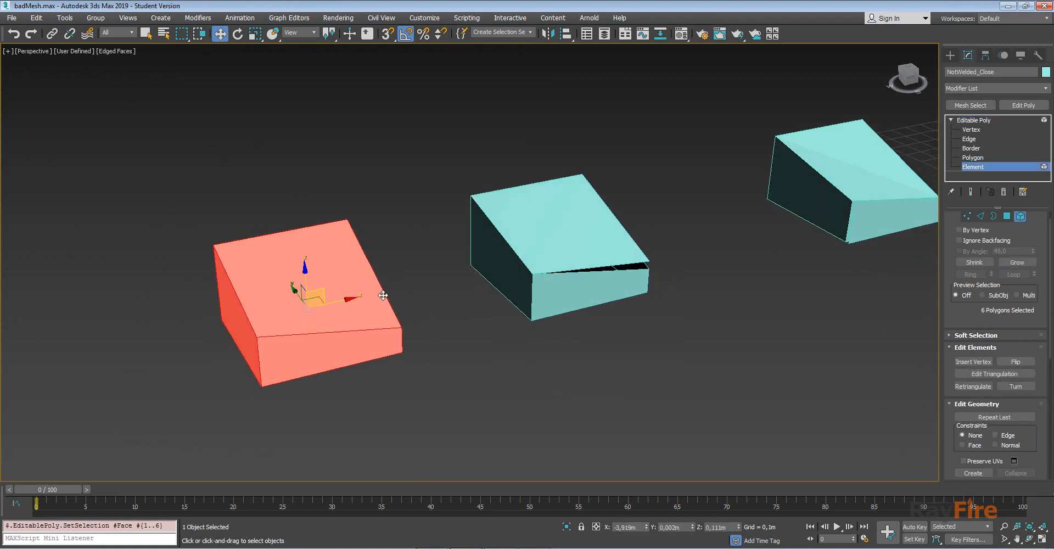
pyautogui.keyDown('alt'); pyautogui.moveTo(383, 295); pyautogui.dragTo(600, 351, button='middle'); pyautogui.keyUp('alt')
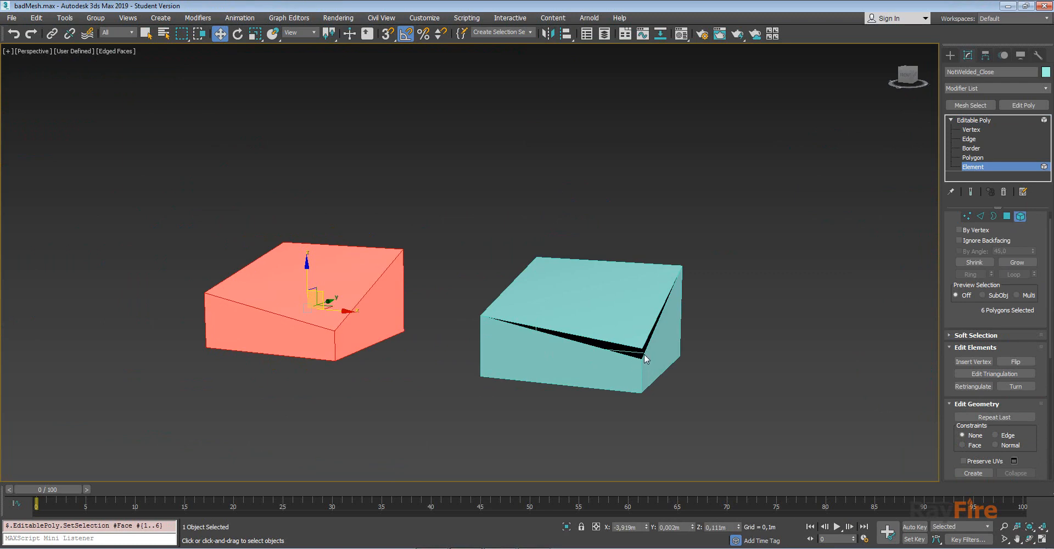
pyautogui.click(1002, 166)
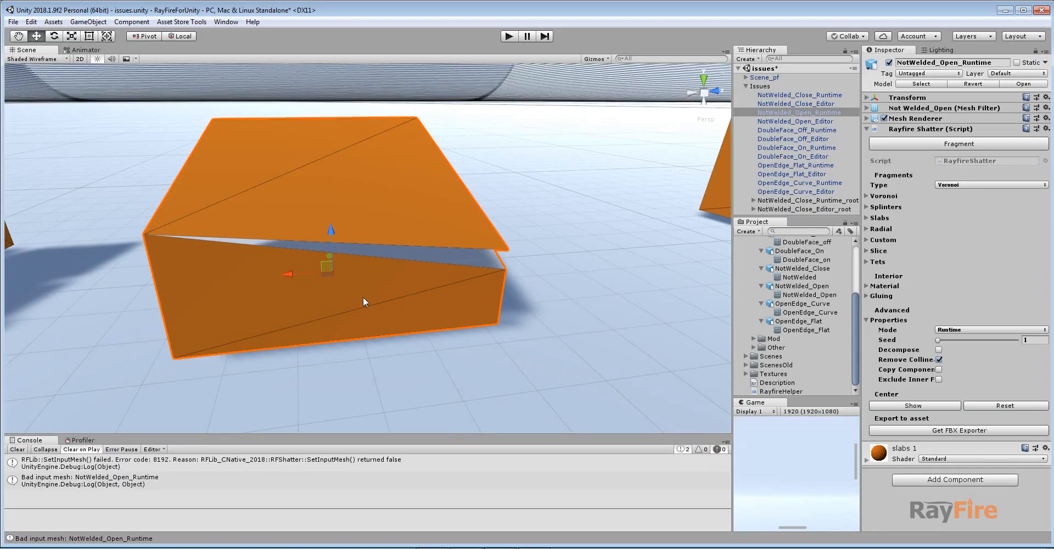
# Try again to fragment the NotWelded_Open_Runtime box in Unity.
pyautogui.scroll(-5, 363, 297)
pyautogui.keyDown('alt'); pyautogui.moveTo(363, 293); pyautogui.dragTo(365, 263, button='middle'); pyautogui.keyUp('alt')
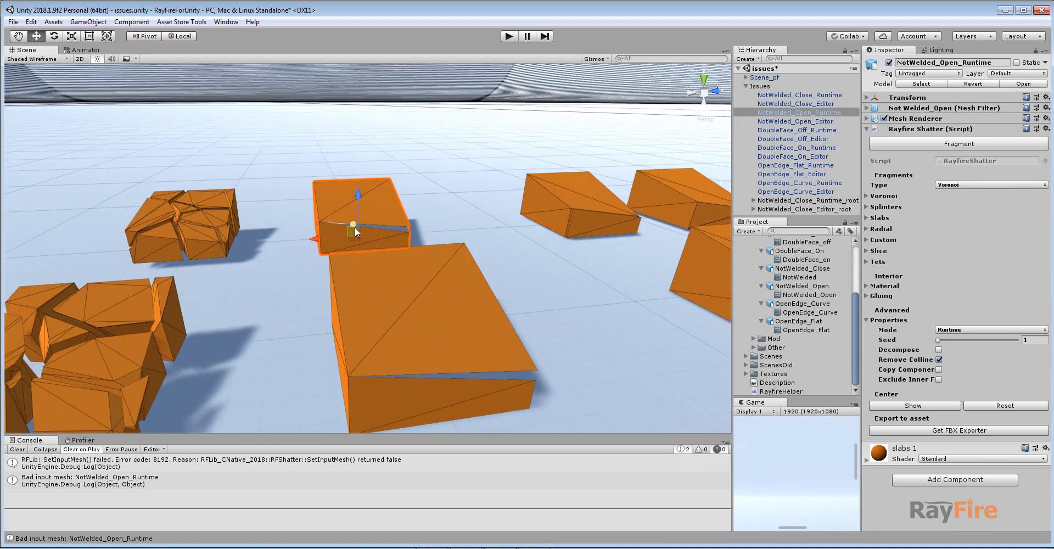
pyautogui.keyDown('alt'); pyautogui.moveTo(364, 263); pyautogui.dragTo(405, 273); pyautogui.keyUp('alt')
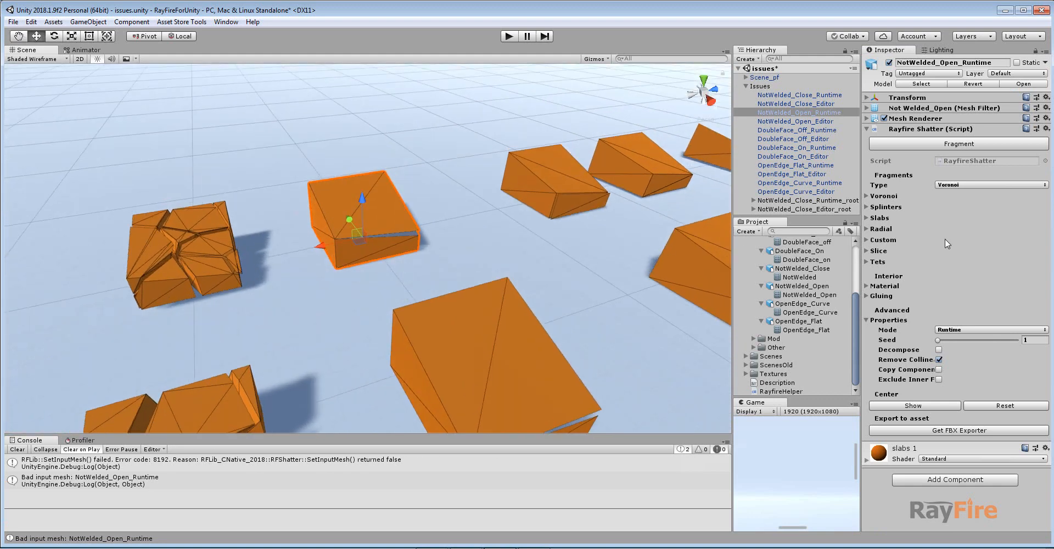
pyautogui.click(962, 144)
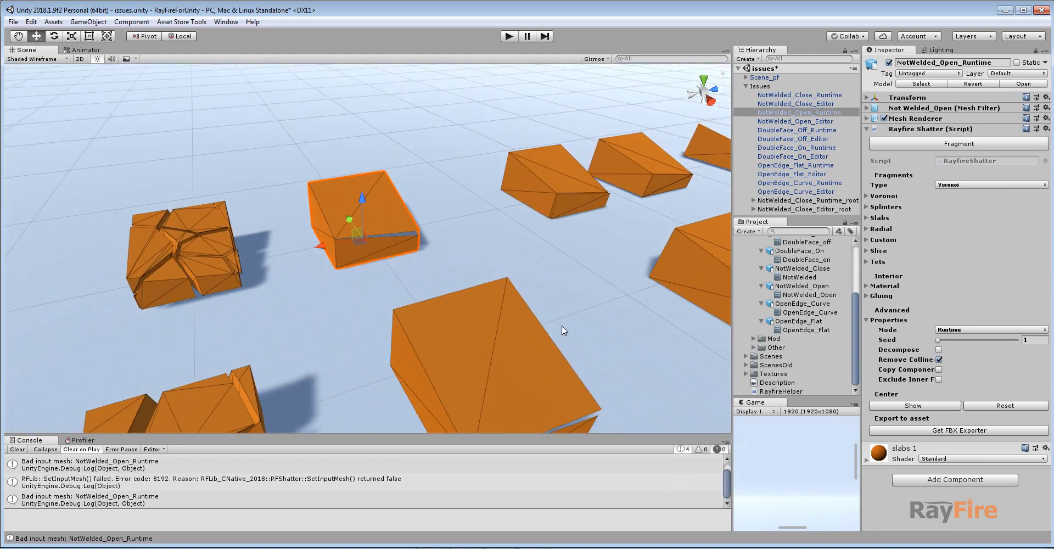
# Select the NotWelded_Open_Editor box, fragment it and widen the Scale preview.
pyautogui.moveTo(560, 328); pyautogui.dragTo(377, 273, button='middle')
pyautogui.click(377, 271)
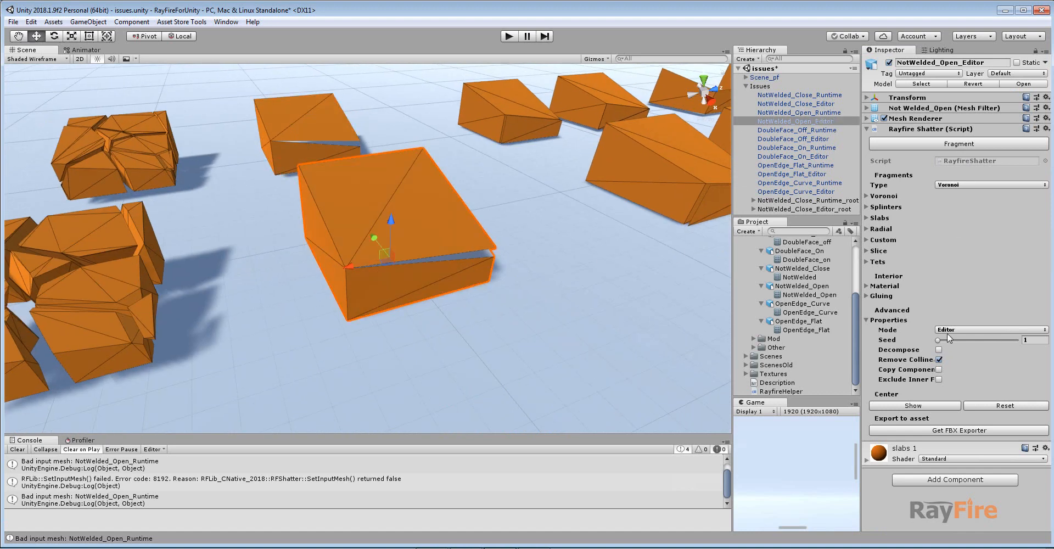
pyautogui.click(933, 145)
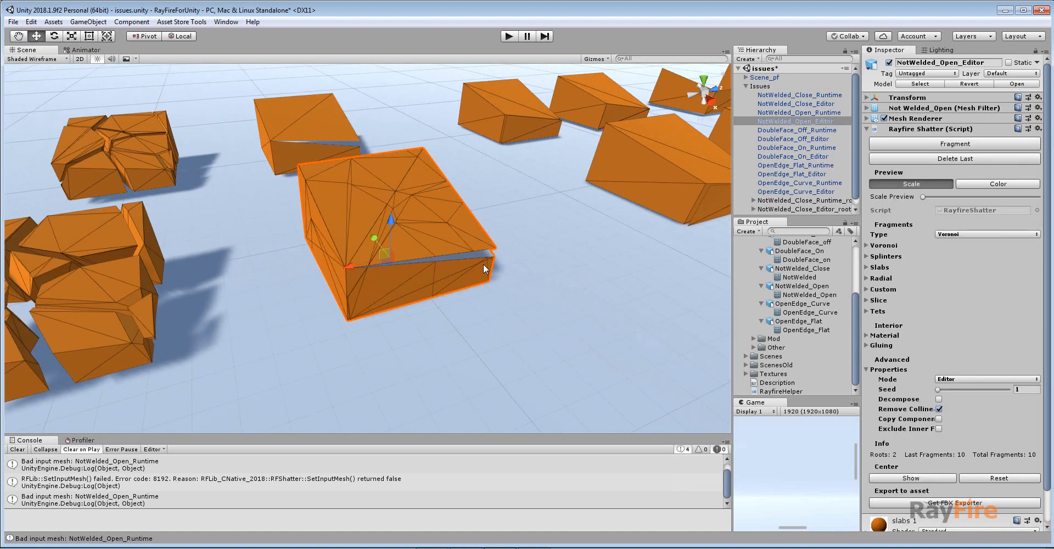
pyautogui.moveTo(925, 196); pyautogui.dragTo(974, 196)
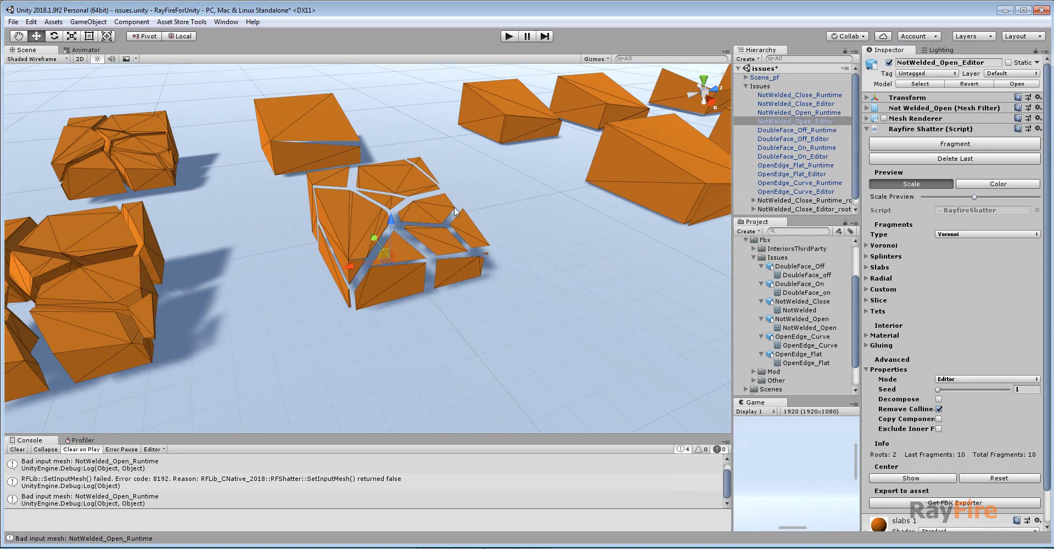
# Orbit around the fragmented boxes, select the NotWelded_Open_Runtime box and examine its open gap up close.
pyautogui.scroll(5, 402, 275)
pyautogui.scroll(-4, 403, 275)
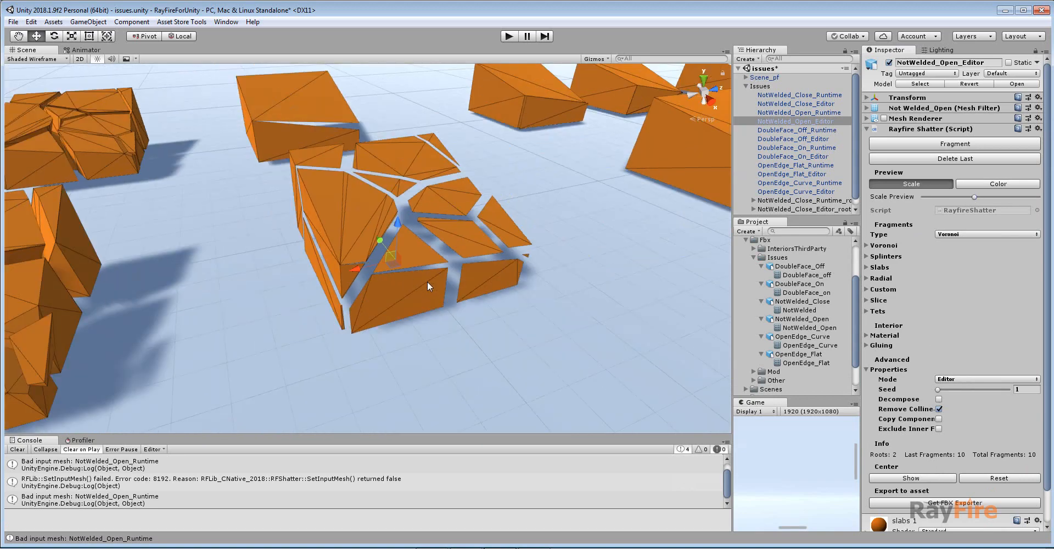
pyautogui.moveTo(362, 146); pyautogui.dragTo(399, 224, button='middle')
pyautogui.click(363, 196)
pyautogui.scroll(5, 363, 197)
pyautogui.keyDown('alt'); pyautogui.moveTo(439, 258); pyautogui.dragTo(377, 182); pyautogui.keyUp('alt')
pyautogui.scroll(6, 378, 183)
pyautogui.moveTo(379, 184); pyautogui.dragTo(405, 270, button='middle')
pyautogui.keyDown('alt'); pyautogui.moveTo(497, 247); pyautogui.dragTo(422, 147); pyautogui.keyUp('alt')
pyautogui.moveTo(423, 157); pyautogui.dragTo(424, 235, button='middle')
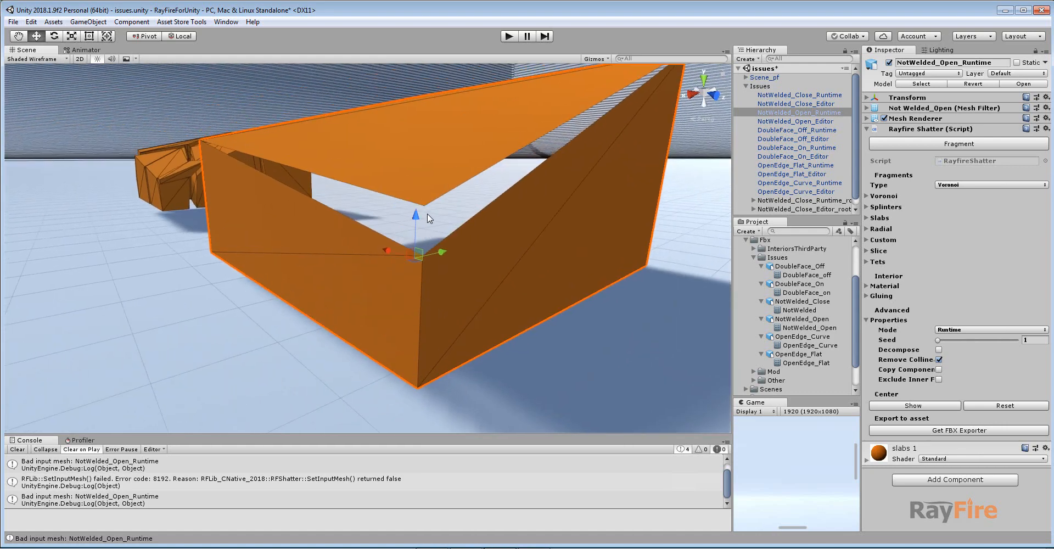
pyautogui.keyDown('alt'); pyautogui.moveTo(417, 233); pyautogui.dragTo(409, 285); pyautogui.keyUp('alt')
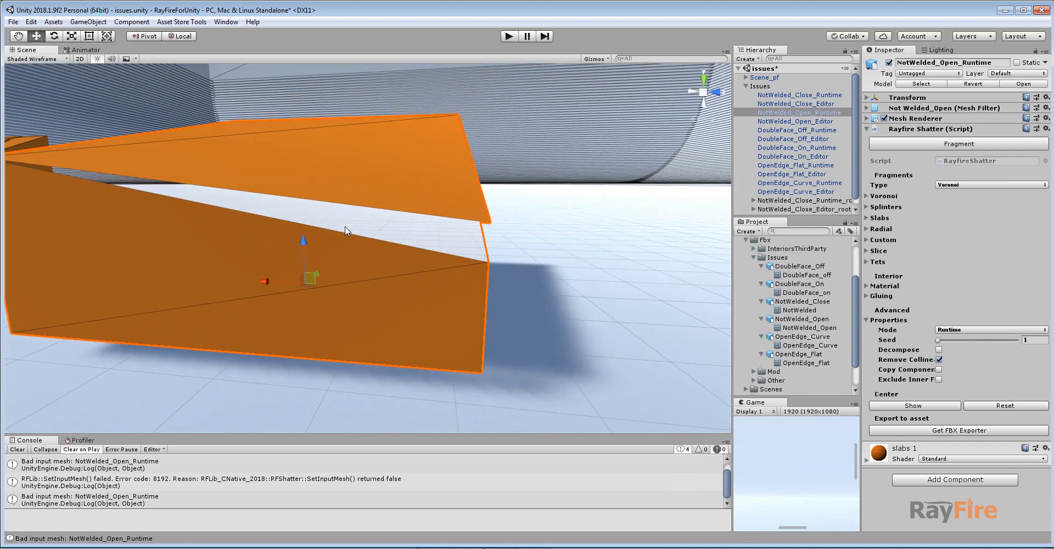
pyautogui.scroll(-6, 408, 248)
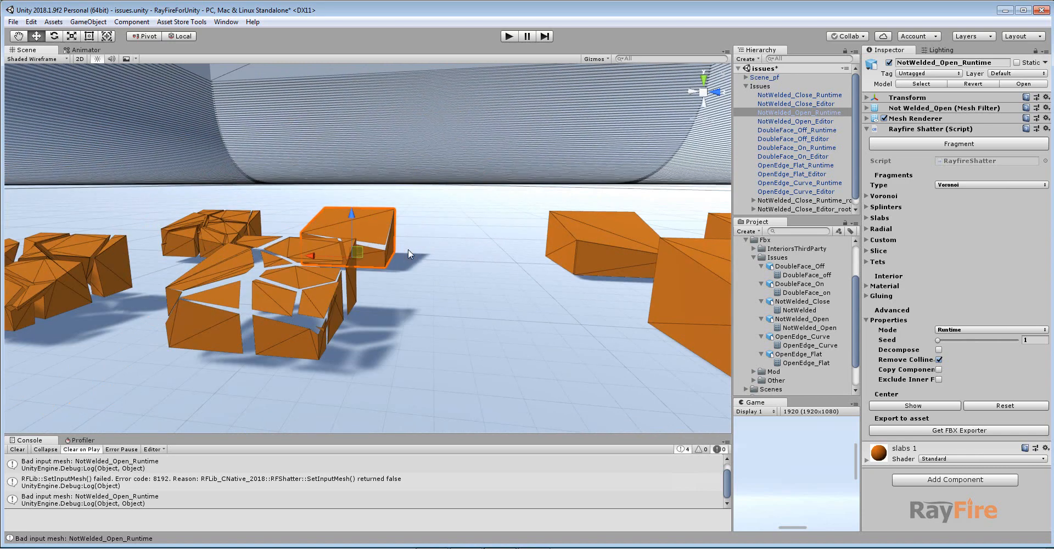
# Select one fragment of the NotWelded_Open_Editor box and examine the fragments from several angles.
pyautogui.keyDown('alt'); pyautogui.moveTo(341, 212); pyautogui.dragTo(375, 253); pyautogui.keyUp('alt')
pyautogui.moveTo(420, 301); pyautogui.dragTo(410, 224, button='middle')
pyautogui.click(361, 256)
pyautogui.scroll(2, 361, 255)
pyautogui.keyDown('alt'); pyautogui.moveTo(351, 258); pyautogui.dragTo(413, 285); pyautogui.keyUp('alt')
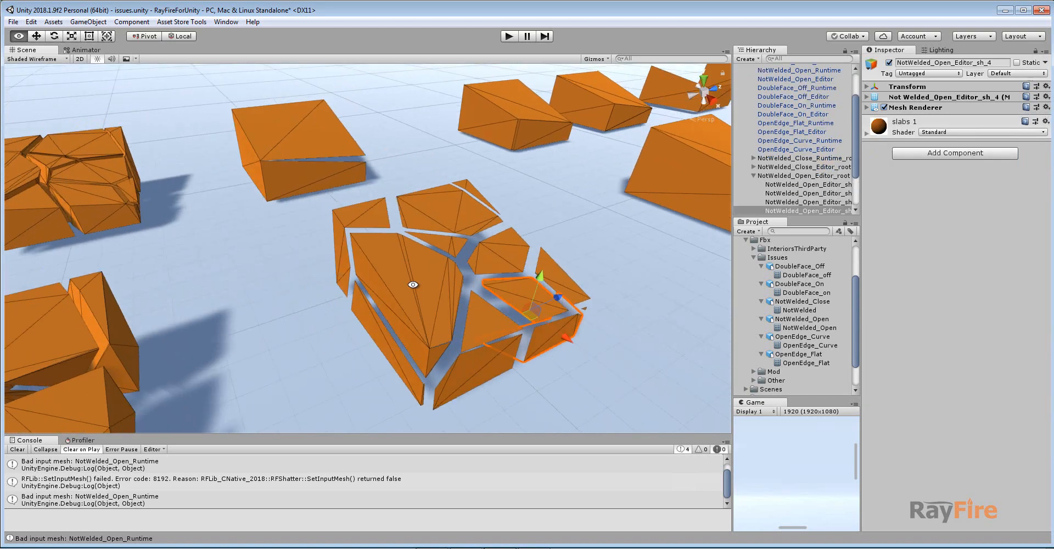
pyautogui.moveTo(476, 322); pyautogui.dragTo(424, 284, button='middle')
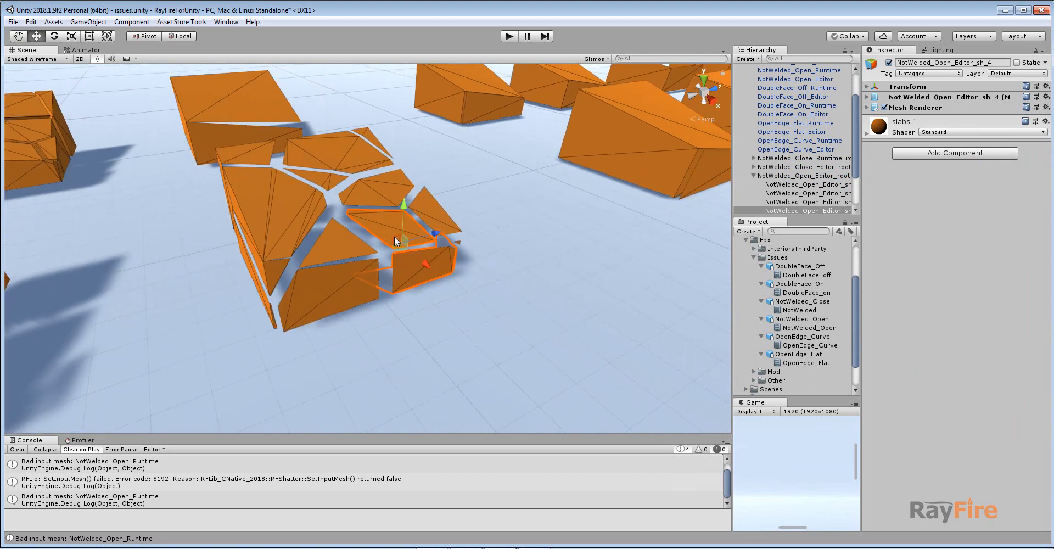
pyautogui.scroll(2, 368, 254)
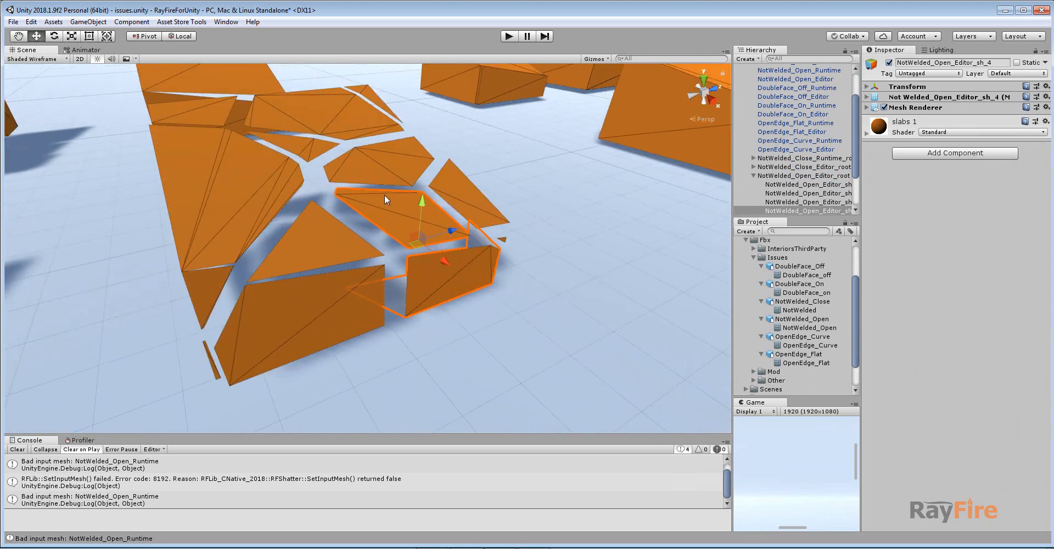
pyautogui.moveTo(403, 243); pyautogui.dragTo(473, 334, button='middle')
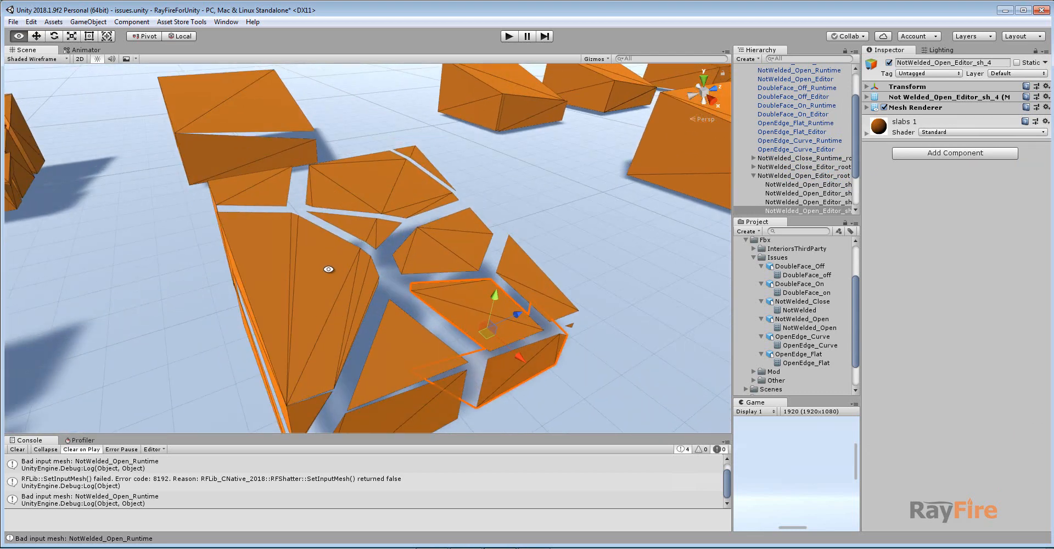
pyautogui.keyDown('alt'); pyautogui.moveTo(397, 315); pyautogui.dragTo(387, 255); pyautogui.keyUp('alt')
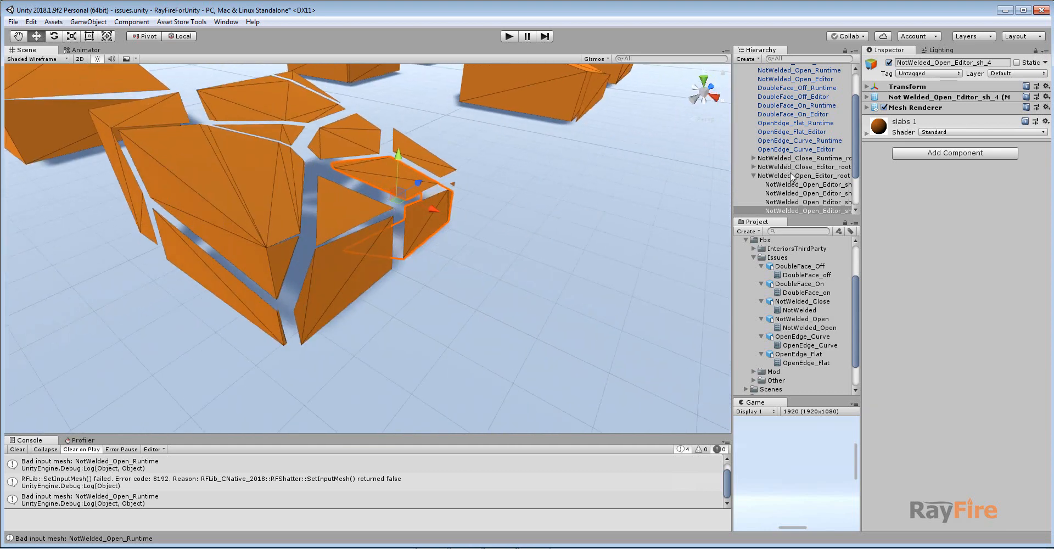
pyautogui.scroll(2, 791, 176)
pyautogui.scroll(2, 802, 126)
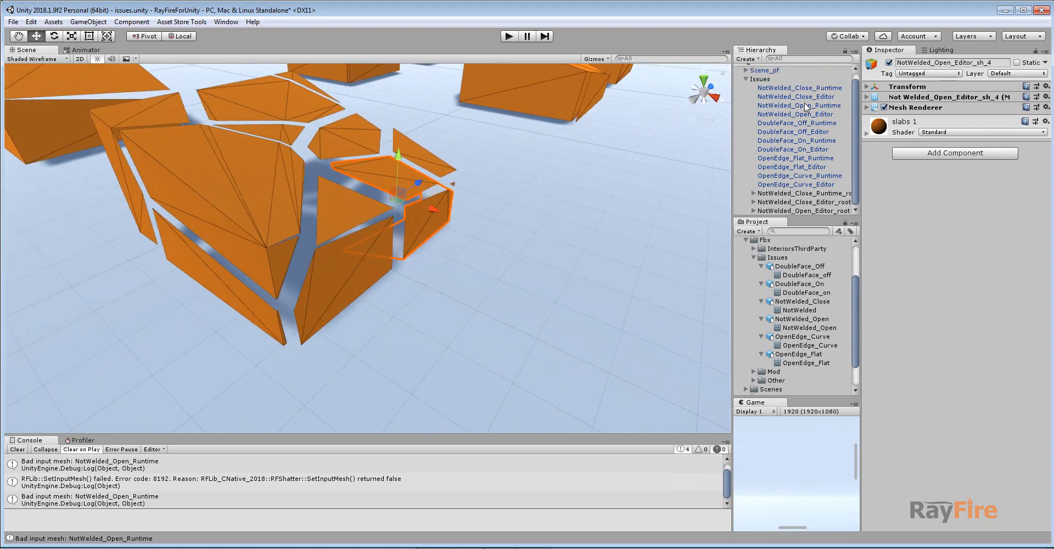
# Select the NotWelded_Open_Editor box and set its Scale Preview slider to the maximum.
pyautogui.click(809, 103)
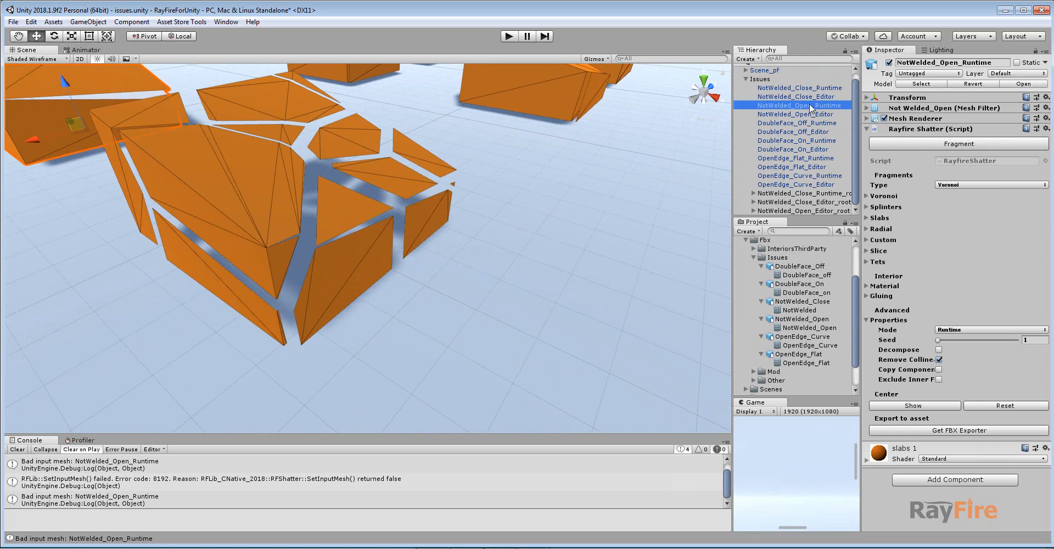
pyautogui.click(810, 114)
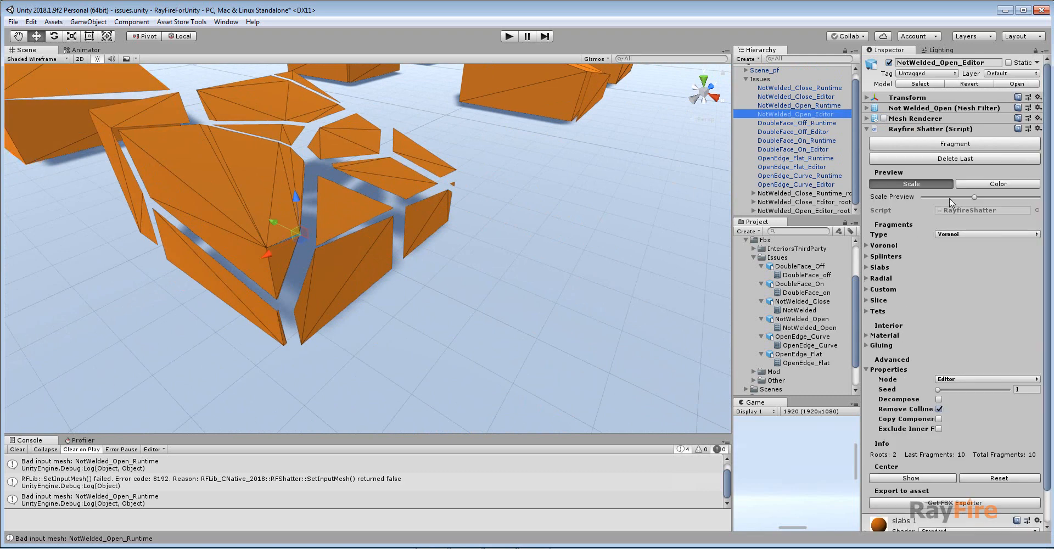
pyautogui.moveTo(950, 198); pyautogui.dragTo(1018, 199)
# Examine the spread-apart fragments of the NotWelded_Open_Editor box from several angles.
pyautogui.scroll(-5, 501, 204)
pyautogui.moveTo(275, 286); pyautogui.dragTo(368, 176, button='middle')
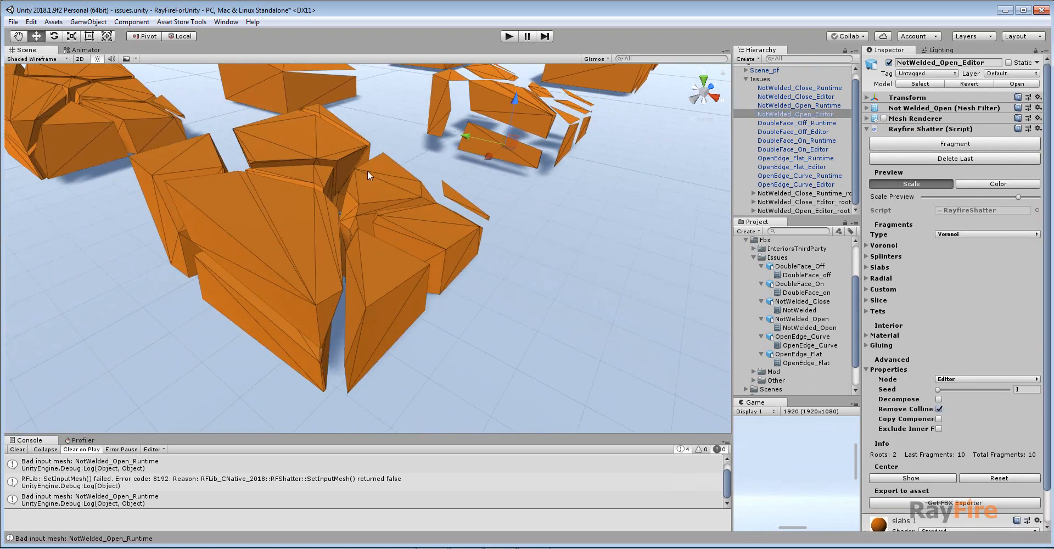
pyautogui.keyDown('alt'); pyautogui.moveTo(301, 229); pyautogui.dragTo(265, 264); pyautogui.keyUp('alt')
pyautogui.keyDown('alt'); pyautogui.scroll(5, 191, 292); pyautogui.keyUp('alt')
pyautogui.keyDown('alt'); pyautogui.moveTo(191, 292); pyautogui.dragTo(230, 268); pyautogui.keyUp('alt')
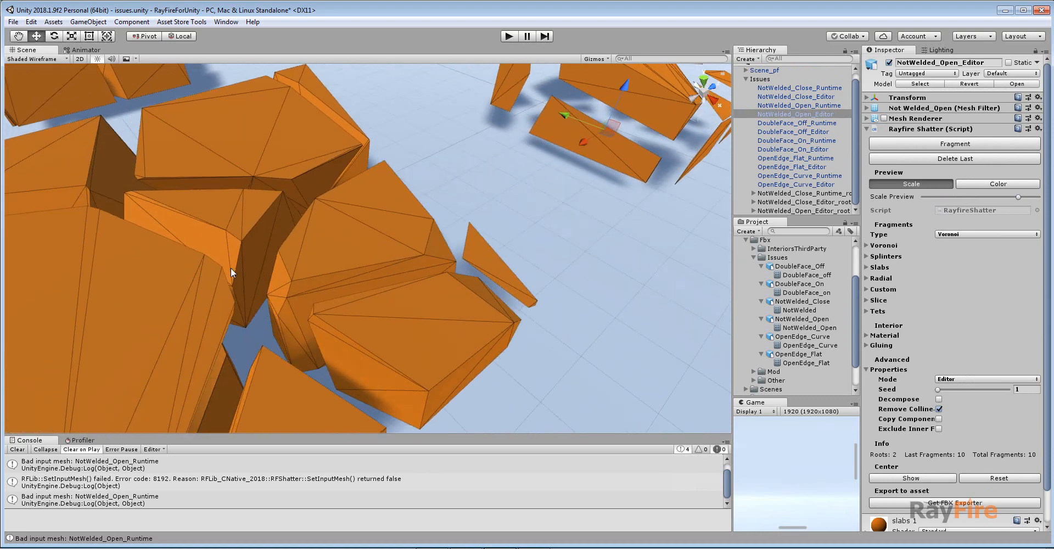
pyautogui.keyDown('alt'); pyautogui.moveTo(362, 202); pyautogui.dragTo(189, 202); pyautogui.keyUp('alt')
pyautogui.scroll(-3, 296, 219)
pyautogui.moveTo(551, 201); pyautogui.dragTo(303, 309, button='middle')
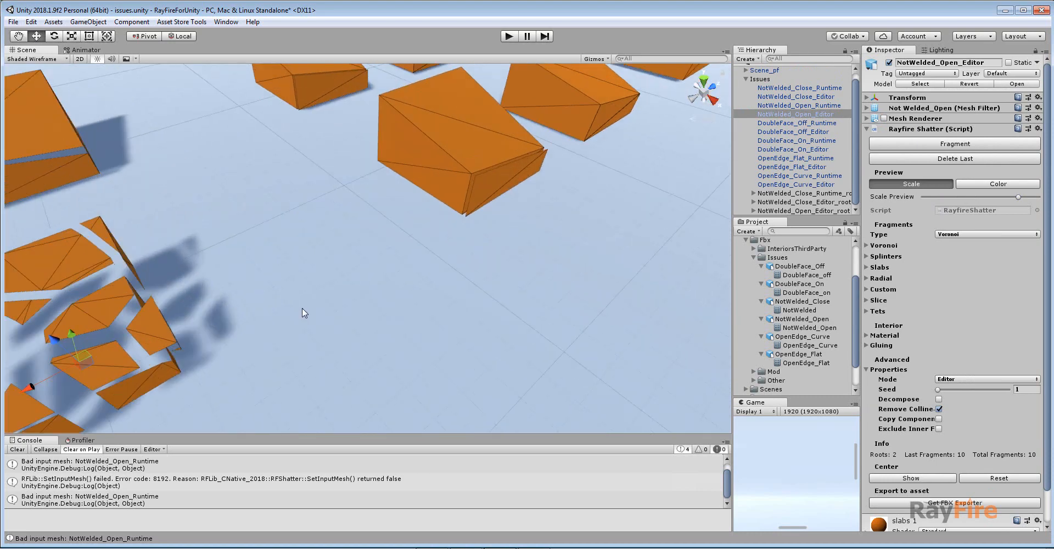
pyautogui.moveTo(170, 320); pyautogui.dragTo(285, 281, button='middle')
pyautogui.scroll(4, 329, 250)
pyautogui.keyDown('alt'); pyautogui.moveTo(303, 311); pyautogui.dragTo(362, 185); pyautogui.keyUp('alt')
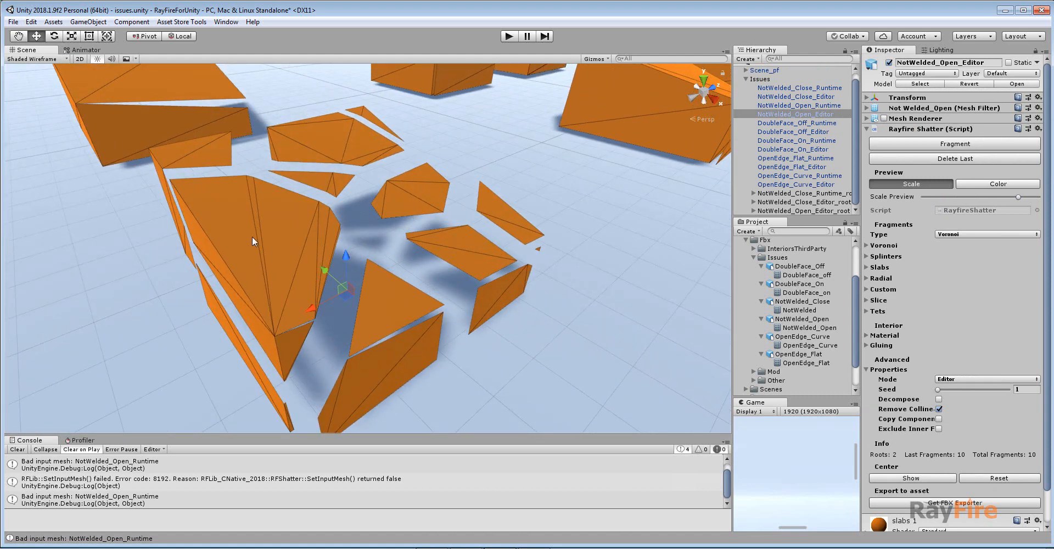
pyautogui.moveTo(302, 170); pyautogui.dragTo(480, 327, button='middle')
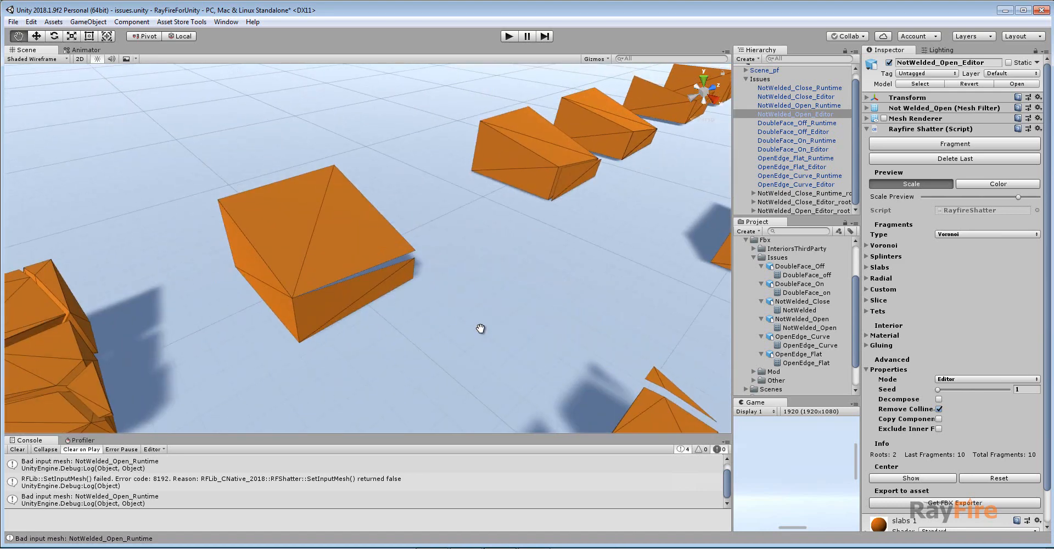
# Select the NotWelded_Open_Runtime box and inspect its open edge and the nearby fragments up close.
pyautogui.click(335, 242)
pyautogui.scroll(2, 385, 299)
pyautogui.keyDown('alt'); pyautogui.moveTo(388, 303); pyautogui.dragTo(331, 222); pyautogui.keyUp('alt')
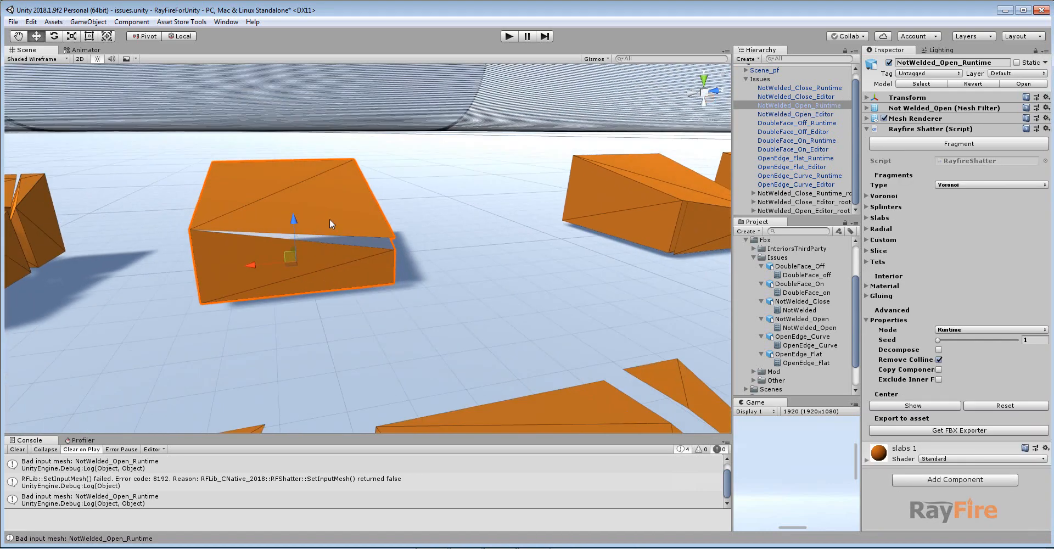
pyautogui.scroll(-5, 342, 275)
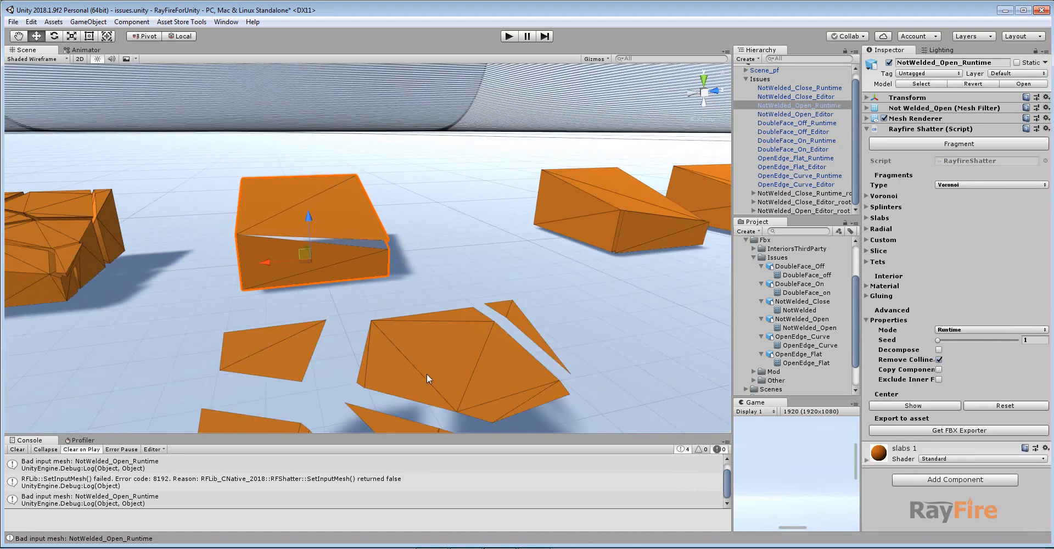
pyautogui.moveTo(426, 378); pyautogui.dragTo(410, 300, button='middle')
pyautogui.scroll(-3, 410, 300)
pyautogui.keyDown('alt'); pyautogui.moveTo(411, 300); pyautogui.dragTo(457, 333); pyautogui.keyUp('alt')
pyautogui.moveTo(507, 326); pyautogui.dragTo(468, 309, button='middle')
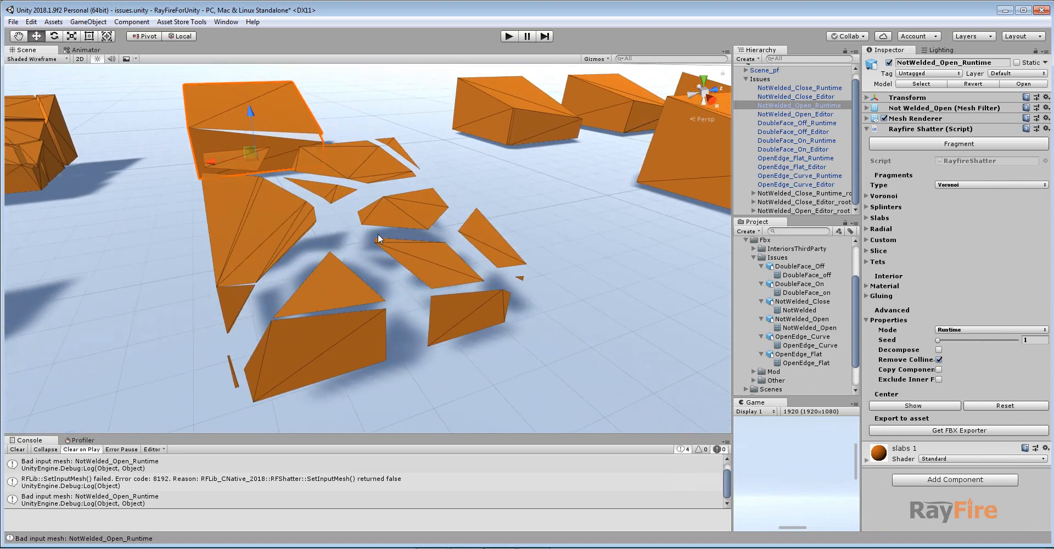
pyautogui.keyDown('alt'); pyautogui.moveTo(378, 239); pyautogui.dragTo(428, 265); pyautogui.keyUp('alt')
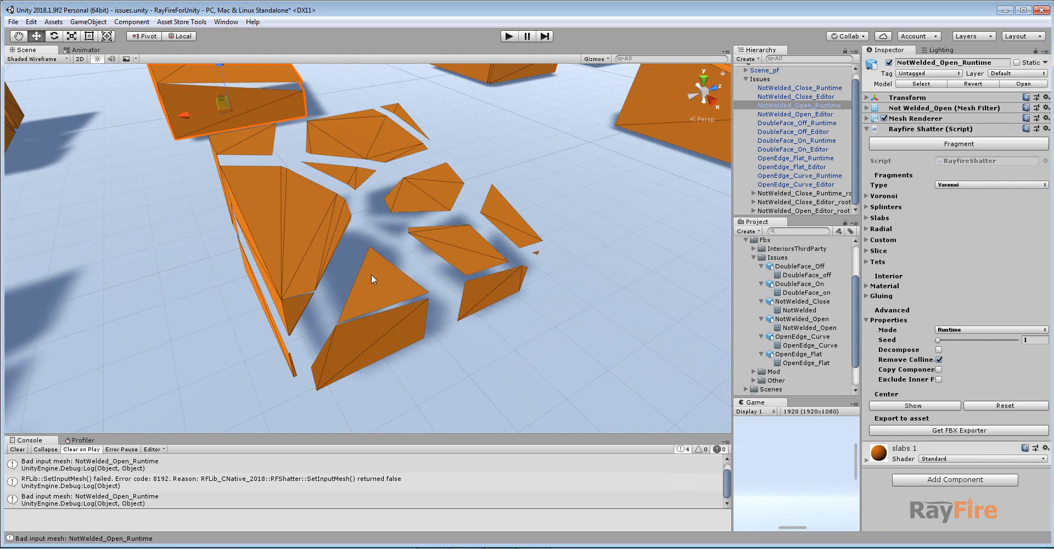
pyautogui.moveTo(312, 159); pyautogui.dragTo(357, 249, button='middle')
pyautogui.scroll(3, 356, 248)
pyautogui.moveTo(314, 201); pyautogui.dragTo(333, 226, button='middle')
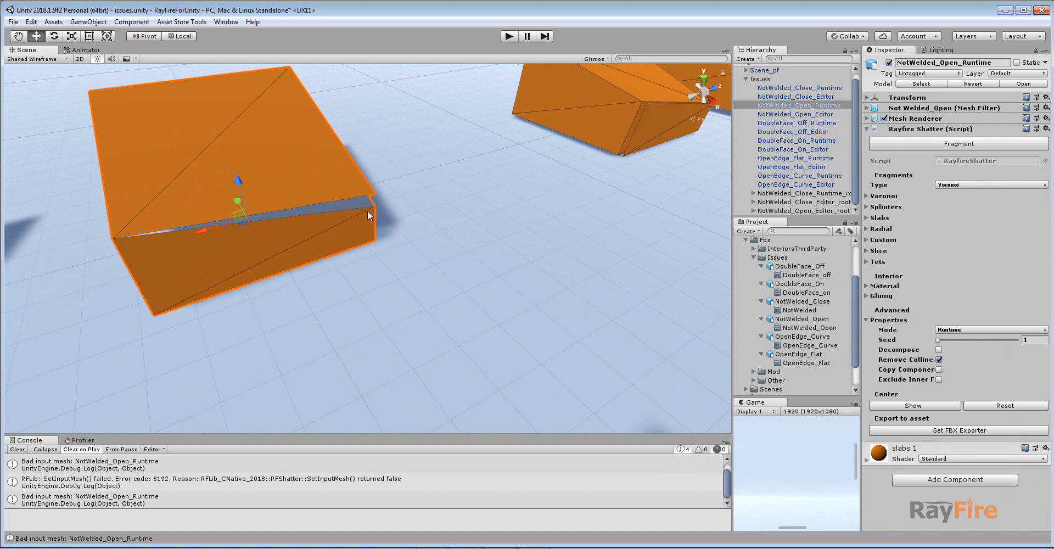
pyautogui.keyDown('alt'); pyautogui.moveTo(367, 210); pyautogui.dragTo(297, 189); pyautogui.keyUp('alt')
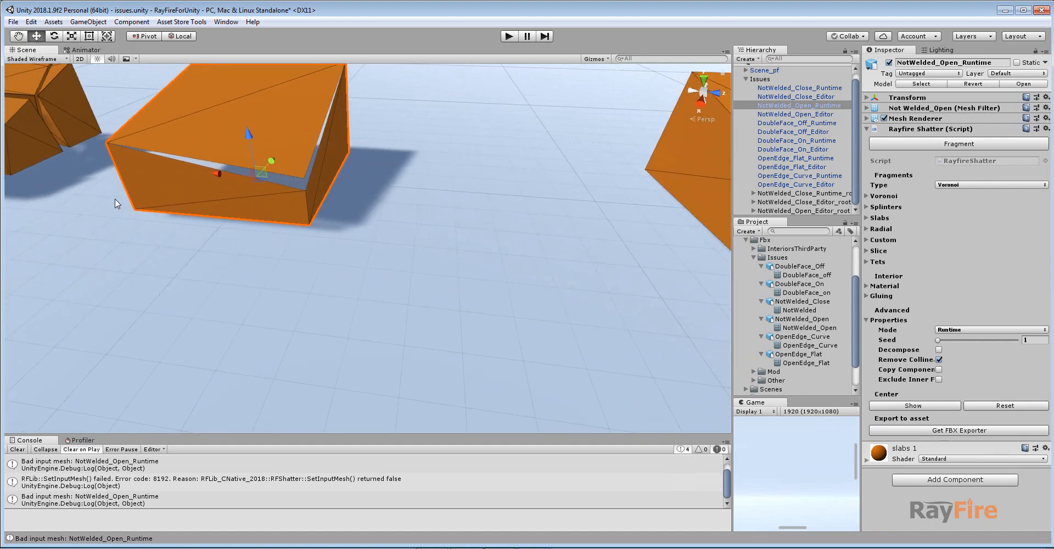
# Zoom out and survey all the fragmented and intact test boxes in the scene.
pyautogui.moveTo(114, 200); pyautogui.dragTo(246, 216, button='middle')
pyautogui.scroll(-4, 246, 217)
pyautogui.moveTo(183, 285); pyautogui.dragTo(208, 245, button='middle')
pyautogui.scroll(-3, 208, 245)
pyautogui.scroll(-3, 219, 290)
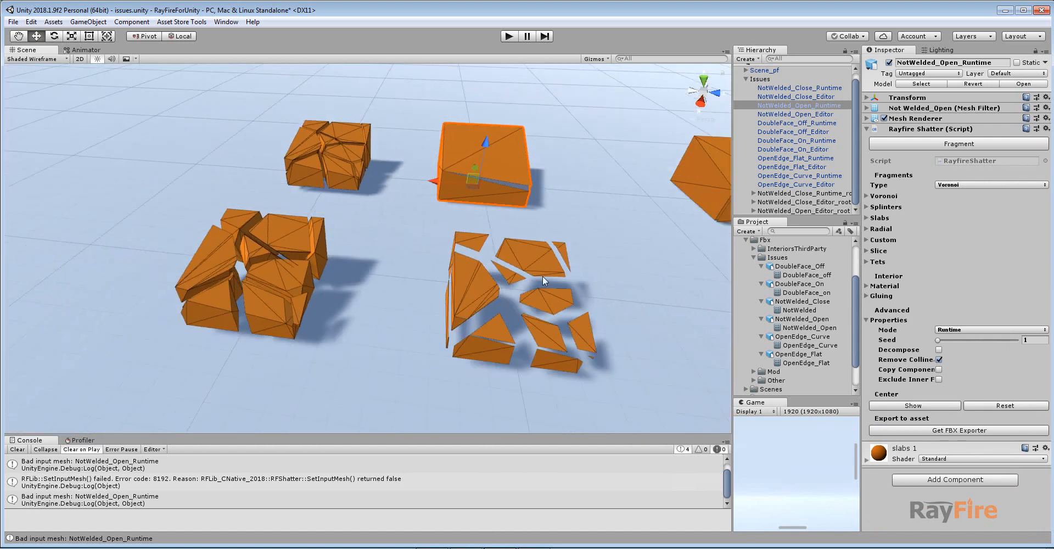
pyautogui.scroll(2, 542, 276)
pyautogui.moveTo(542, 276); pyautogui.dragTo(304, 273, button='middle')
pyautogui.keyDown('alt'); pyautogui.moveTo(353, 287); pyautogui.dragTo(427, 299); pyautogui.keyUp('alt')
pyautogui.moveTo(462, 300); pyautogui.dragTo(409, 337, button='middle')
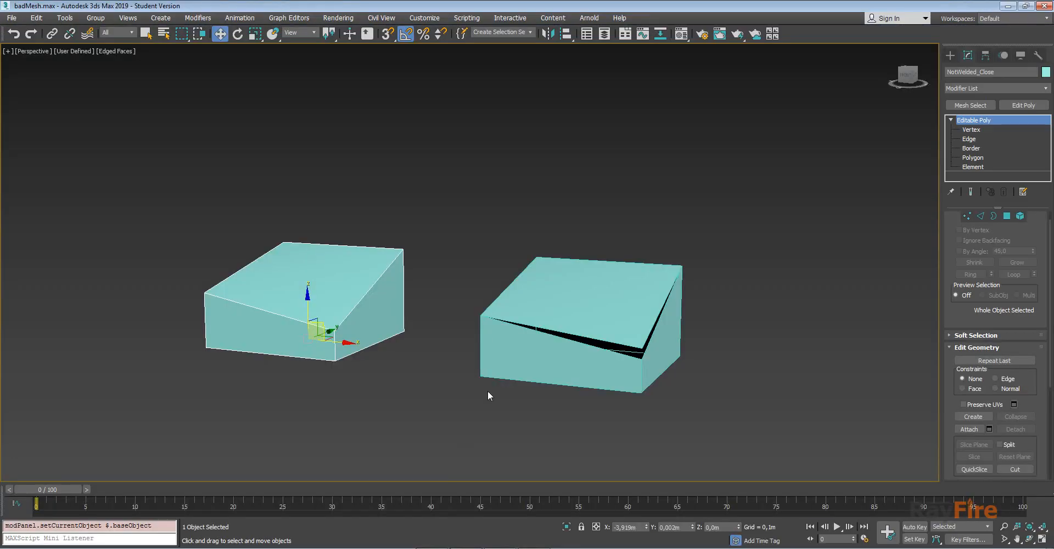
pyautogui.scroll(-4, 488, 391)
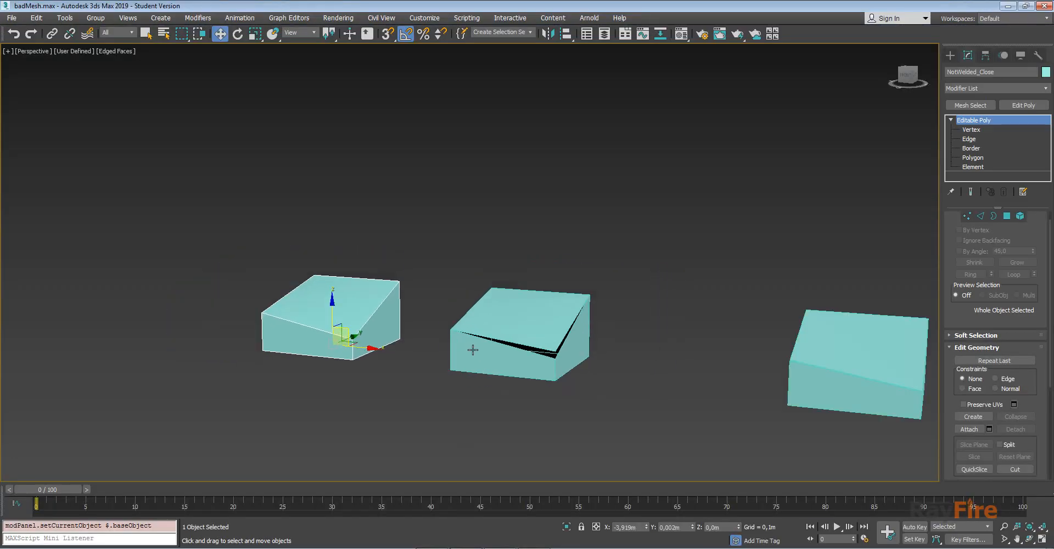
# In 3ds Max, select the DoubleFace_on box and select its side polygon at Polygon level.
pyautogui.click(725, 317)
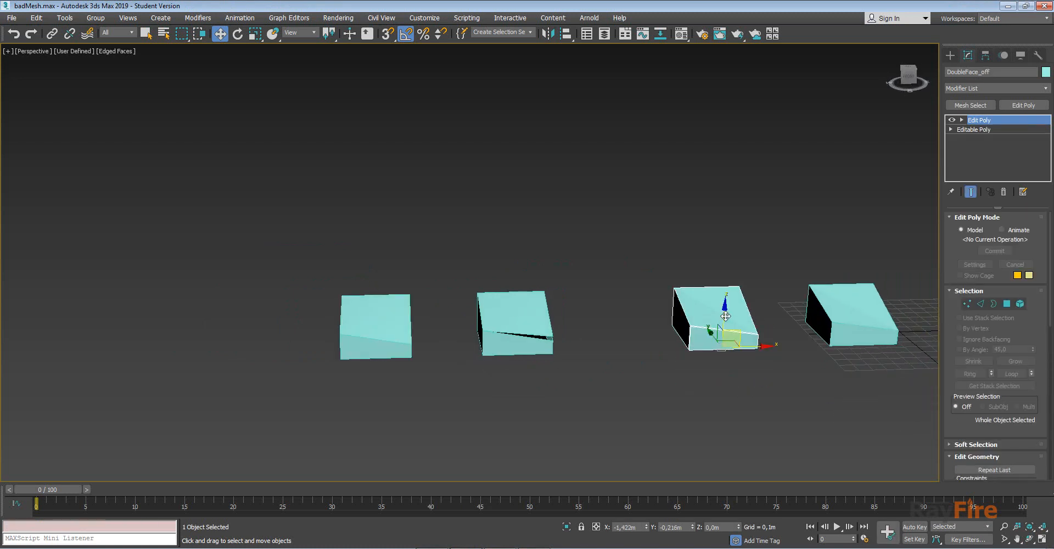
pyautogui.press('z')
pyautogui.press('super')
pyautogui.keyDown('alt'); pyautogui.moveTo(492, 325); pyautogui.dragTo(481, 304, button='middle'); pyautogui.keyUp('alt')
pyautogui.scroll(-3, 543, 344)
pyautogui.scroll(-3, 564, 265)
pyautogui.scroll(5, 530, 268)
pyautogui.moveTo(477, 373); pyautogui.dragTo(510, 295, button='middle')
pyautogui.keyDown('alt'); pyautogui.moveTo(525, 259); pyautogui.dragTo(482, 257, button='middle'); pyautogui.keyUp('alt')
pyautogui.moveTo(624, 161); pyautogui.dragTo(547, 257, button='middle')
pyautogui.click(612, 126)
pyautogui.moveTo(673, 127); pyautogui.dragTo(523, 276, button='middle')
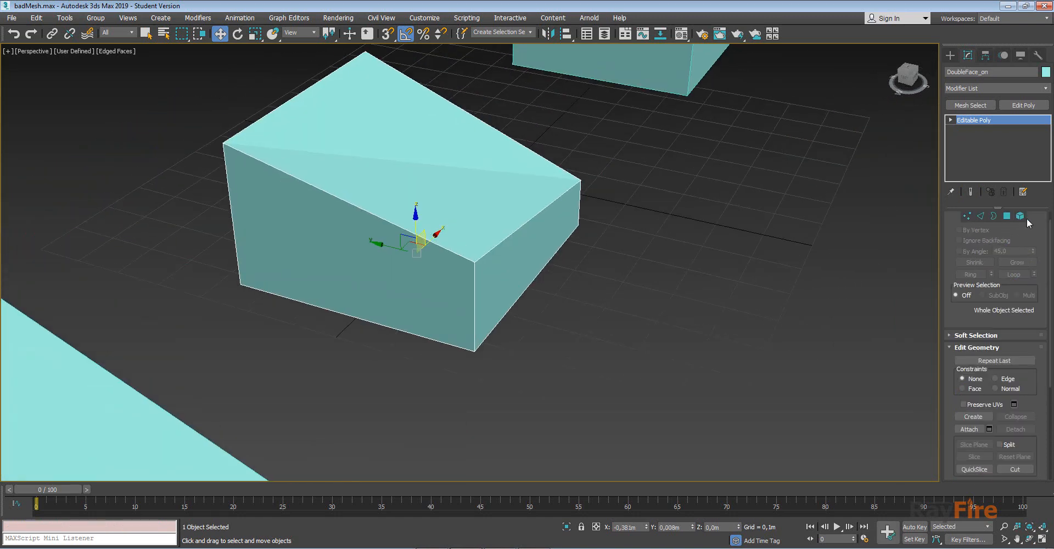
pyautogui.click(1007, 216)
pyautogui.click(490, 259)
# Try moving the side polygon away from the box and undo the move.
pyautogui.scroll(6, 490, 260)
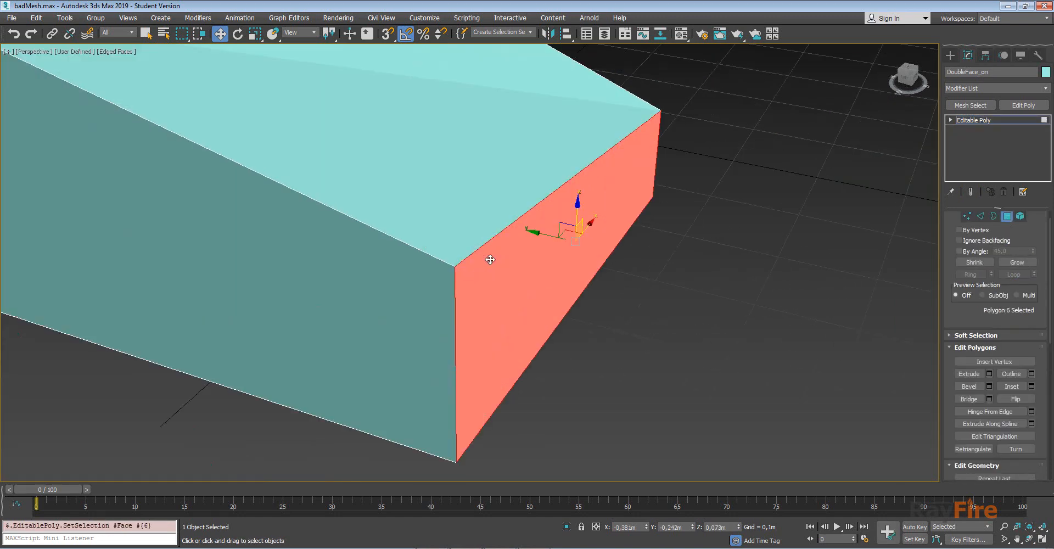
pyautogui.moveTo(567, 224); pyautogui.dragTo(604, 239)
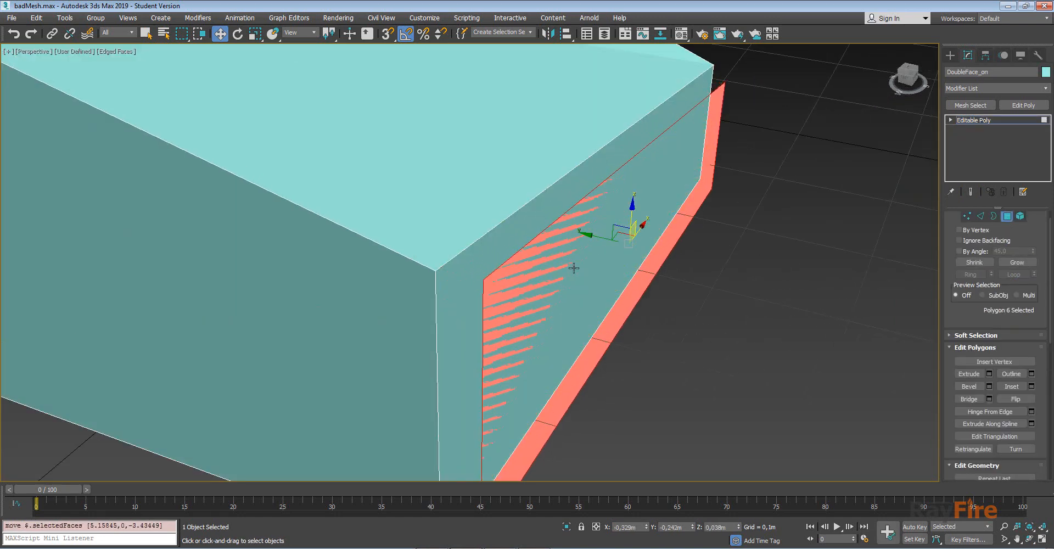
pyautogui.moveTo(574, 266)
pyautogui.keyDown('alt'); pyautogui.mouseDown(button='middle')
pyautogui.moveTo(593, 247)
pyautogui.moveTo(581, 252)
pyautogui.mouseUp(button='middle'); pyautogui.keyUp('alt')
pyautogui.hotkey('ctrl', 'z')
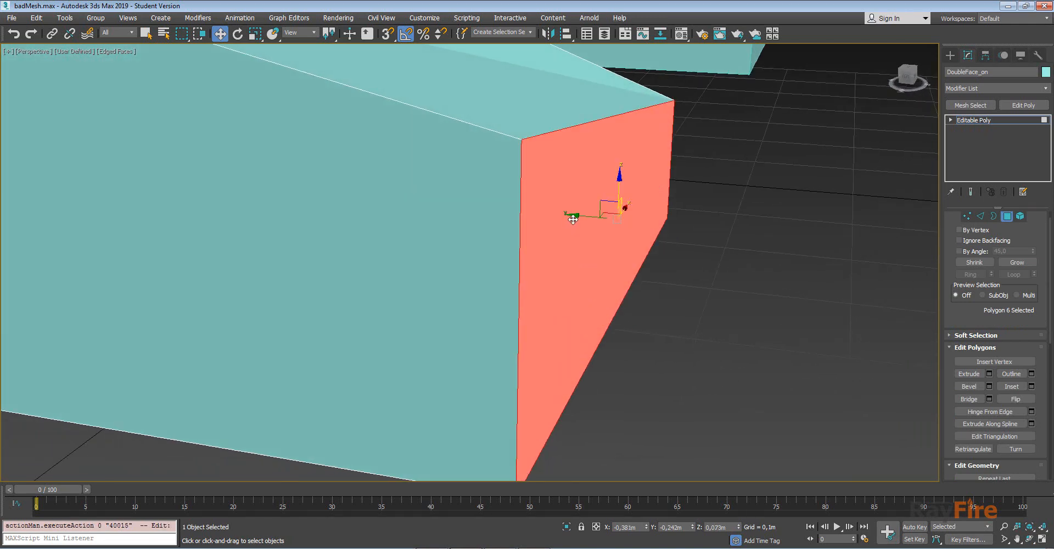
pyautogui.moveTo(574, 218); pyautogui.dragTo(626, 239)
pyautogui.hotkey('ctrl', 'z')
# Pull the side polygon outward with snapping, undo the move, and return to the box's object level.
pyautogui.press('s')
pyautogui.moveTo(578, 215); pyautogui.dragTo(601, 221)
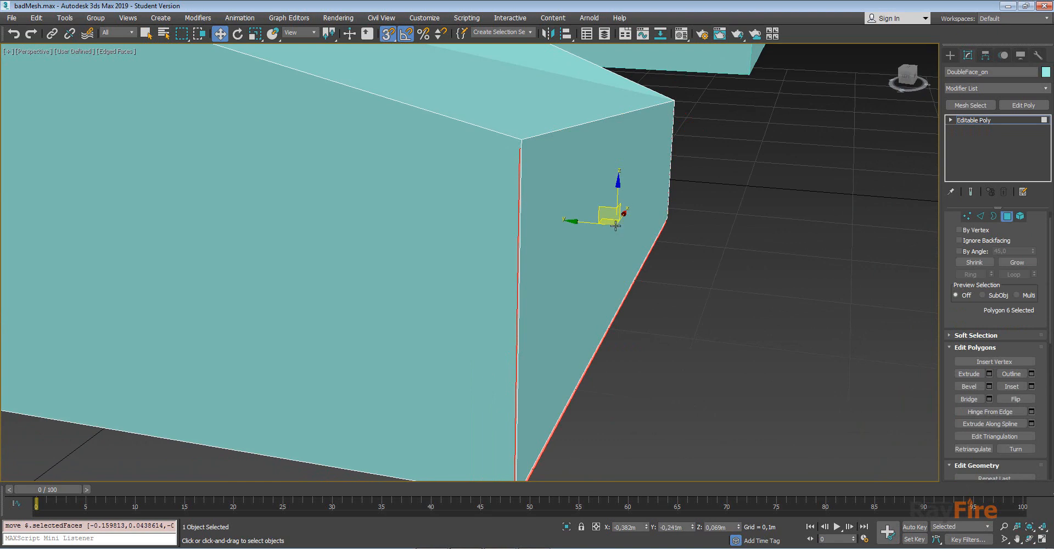
pyautogui.press('F2')
pyautogui.press('s')
pyautogui.moveTo(580, 216); pyautogui.dragTo(601, 237)
pyautogui.keyDown('alt'); pyautogui.moveTo(602, 237); pyautogui.dragTo(497, 177, button='middle'); pyautogui.keyUp('alt')
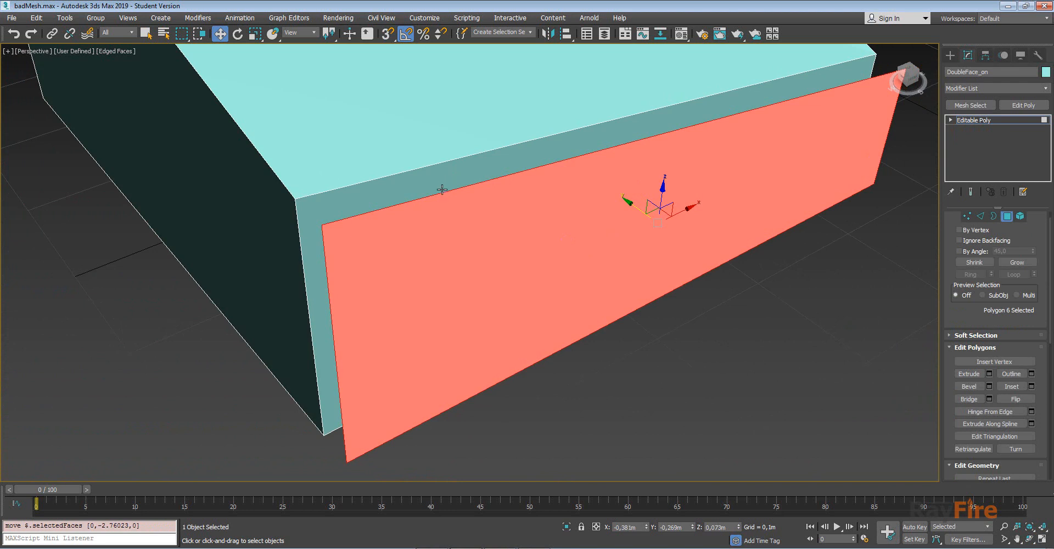
pyautogui.hotkey('ctrl', 'z')
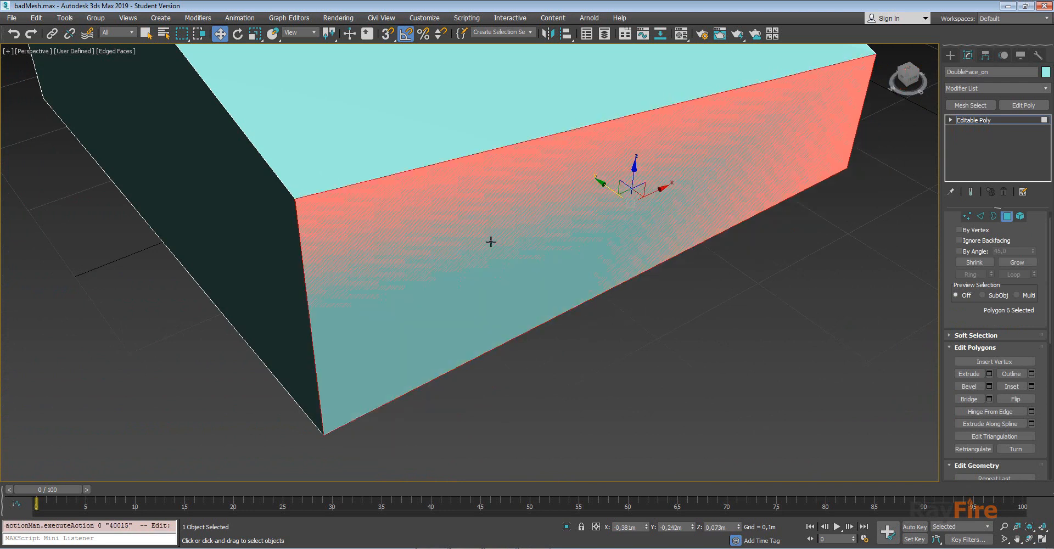
pyautogui.scroll(-10, 471, 211)
pyautogui.click(988, 120)
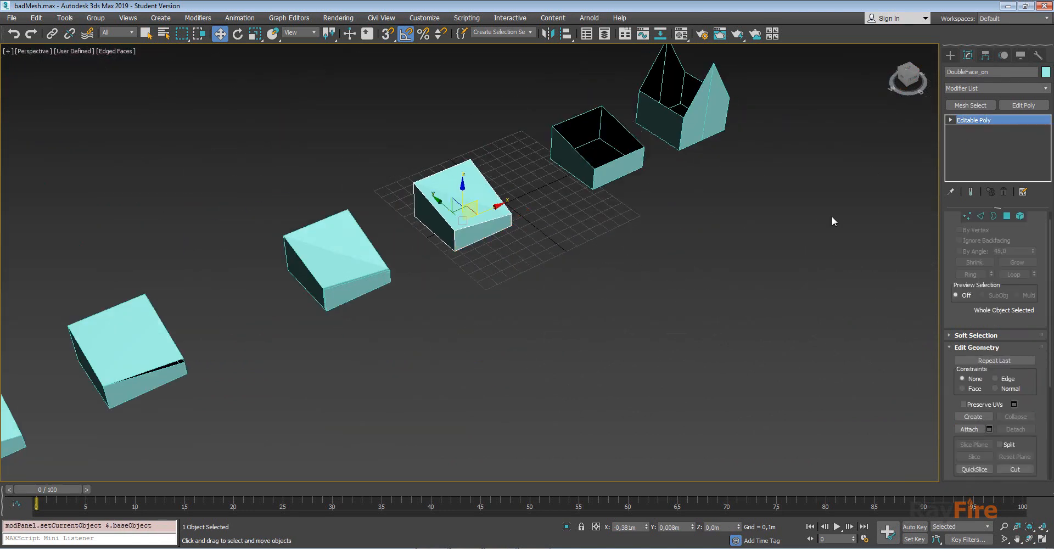
# Switch to Unity, select the DoubleFace_Off_Runtime box and examine its doubled side face up close.
pyautogui.moveTo(832, 216); pyautogui.dragTo(876, 175, button='middle')
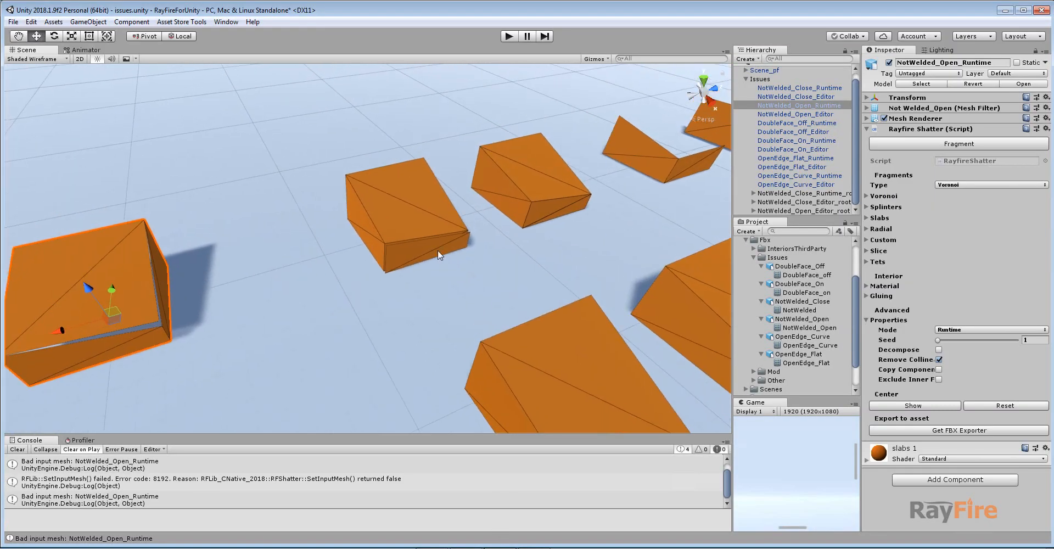
pyautogui.click(411, 222)
pyautogui.scroll(6, 411, 222)
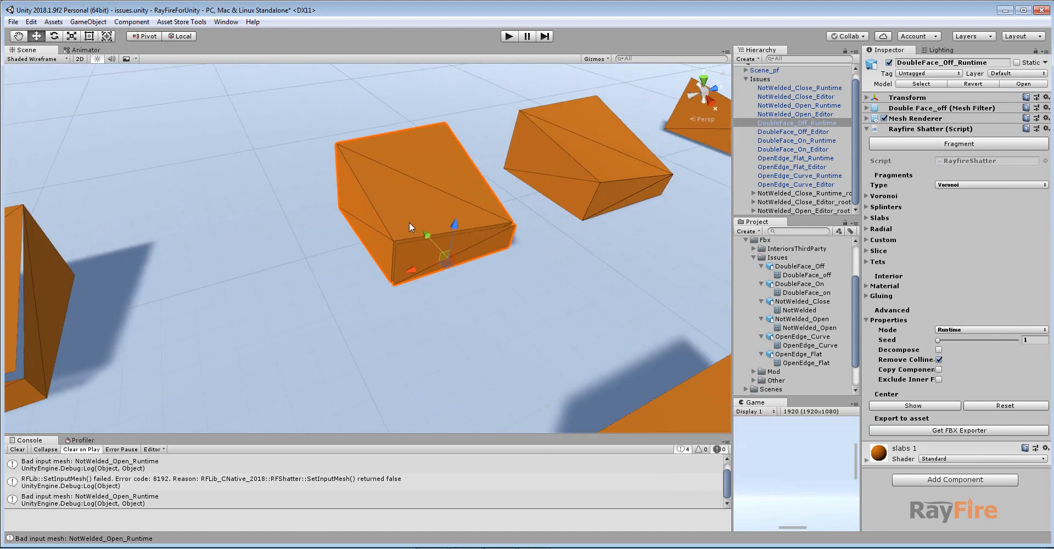
pyautogui.scroll(5, 496, 212)
pyautogui.keyDown('alt'); pyautogui.moveTo(463, 262); pyautogui.dragTo(520, 275); pyautogui.keyUp('alt')
pyautogui.scroll(-5, 470, 261)
pyautogui.scroll(4, 520, 279)
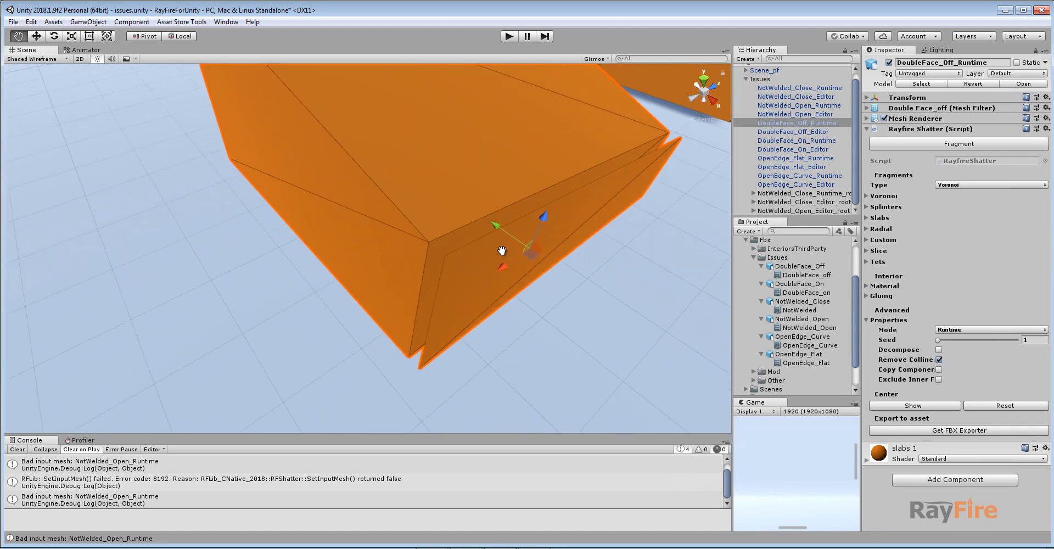
pyautogui.moveTo(653, 170); pyautogui.dragTo(445, 245, button='middle')
pyautogui.scroll(-5, 444, 244)
# Select the DoubleFace_On_Runtime box and examine its side up close for comparison.
pyautogui.click(545, 166)
pyautogui.moveTo(384, 198); pyautogui.dragTo(413, 187, button='middle')
pyautogui.scroll(5, 325, 240)
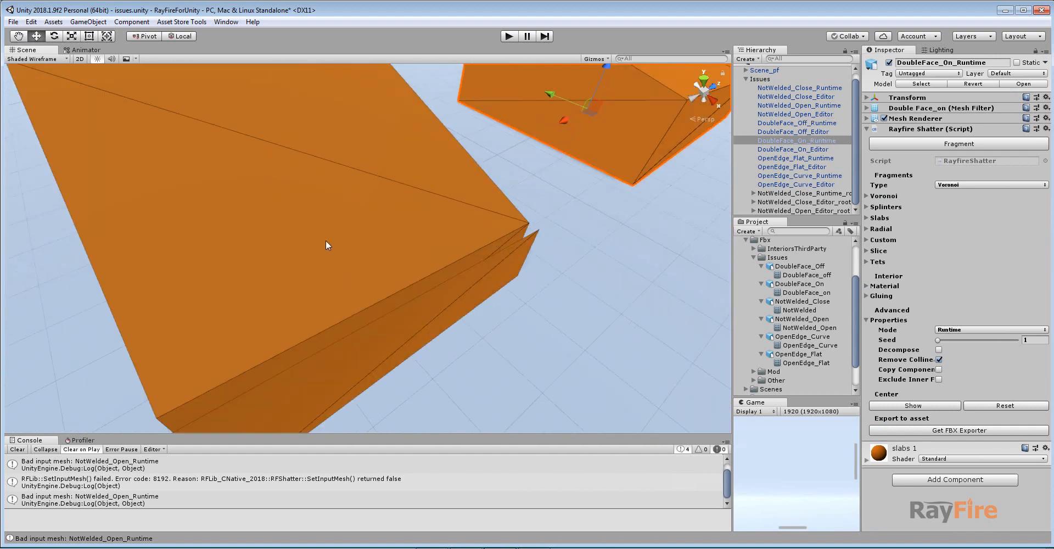
# Reselect the DoubleFace_Off_Runtime box, clear the console, and try to fragment it.
pyautogui.click(326, 241)
pyautogui.scroll(-5, 406, 269)
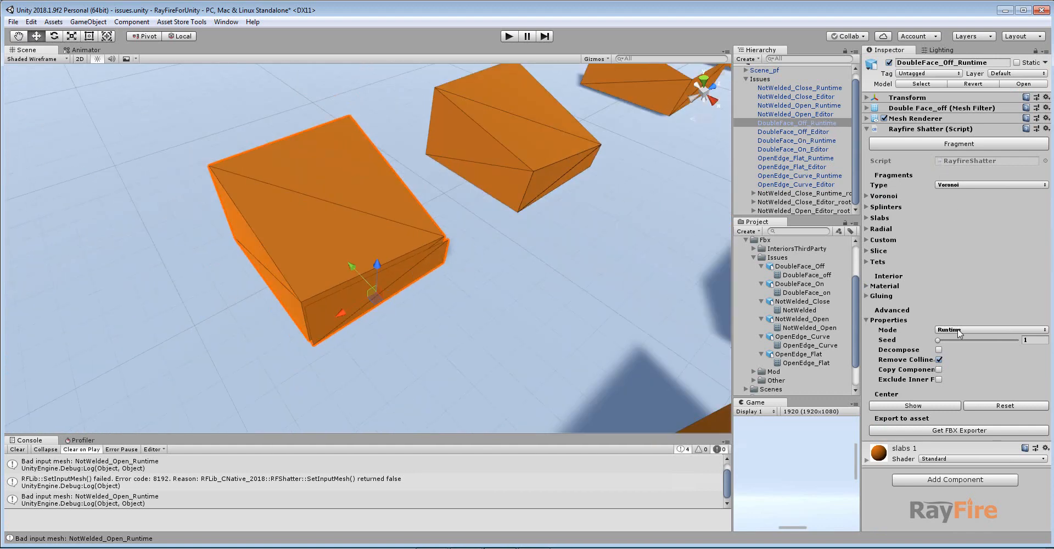
pyautogui.click(17, 449)
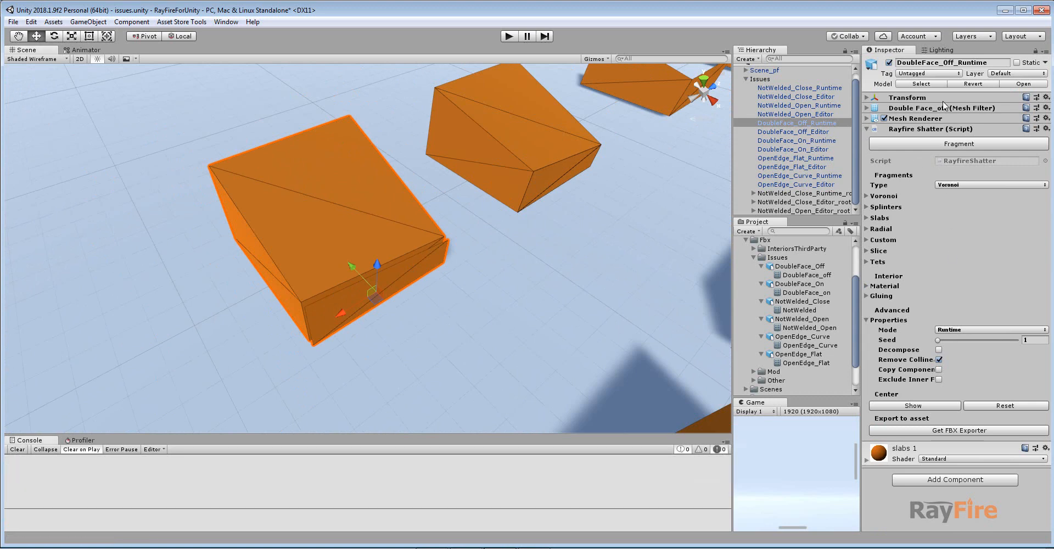
pyautogui.click(943, 144)
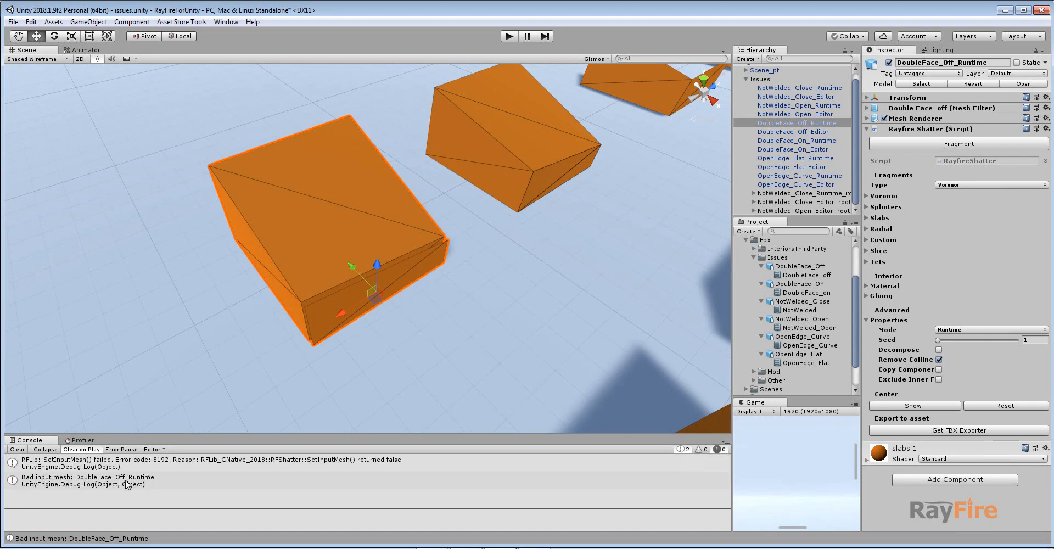
# Examine the DoubleFace_Off_Runtime box's side face from several angles.
pyautogui.scroll(3, 324, 331)
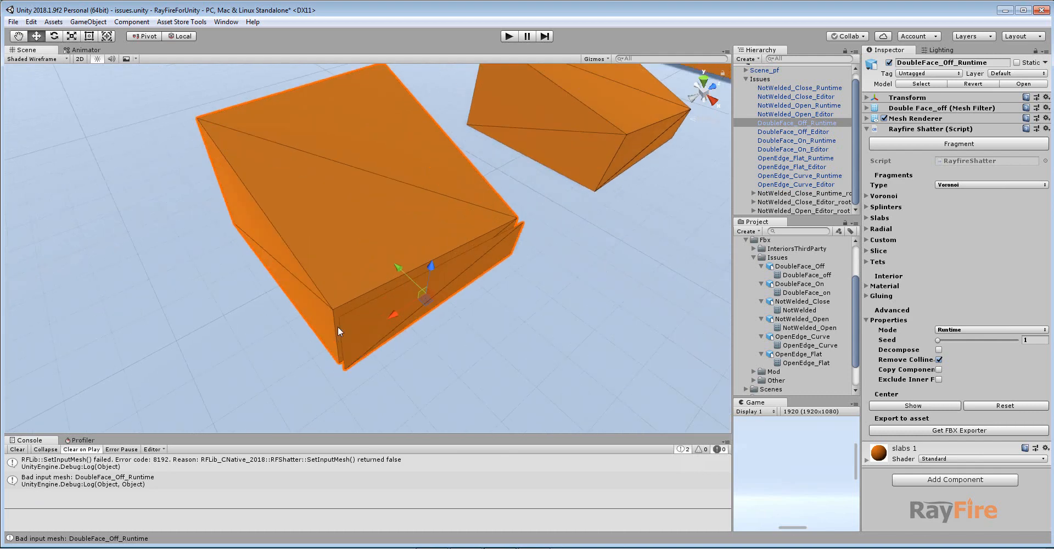
pyautogui.keyDown('alt'); pyautogui.moveTo(347, 291); pyautogui.dragTo(373, 267); pyautogui.keyUp('alt')
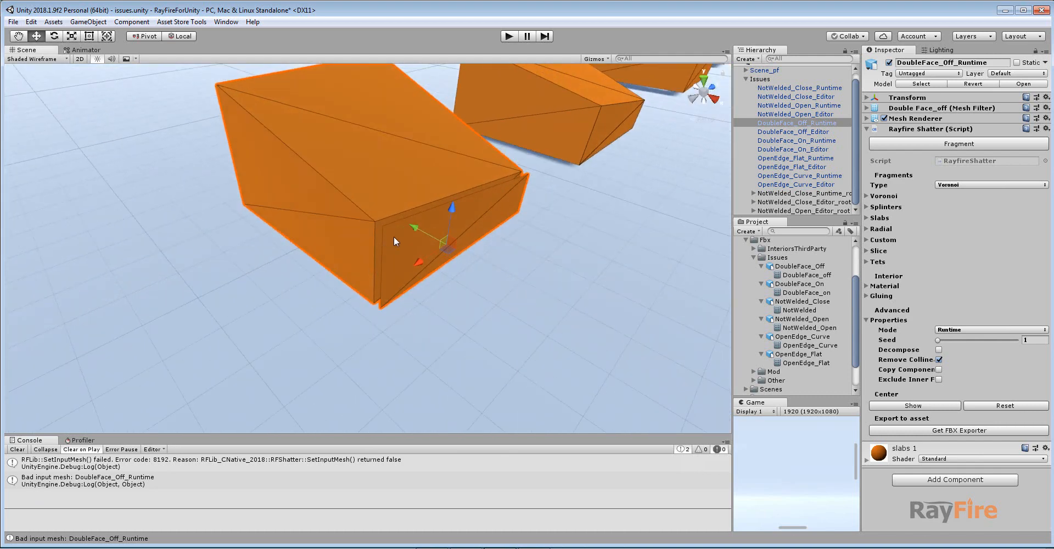
pyautogui.scroll(3, 395, 243)
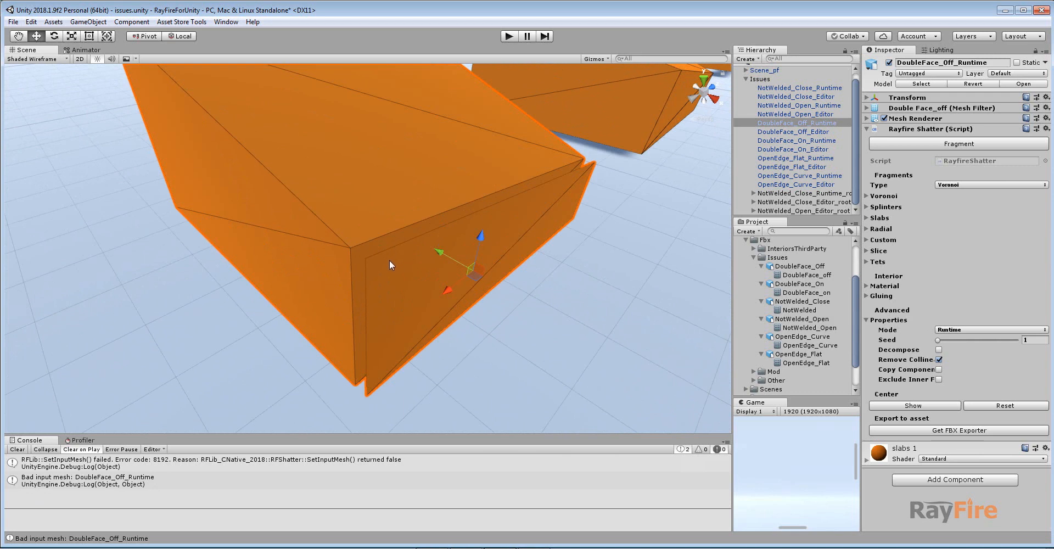
pyautogui.moveTo(404, 268); pyautogui.dragTo(397, 284, button='middle')
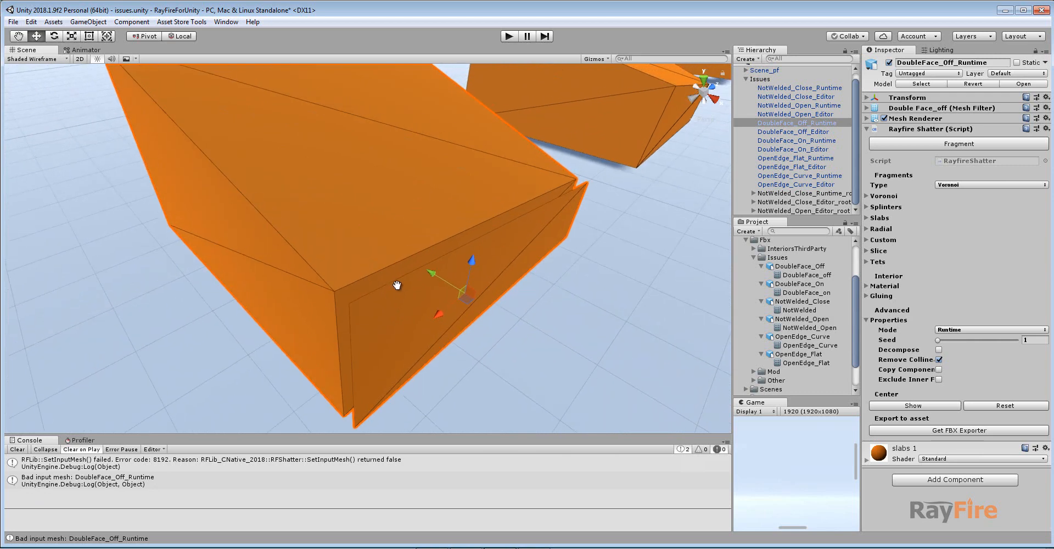
pyautogui.scroll(-5, 400, 279)
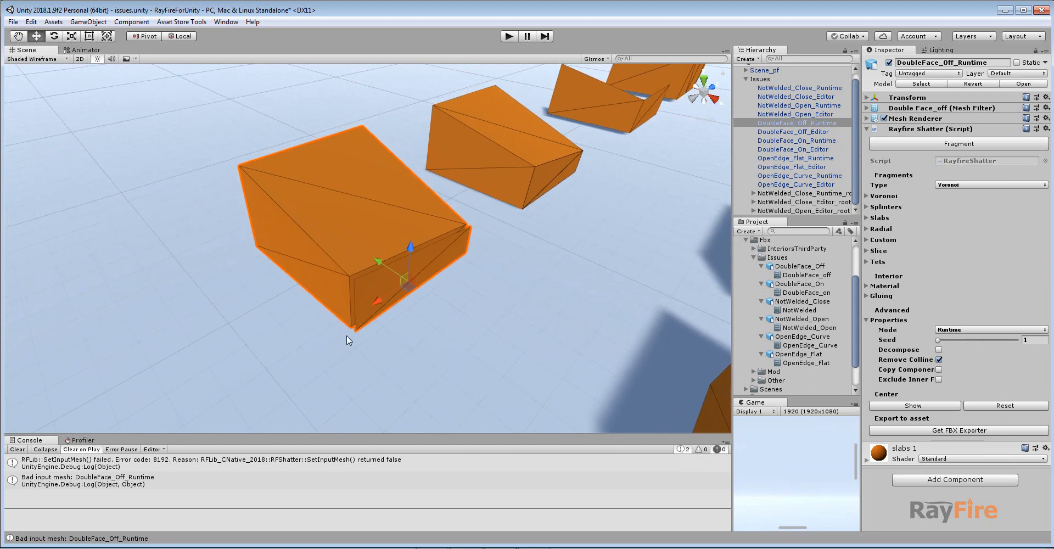
pyautogui.scroll(4, 360, 312)
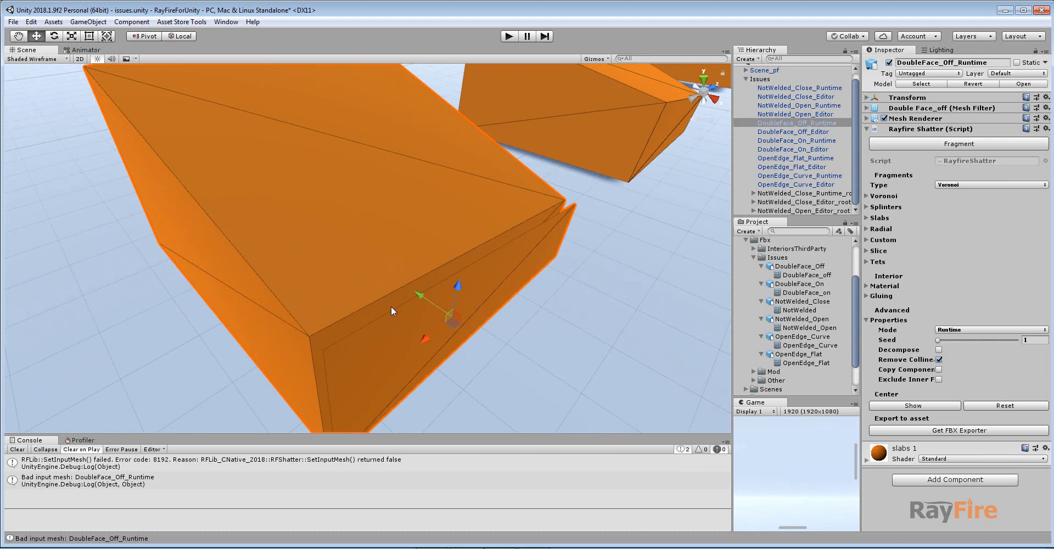
pyautogui.scroll(-2, 395, 307)
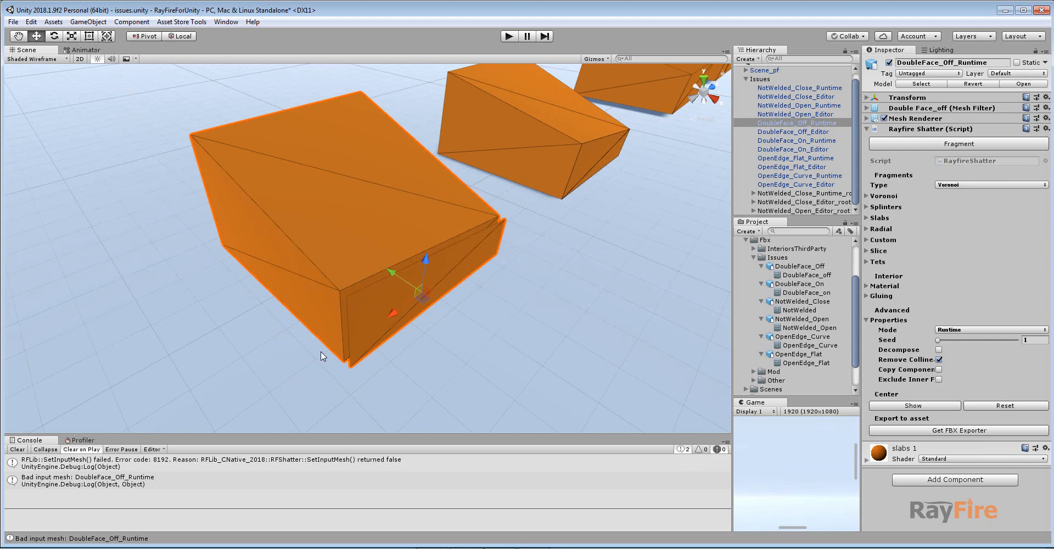
pyautogui.keyDown('alt'); pyautogui.moveTo(381, 319); pyautogui.dragTo(337, 279); pyautogui.keyUp('alt')
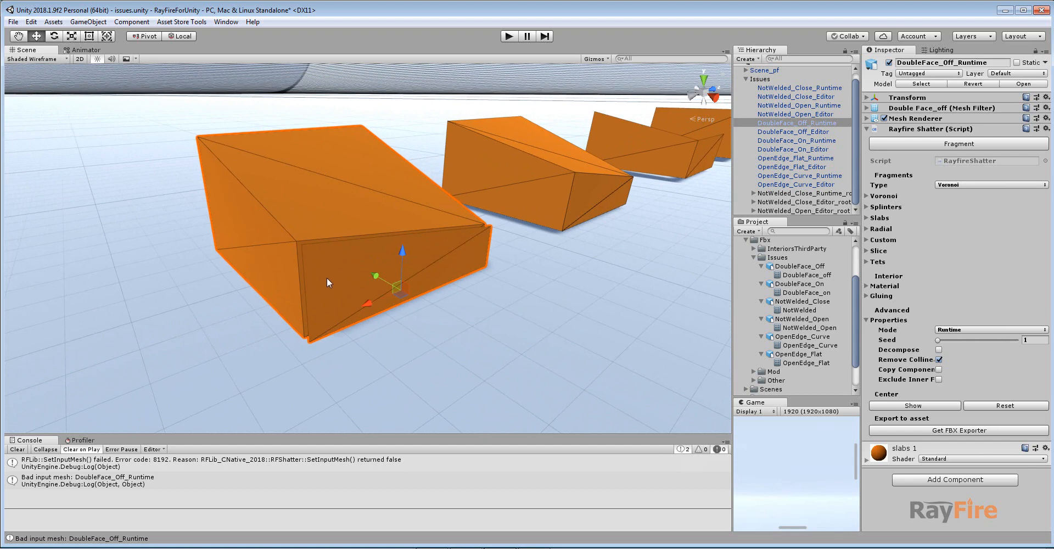
pyautogui.moveTo(327, 283); pyautogui.dragTo(335, 299, button='middle')
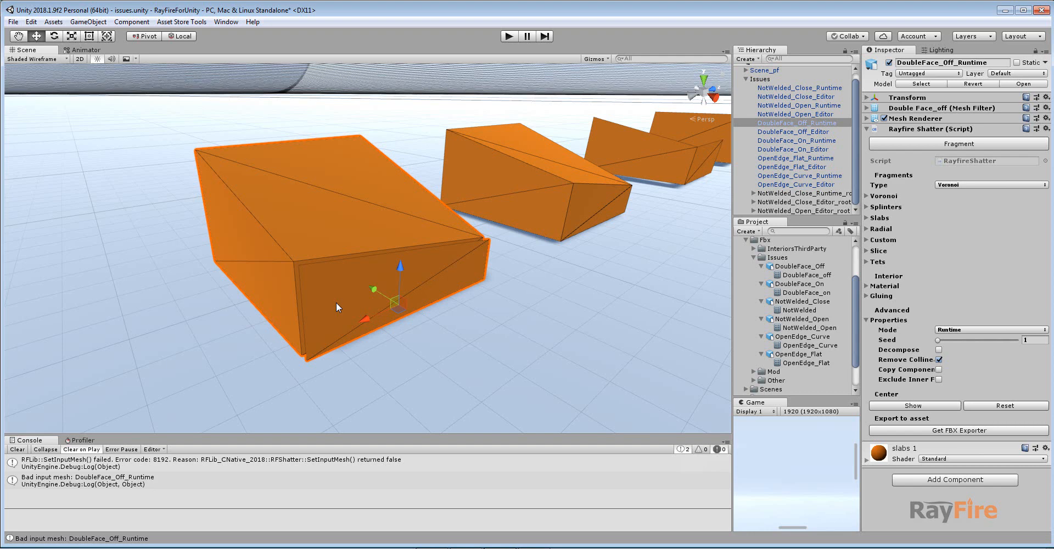
pyautogui.moveTo(336, 302); pyautogui.dragTo(321, 305, button='middle')
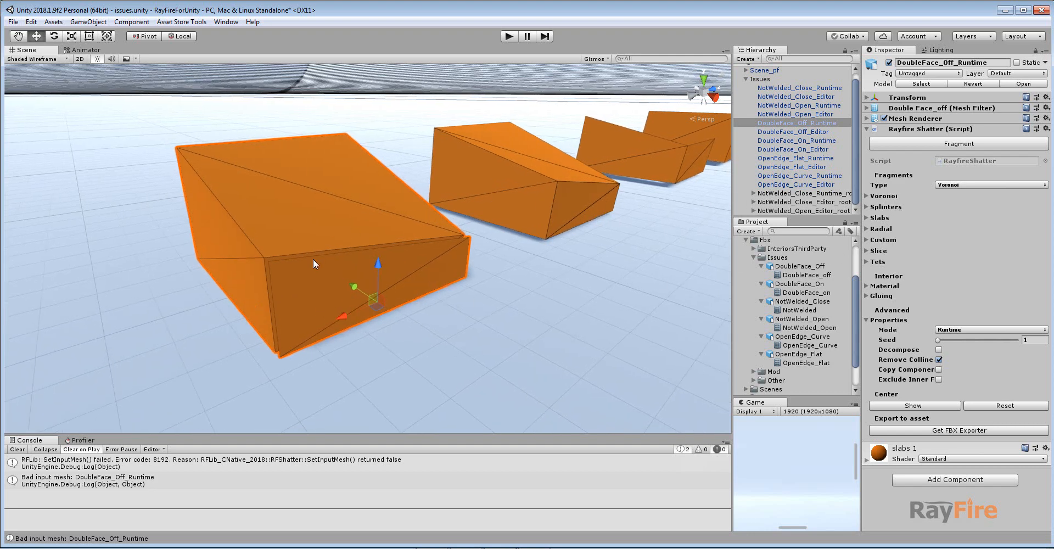
pyautogui.keyDown('alt'); pyautogui.moveTo(317, 283); pyautogui.dragTo(331, 290); pyautogui.keyUp('alt')
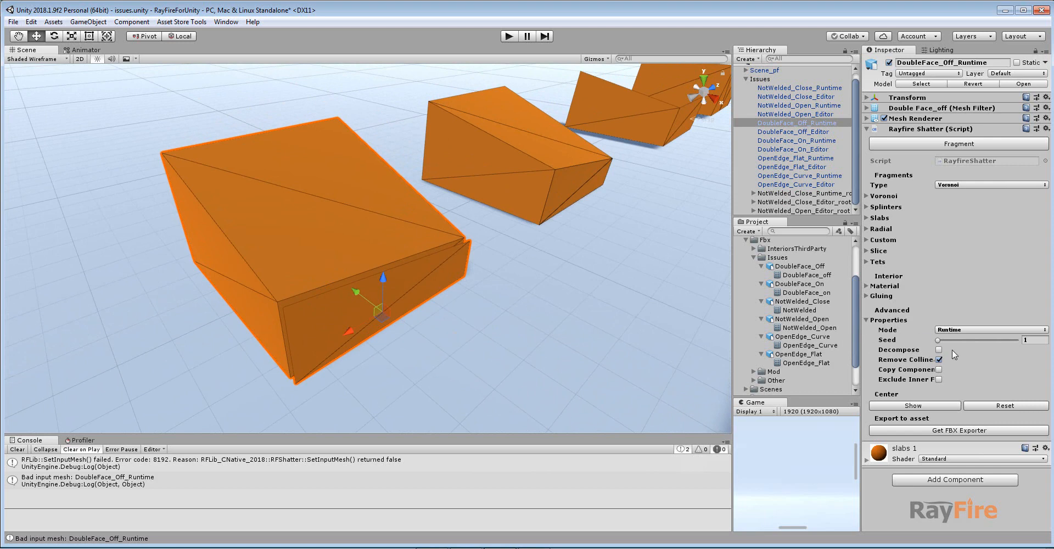
pyautogui.moveTo(348, 308); pyautogui.dragTo(347, 279, button='middle')
pyautogui.scroll(-3, 347, 278)
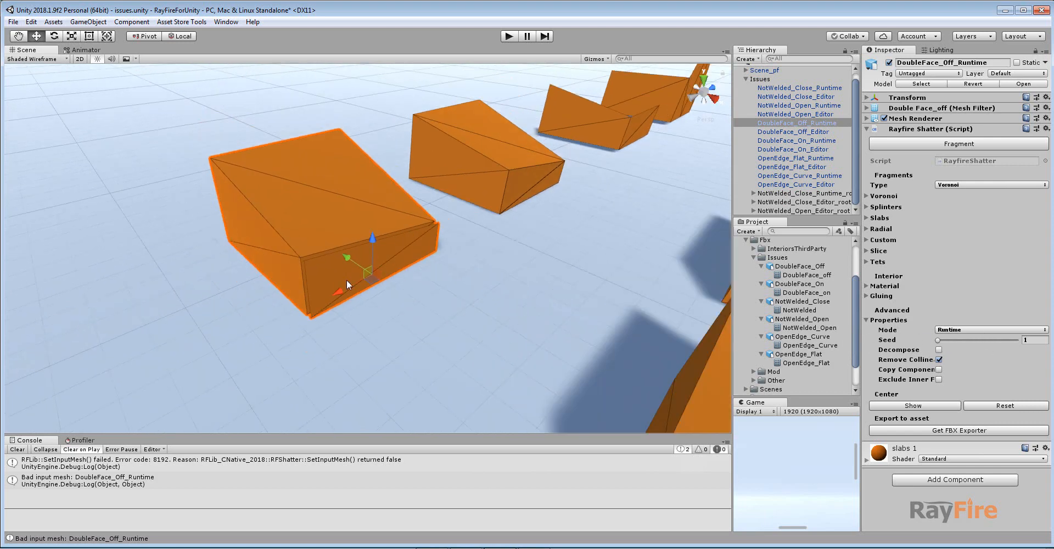
pyautogui.scroll(3, 339, 278)
pyautogui.keyDown('alt'); pyautogui.moveTo(273, 273); pyautogui.dragTo(283, 267); pyautogui.keyUp('alt')
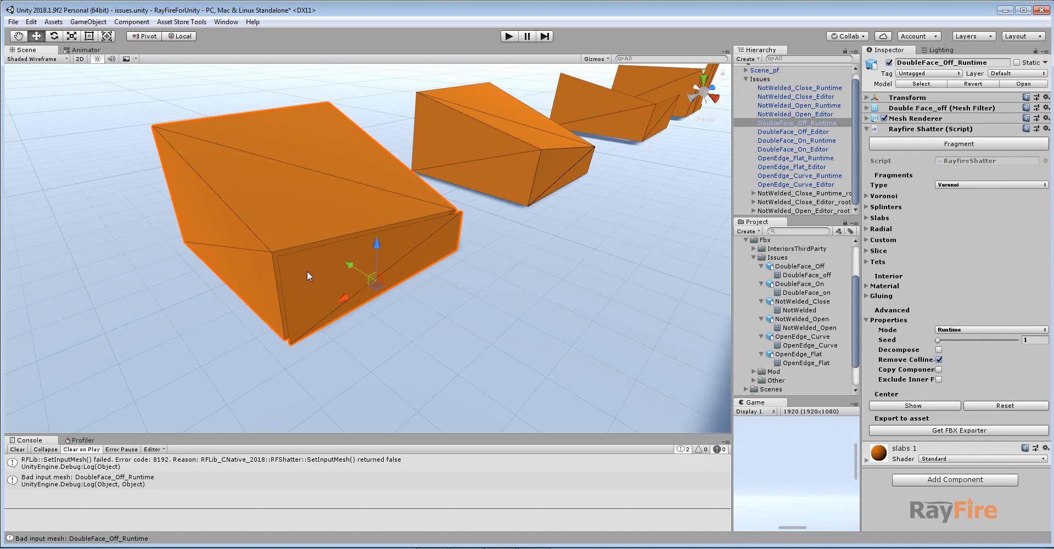
pyautogui.scroll(-5, 307, 271)
pyautogui.moveTo(367, 299); pyautogui.dragTo(261, 267, button='middle')
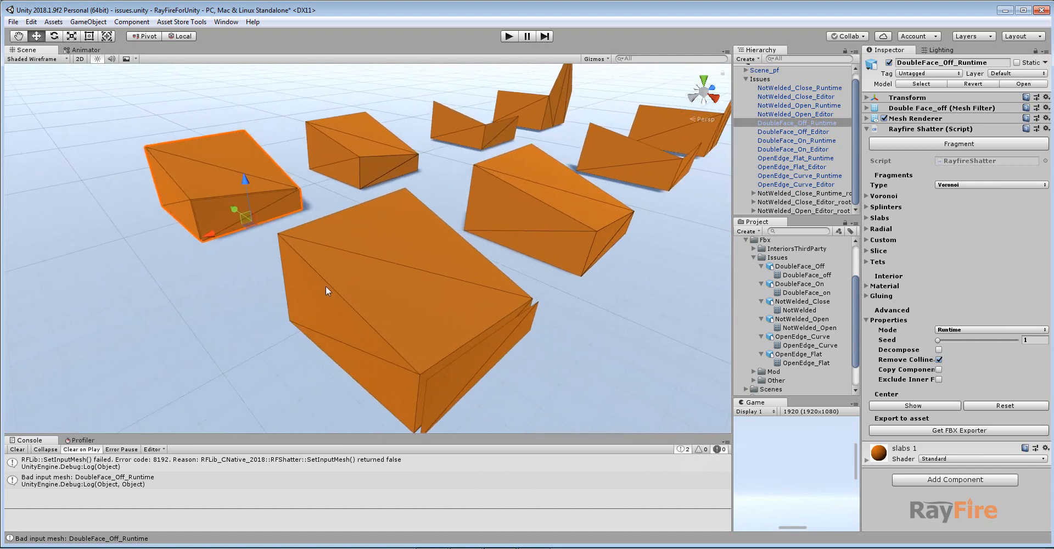
# Select the DoubleFace_Off_Editor box and fragment it.
pyautogui.click(380, 291)
pyautogui.moveTo(442, 324); pyautogui.dragTo(432, 308, button='middle')
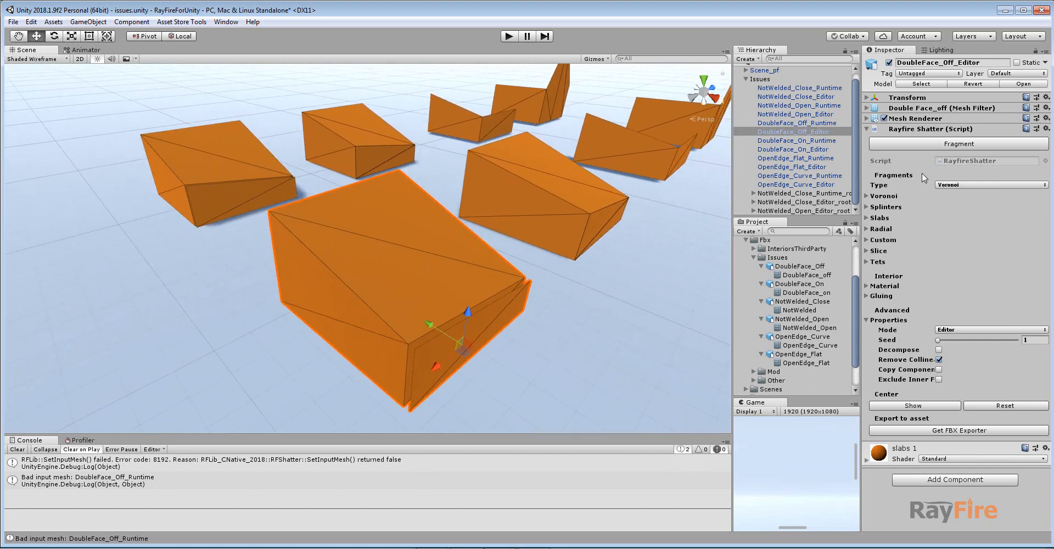
pyautogui.click(922, 145)
# Raise the Scale Preview slider to spread the DoubleFace_Off_Editor fragments apart.
pyautogui.scroll(3, 491, 291)
pyautogui.moveTo(486, 299); pyautogui.dragTo(530, 225, button='middle')
pyautogui.moveTo(964, 196)
pyautogui.mouseDown()
pyautogui.moveTo(904, 199)
pyautogui.moveTo(951, 198)
pyautogui.mouseUp()
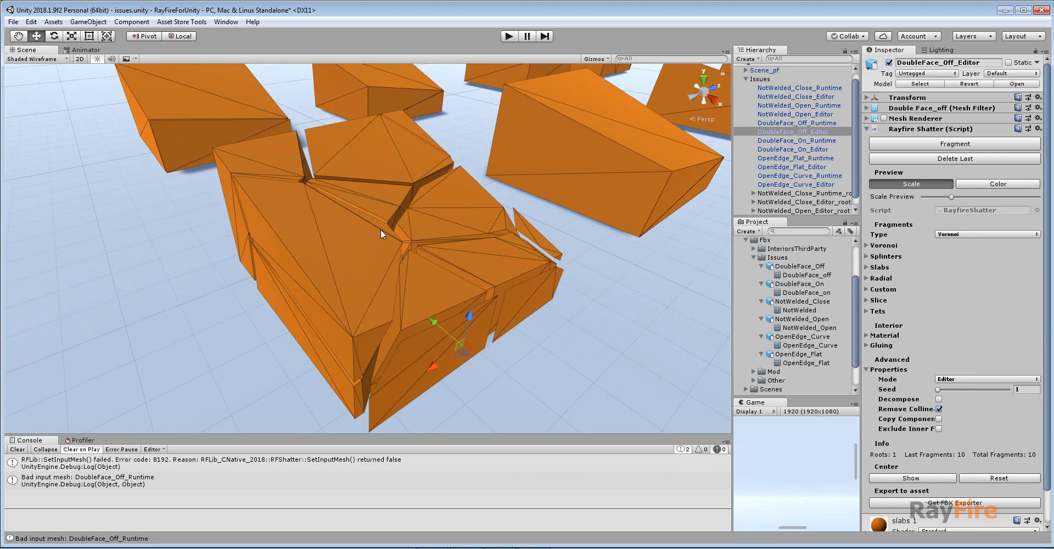
pyautogui.moveTo(380, 229)
pyautogui.keyDown('alt'); pyautogui.mouseDown()
pyautogui.moveTo(395, 263)
pyautogui.moveTo(384, 242)
pyautogui.mouseUp(); pyautogui.keyUp('alt')
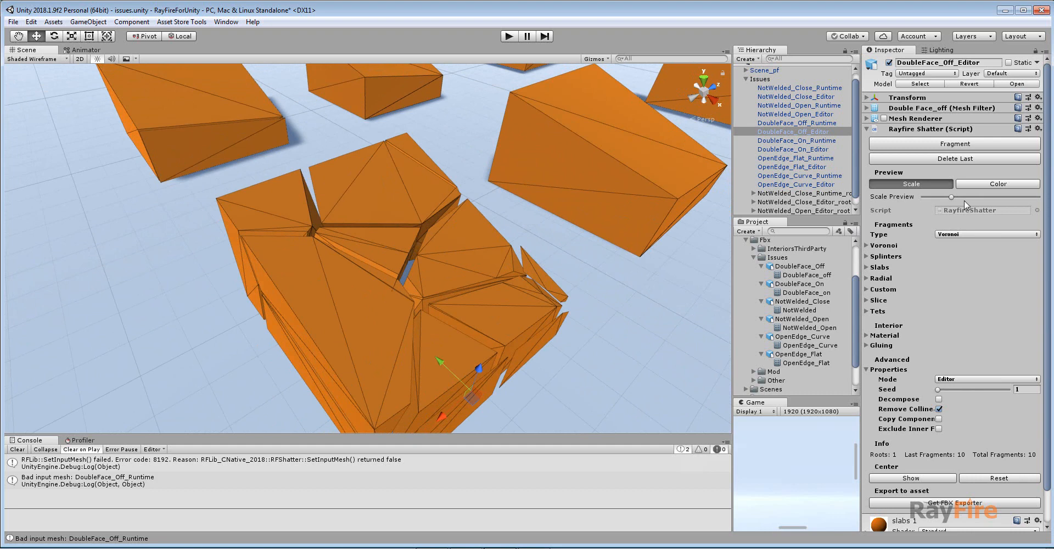
pyautogui.moveTo(952, 197); pyautogui.dragTo(997, 200)
# Inspect the spread-apart fragments up close and lower the Scale Preview again.
pyautogui.moveTo(404, 299); pyautogui.dragTo(387, 220, button='middle')
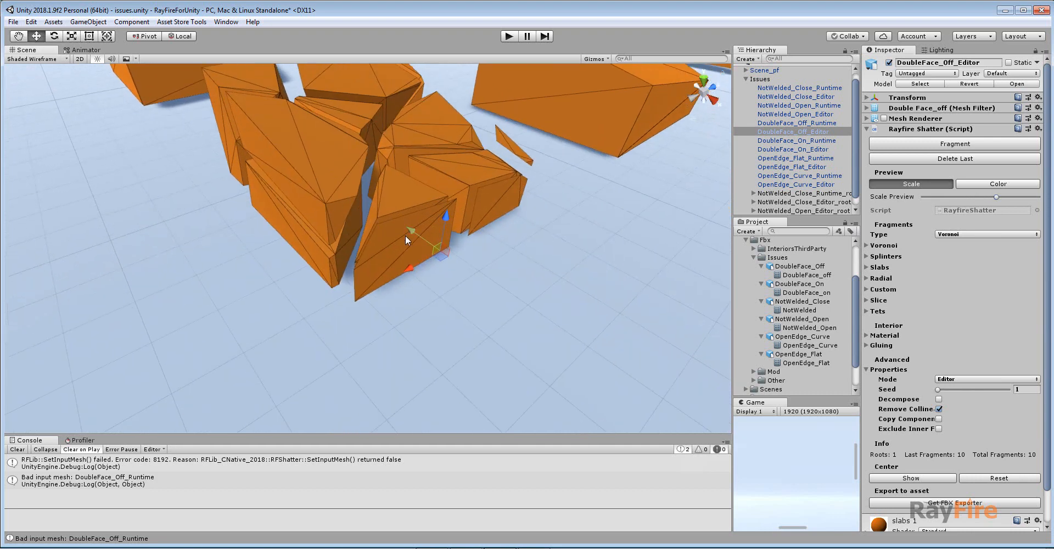
pyautogui.scroll(3, 405, 236)
pyautogui.keyDown('alt'); pyautogui.moveTo(407, 239); pyautogui.dragTo(528, 215); pyautogui.keyUp('alt')
pyautogui.moveTo(528, 215); pyautogui.dragTo(493, 208, button='middle')
pyautogui.keyDown('alt'); pyautogui.moveTo(493, 209); pyautogui.dragTo(476, 231); pyautogui.keyUp('alt')
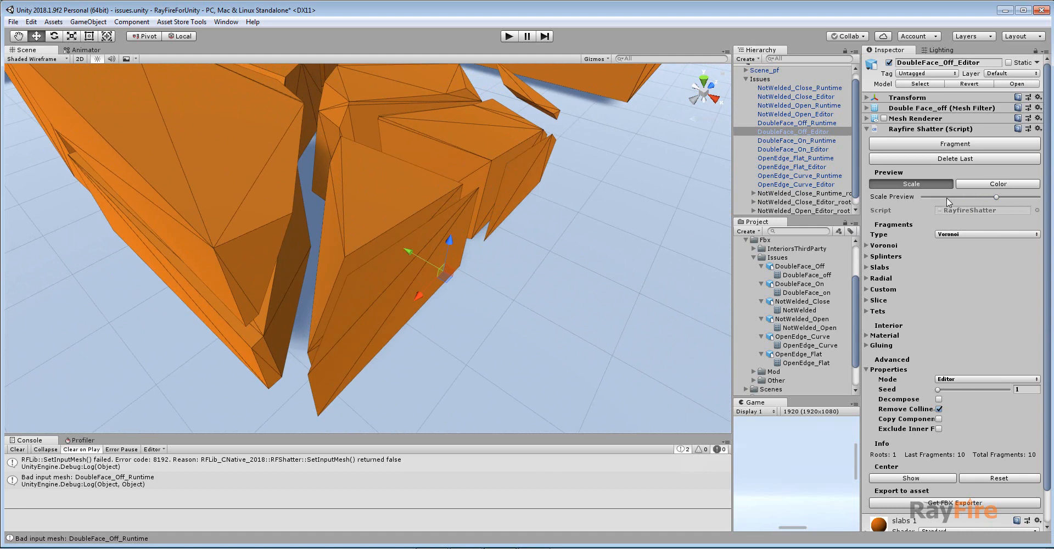
pyautogui.moveTo(996, 196)
pyautogui.mouseDown()
pyautogui.moveTo(1020, 193)
pyautogui.moveTo(923, 199)
pyautogui.moveTo(953, 199)
pyautogui.mouseUp()
# Examine the fragmented DoubleFace_Off_Editor box from several angles.
pyautogui.scroll(-5, 466, 220)
pyautogui.moveTo(442, 212); pyautogui.dragTo(450, 271, button='middle')
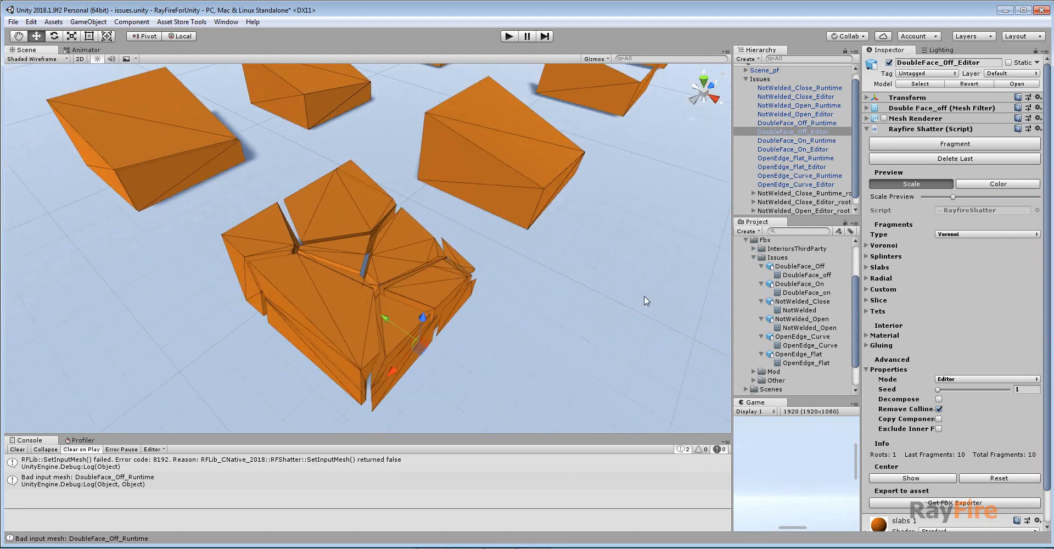
pyautogui.moveTo(420, 239); pyautogui.dragTo(369, 306, button='middle')
pyautogui.moveTo(320, 354); pyautogui.dragTo(321, 297, button='middle')
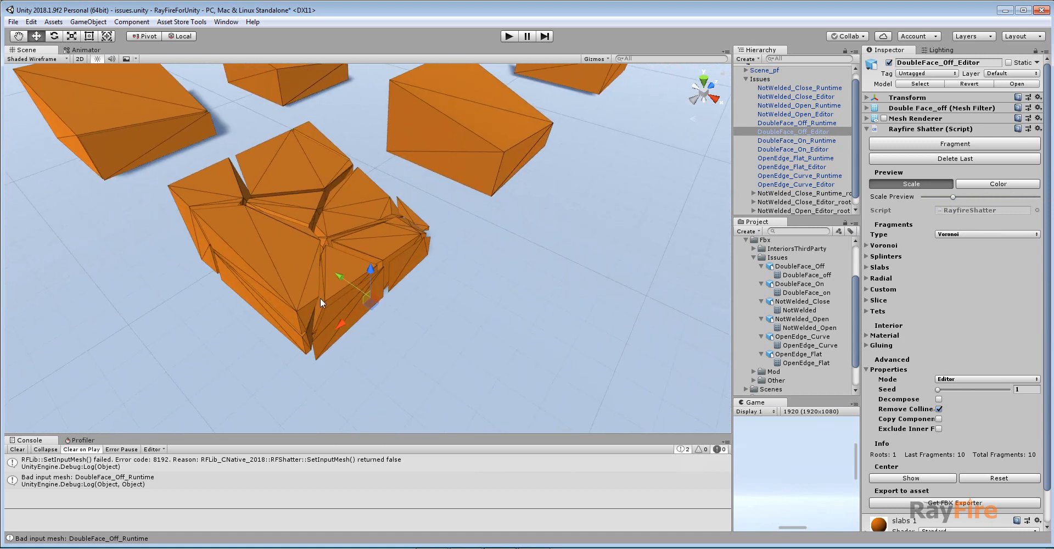
pyautogui.scroll(3, 373, 295)
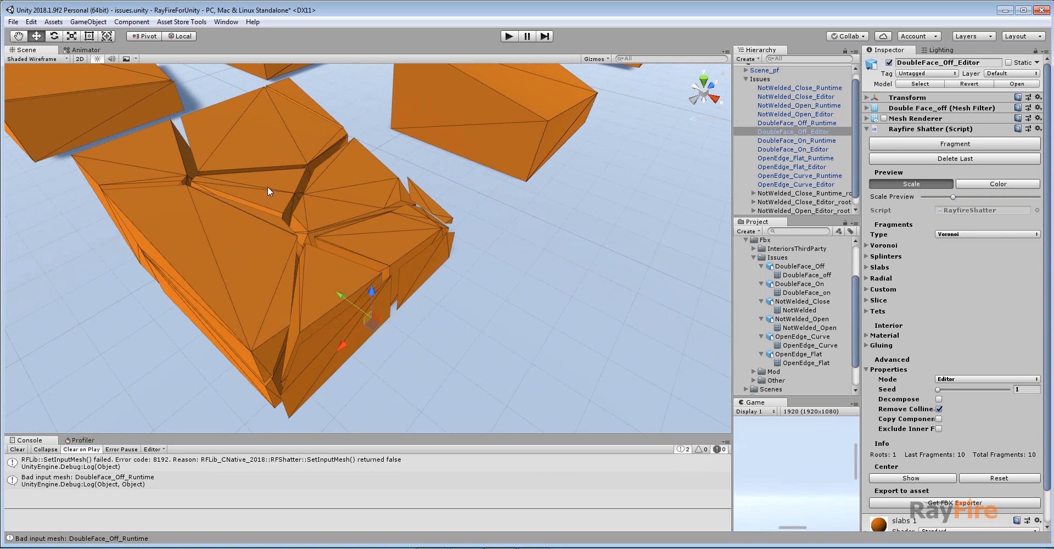
pyautogui.moveTo(247, 197); pyautogui.dragTo(263, 198, button='middle')
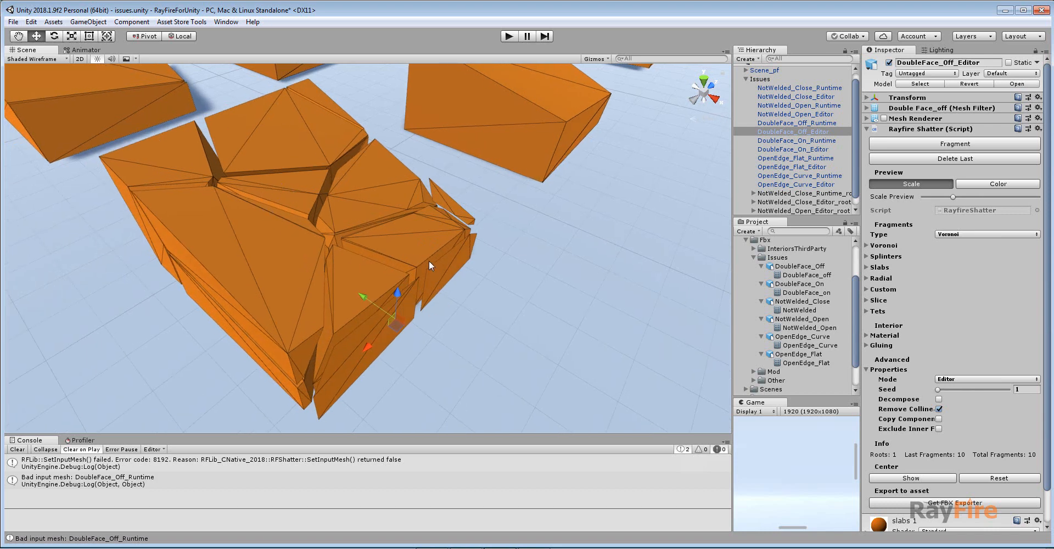
pyautogui.moveTo(427, 297); pyautogui.dragTo(430, 242, button='middle')
pyautogui.scroll(3, 429, 243)
pyautogui.moveTo(324, 165); pyautogui.dragTo(329, 209, button='middle')
pyautogui.scroll(-10, 406, 247)
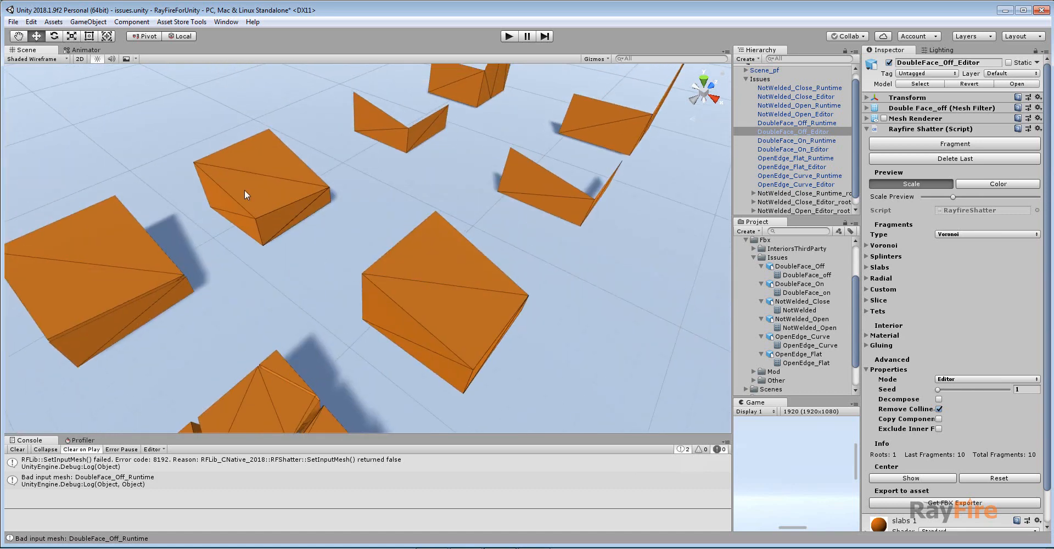
# Select and frame the DoubleFace_On_Runtime box, clear the console, and try to fragment it.
pyautogui.click(245, 189)
pyautogui.press('f')
pyautogui.scroll(5, 377, 302)
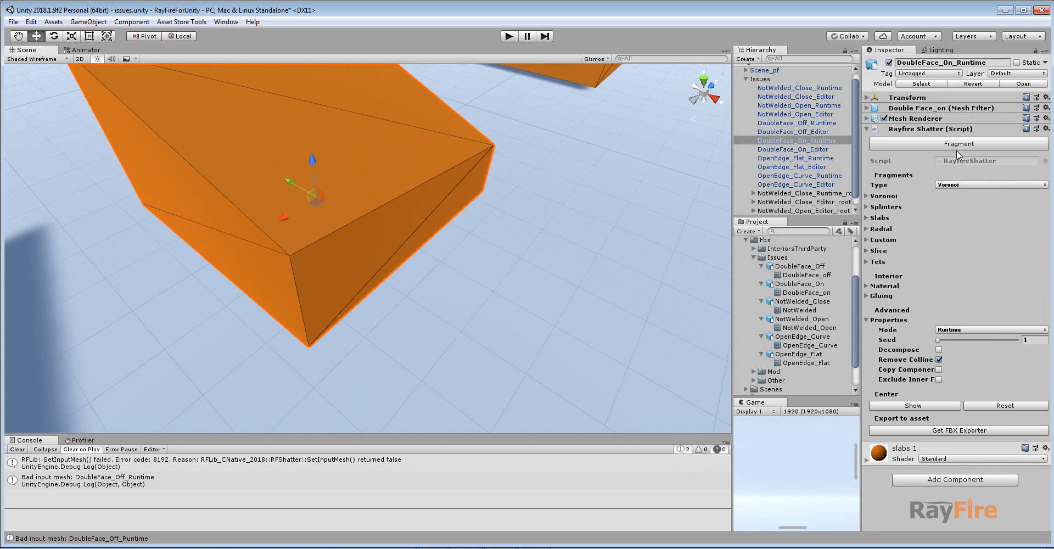
pyautogui.click(17, 449)
pyautogui.click(933, 144)
# Select the DoubleFace_On_Editor box and view it up close.
pyautogui.scroll(-5, 354, 294)
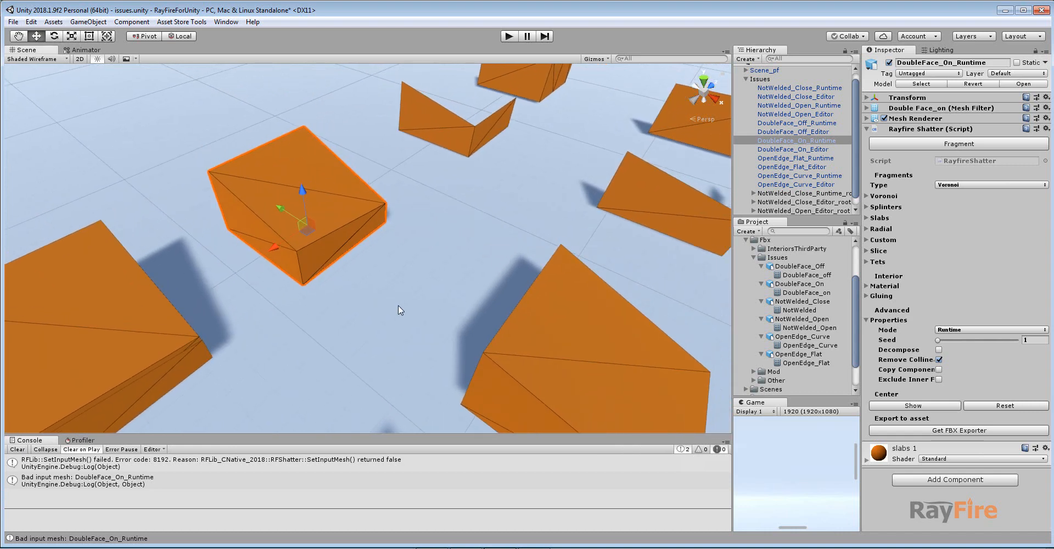
pyautogui.scroll(5, 261, 239)
pyautogui.click(328, 275)
pyautogui.moveTo(367, 300); pyautogui.dragTo(354, 285, button='middle')
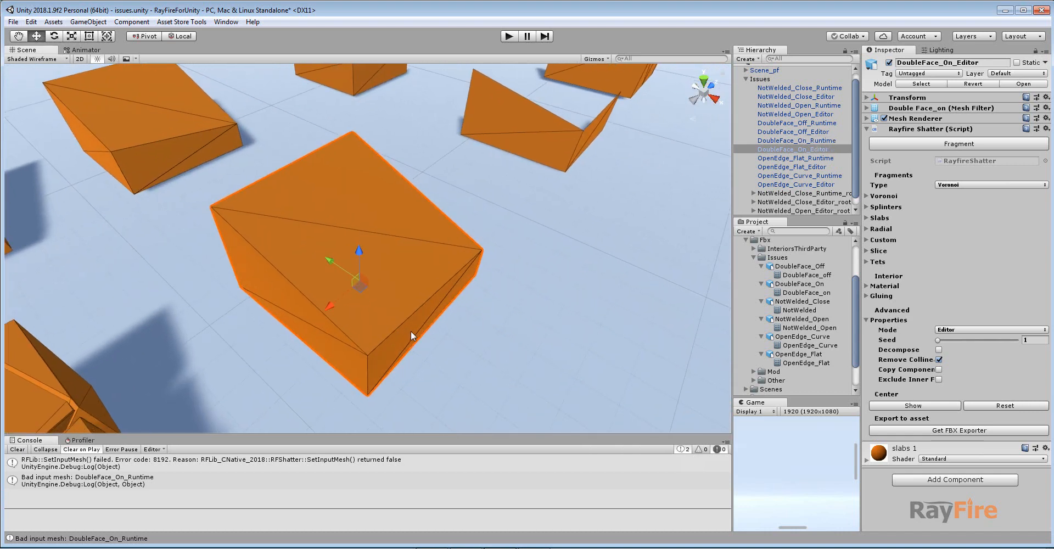
pyautogui.keyDown('alt'); pyautogui.moveTo(410, 331); pyautogui.dragTo(381, 299); pyautogui.keyUp('alt')
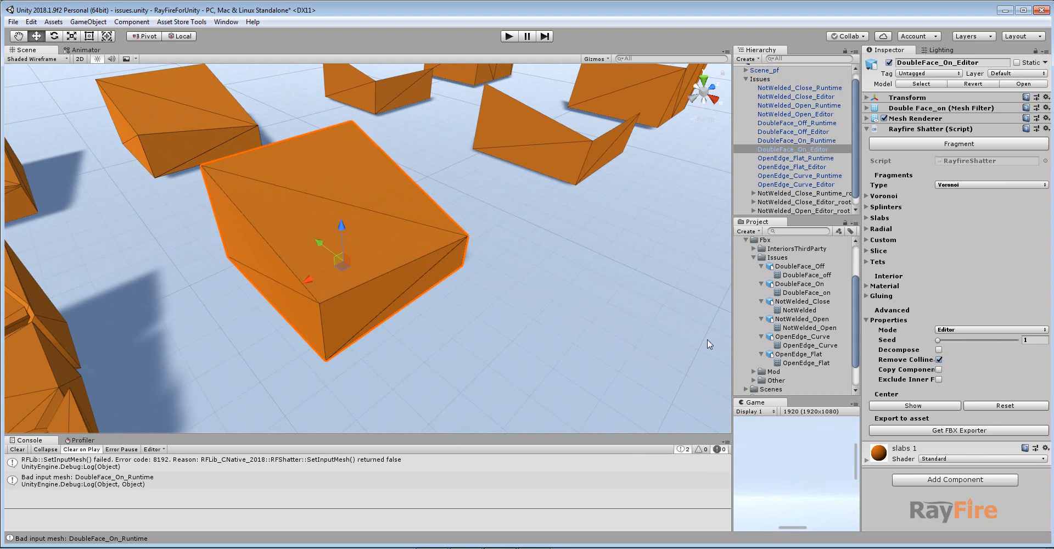
# Fragment the DoubleFace_On_Editor box and inspect its fragments up close from several angles.
pyautogui.click(960, 146)
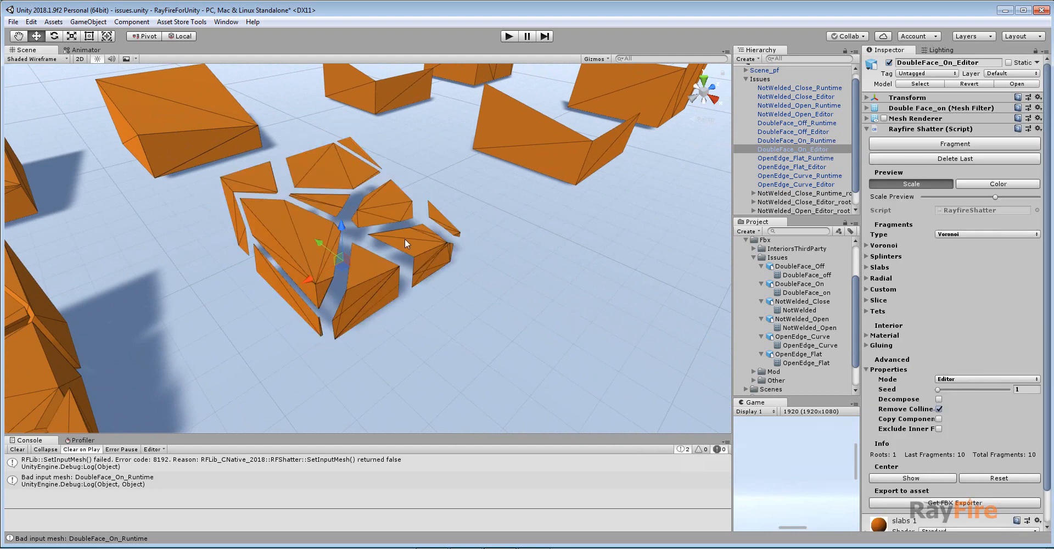
pyautogui.scroll(6, 412, 230)
pyautogui.scroll(-3, 428, 232)
pyautogui.moveTo(428, 232); pyautogui.dragTo(407, 234, button='middle')
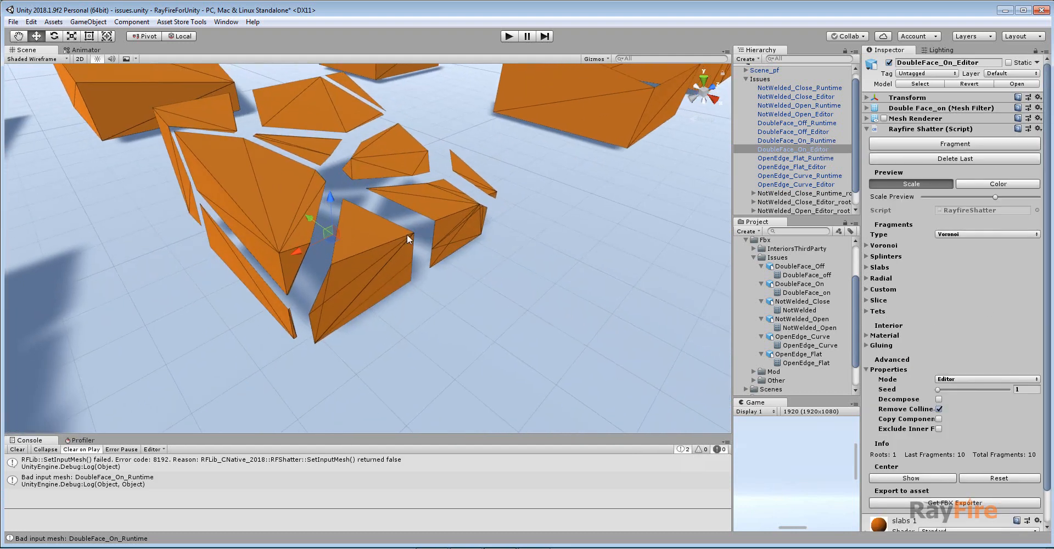
pyautogui.moveTo(376, 252)
pyautogui.keyDown('alt'); pyautogui.mouseDown()
pyautogui.moveTo(342, 273)
pyautogui.moveTo(362, 267)
pyautogui.moveTo(359, 254)
pyautogui.mouseUp(); pyautogui.keyUp('alt')
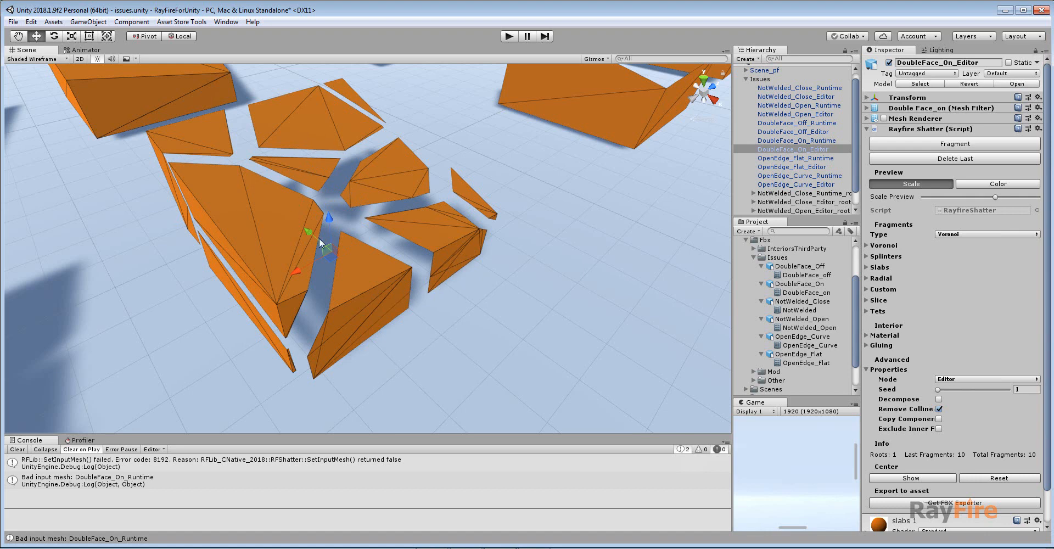
pyautogui.moveTo(381, 225); pyautogui.dragTo(373, 270, button='middle')
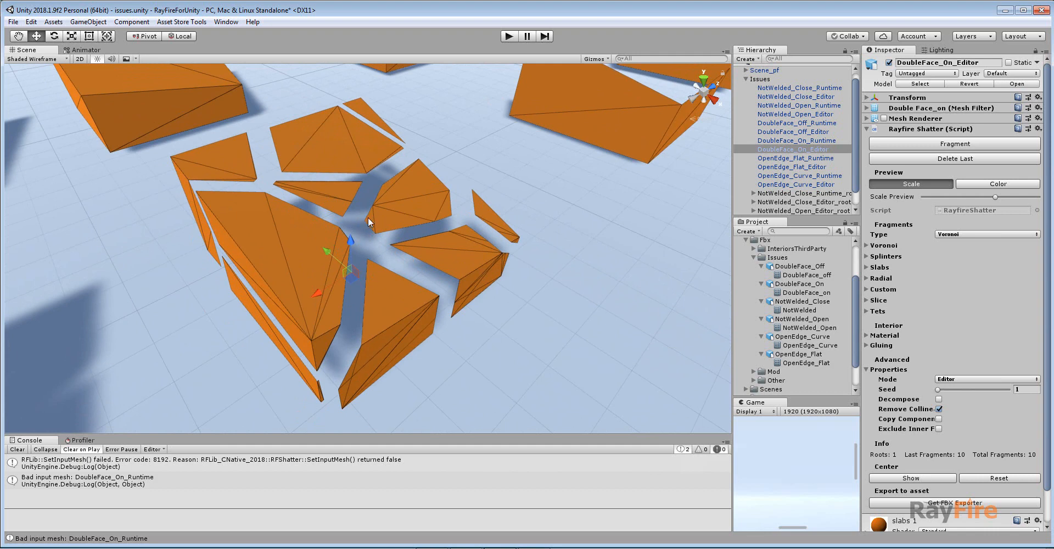
pyautogui.keyDown('alt'); pyautogui.moveTo(430, 208); pyautogui.dragTo(461, 240); pyautogui.keyUp('alt')
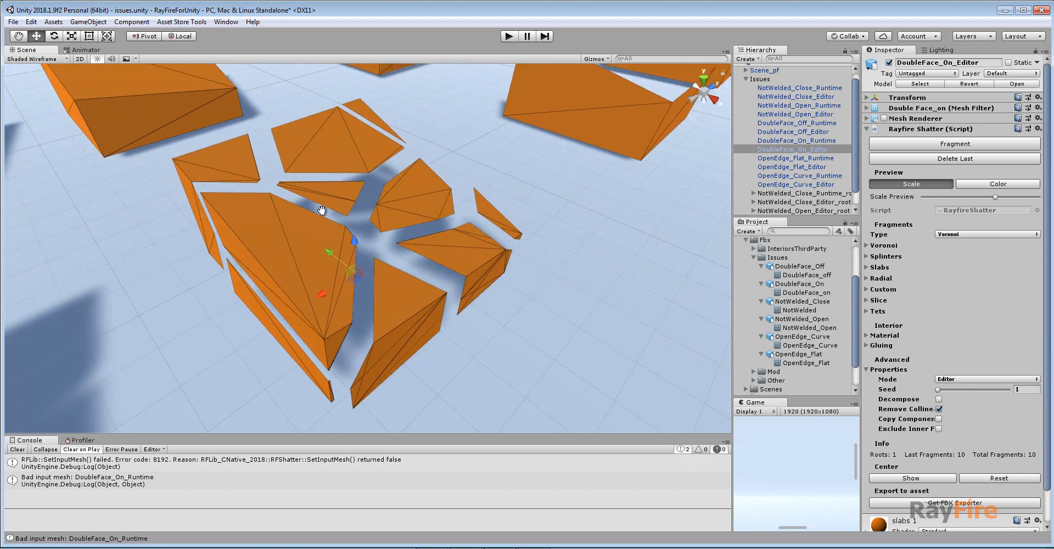
pyautogui.moveTo(323, 212); pyautogui.dragTo(414, 295, button='middle')
# Select the DoubleFace_On_Runtime box and examine it next to the editor fragments from several angles.
pyautogui.click(183, 112)
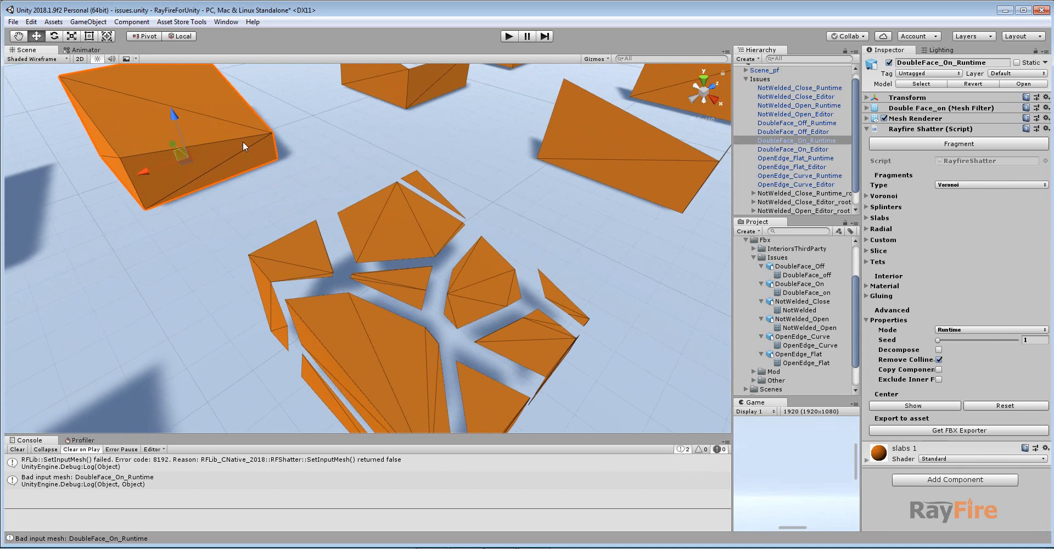
pyautogui.scroll(-2, 297, 179)
pyautogui.scroll(2, 465, 258)
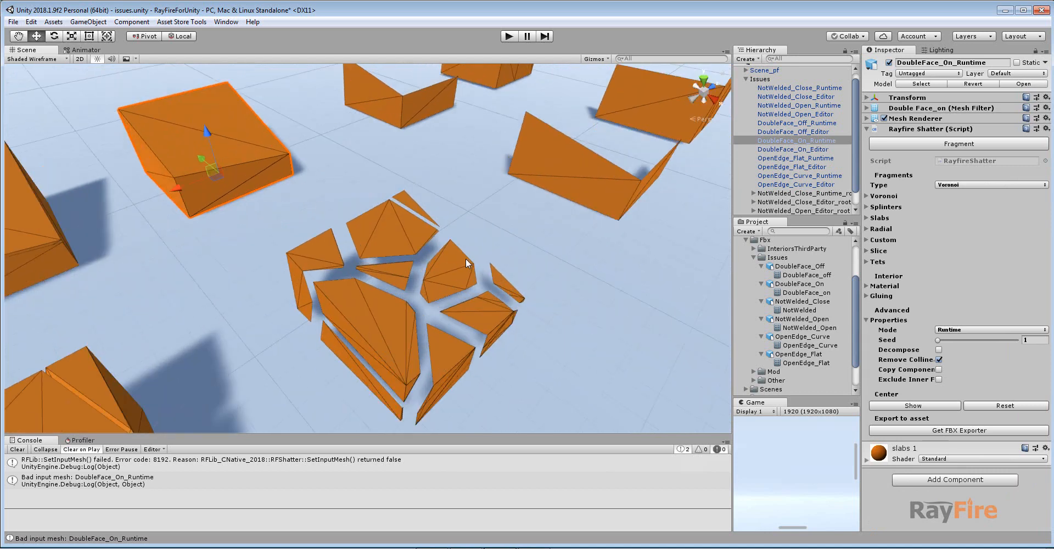
pyautogui.moveTo(464, 276); pyautogui.dragTo(394, 231, button='middle')
pyautogui.moveTo(300, 196); pyautogui.dragTo(307, 197, button='middle')
pyautogui.moveTo(163, 110); pyautogui.dragTo(205, 152, button='middle')
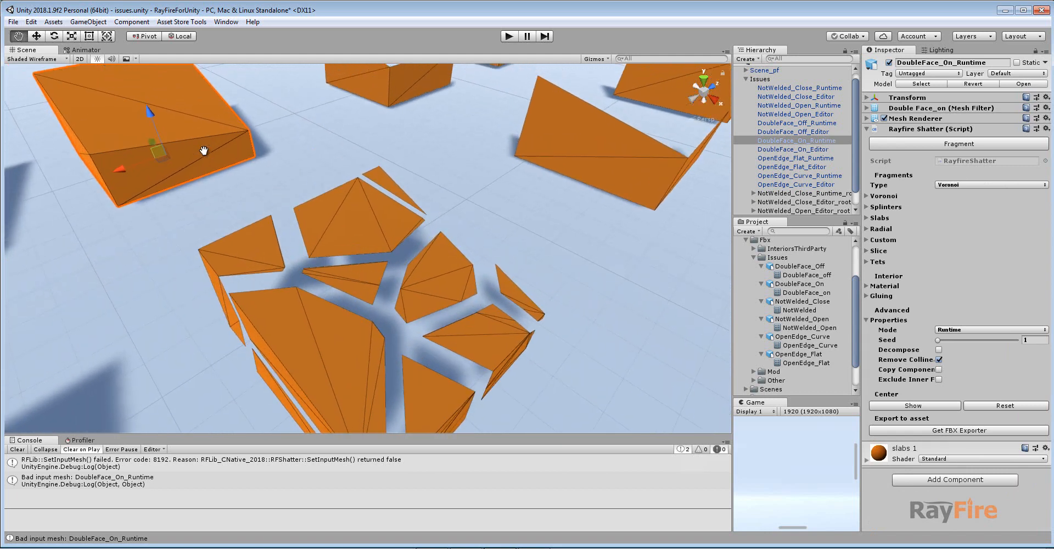
pyautogui.moveTo(425, 312); pyautogui.dragTo(383, 251, button='middle')
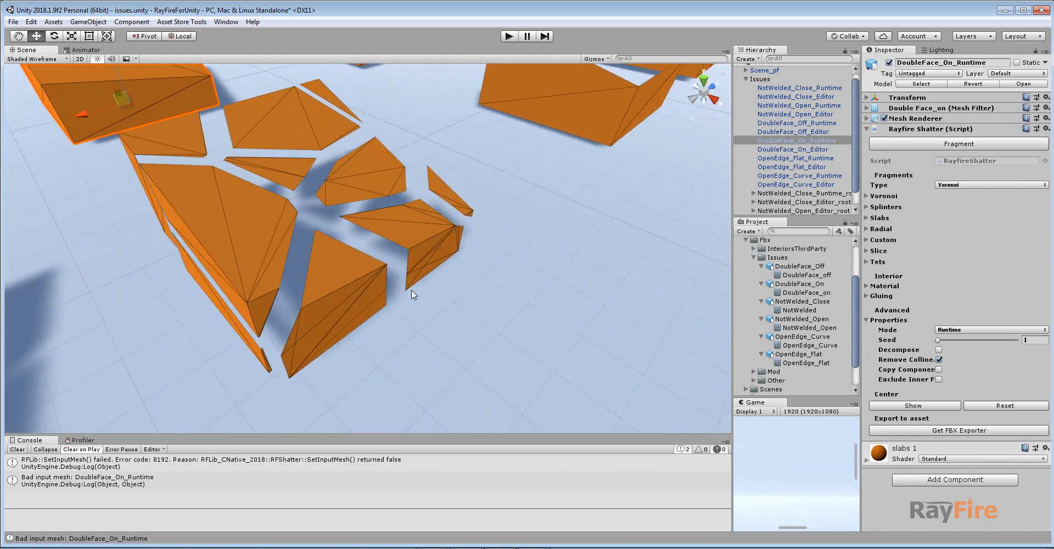
pyautogui.scroll(-5, 402, 222)
pyautogui.moveTo(494, 193); pyautogui.dragTo(474, 265, button='middle')
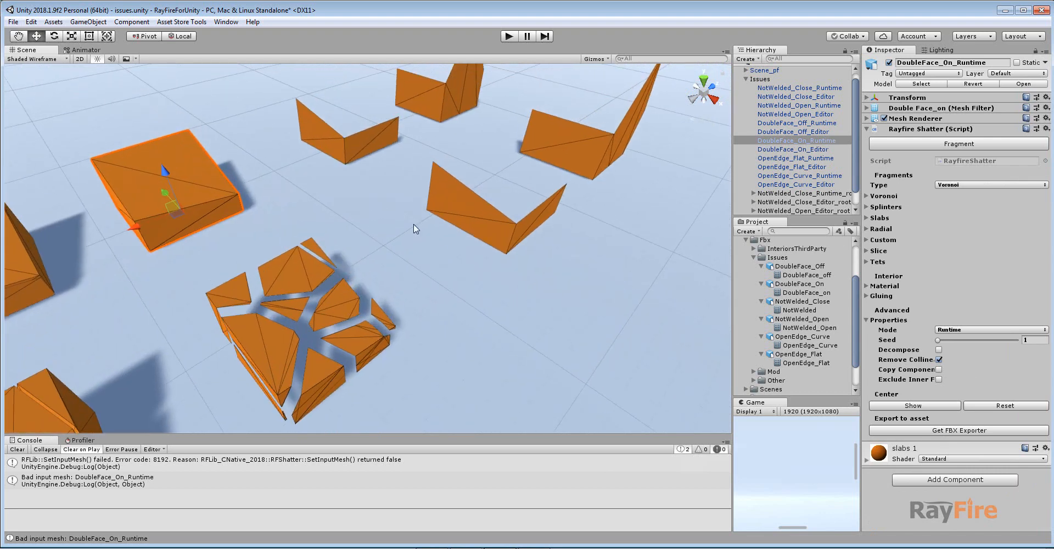
pyautogui.moveTo(398, 153); pyautogui.dragTo(379, 215, button='middle')
pyautogui.moveTo(295, 331); pyautogui.dragTo(344, 223, button='middle')
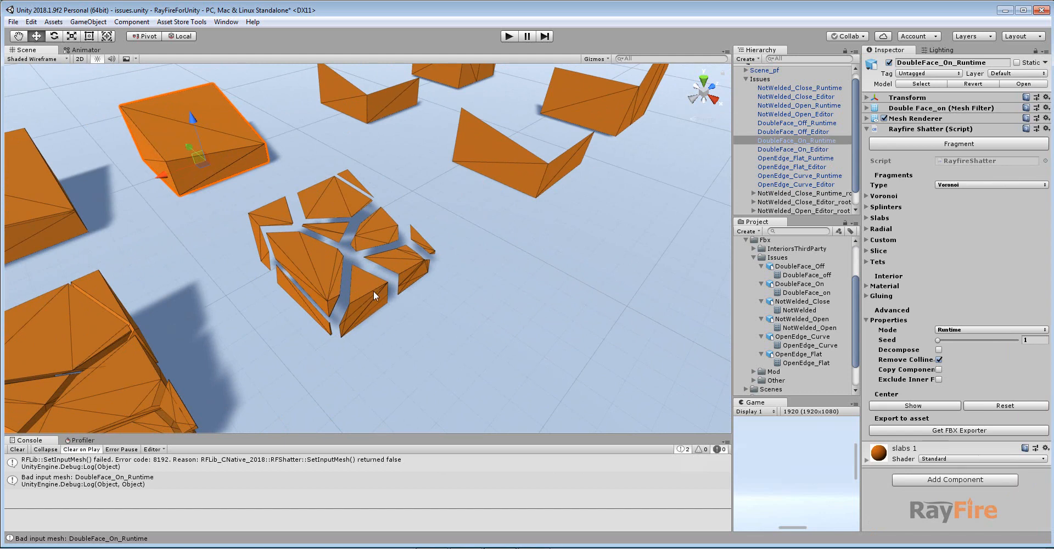
pyautogui.moveTo(366, 304); pyautogui.dragTo(348, 276, button='middle')
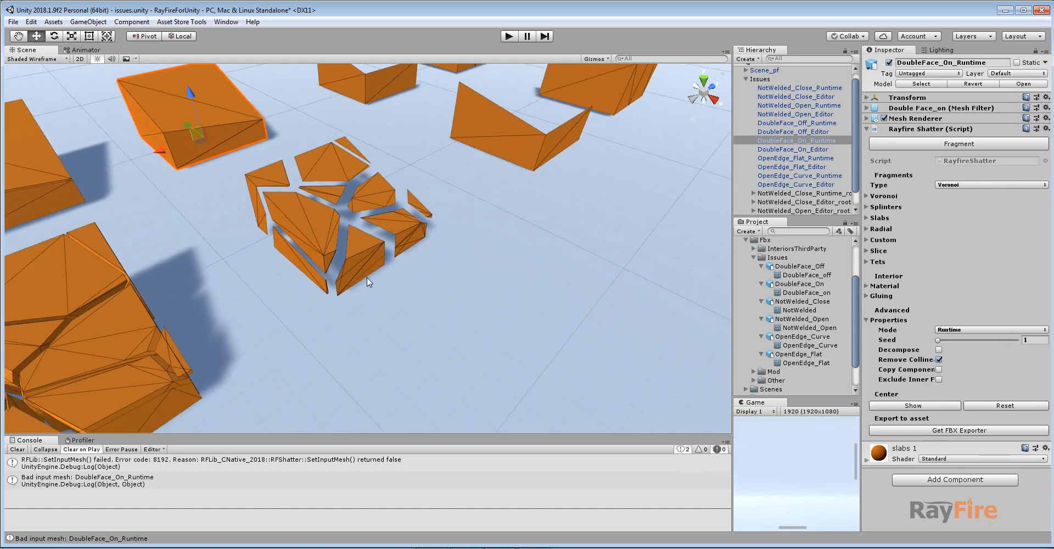
pyautogui.moveTo(336, 211); pyautogui.dragTo(314, 248, button='middle')
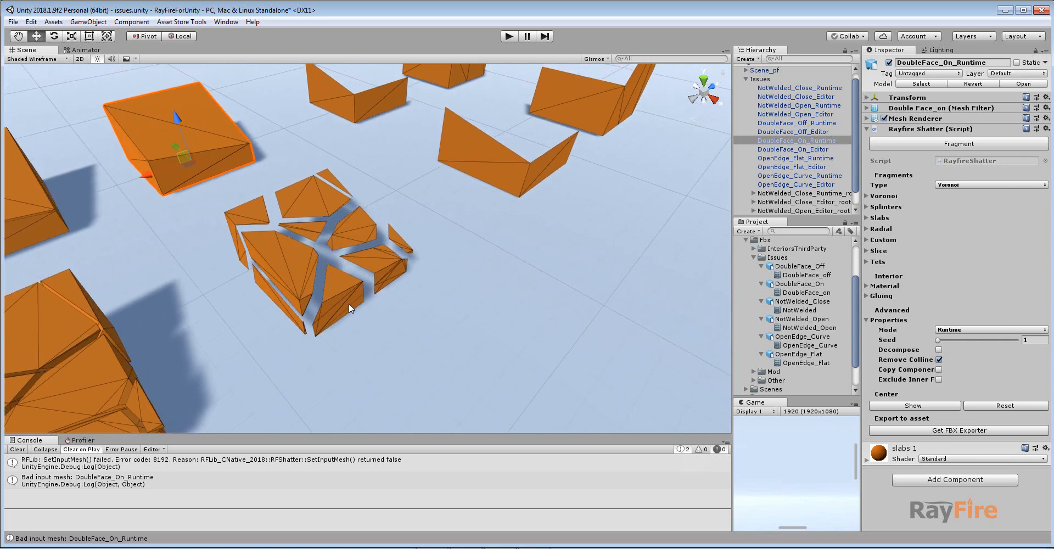
pyautogui.moveTo(353, 229); pyautogui.dragTo(358, 315, button='middle')
# Switch to 3ds Max, select the OpenEdge_Flat box, zoom to it and select its polygon element.
pyautogui.hotkey('alt', 'Tab')
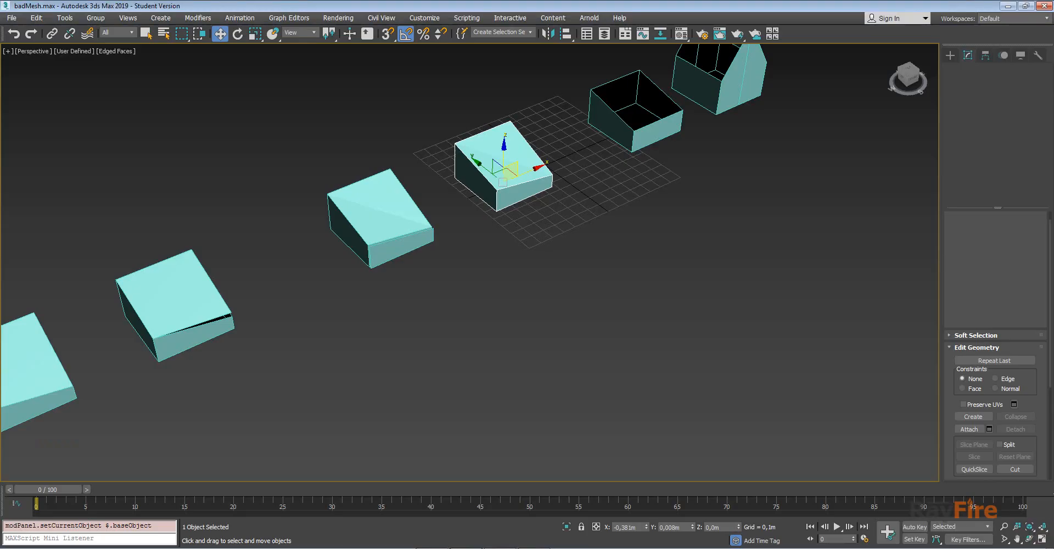
pyautogui.moveTo(586, 155); pyautogui.dragTo(535, 217, button='middle')
pyautogui.click(582, 196)
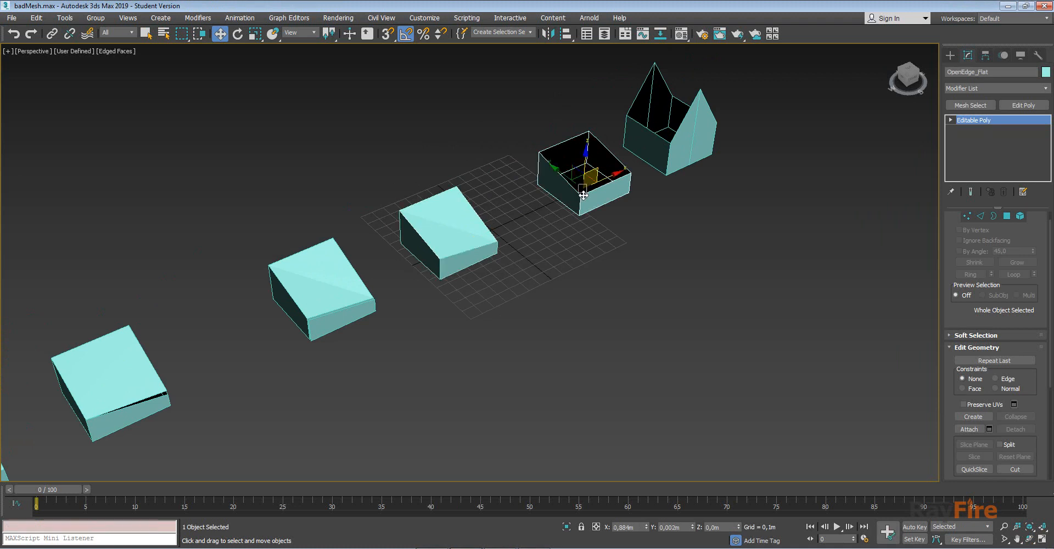
pyautogui.press('z')
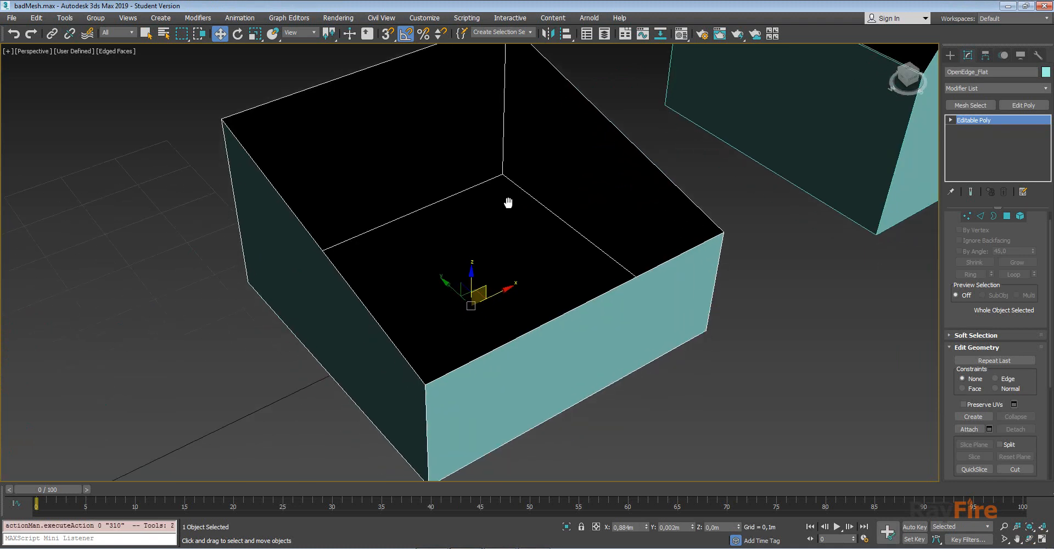
pyautogui.keyDown('alt'); pyautogui.moveTo(506, 205); pyautogui.dragTo(495, 217, button='middle'); pyautogui.keyUp('alt')
pyautogui.press('1')
pyautogui.moveTo(492, 345); pyautogui.dragTo(567, 284, button='middle')
pyautogui.click(1022, 216)
pyautogui.click(527, 289)
pyautogui.scroll(-5, 475, 214)
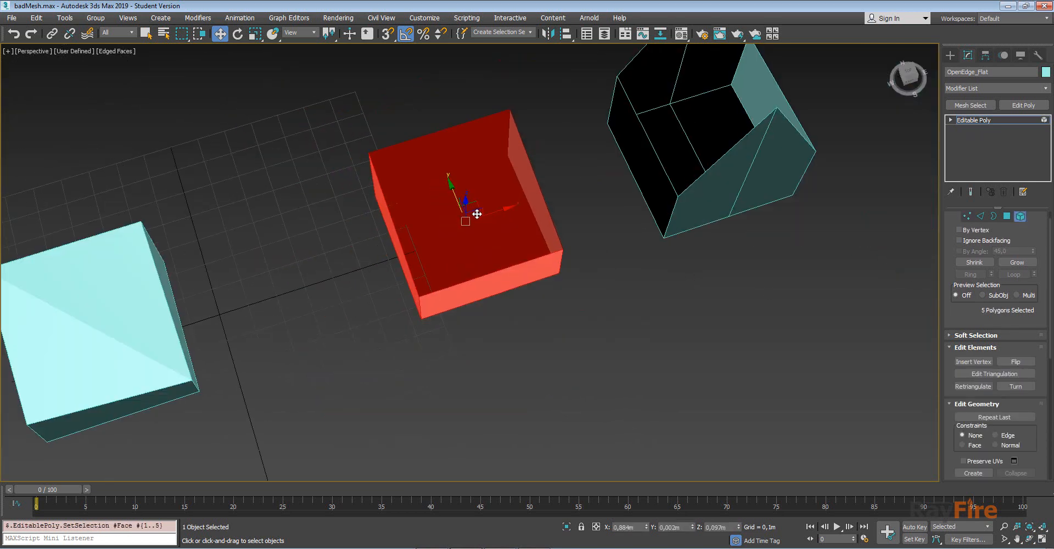
pyautogui.scroll(5, 475, 214)
pyautogui.keyDown('alt'); pyautogui.moveTo(490, 250); pyautogui.dragTo(498, 216, button='middle'); pyautogui.keyUp('alt')
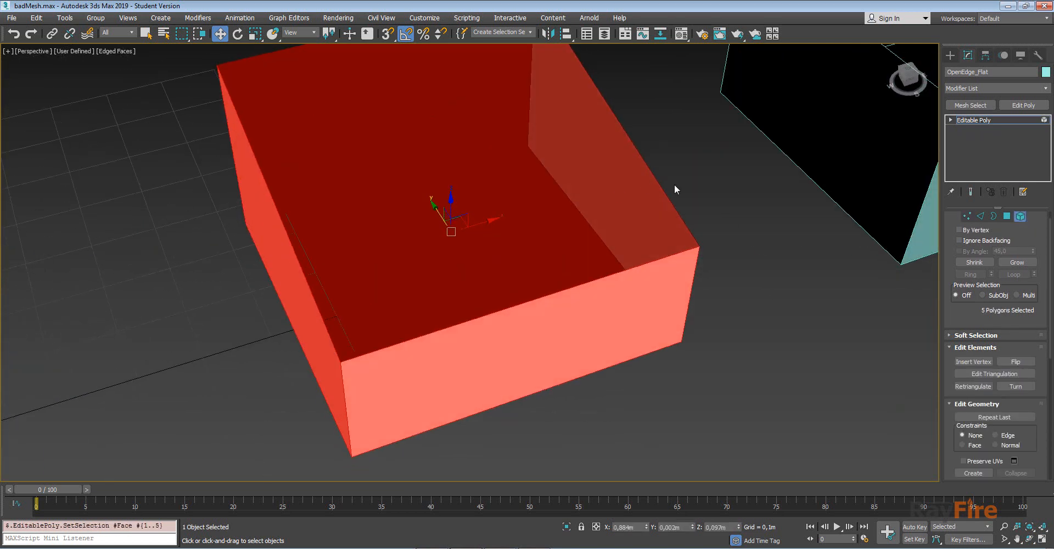
# Select the box's open top border edges, inspect them in wireframe and shaded views, and leave sub-object mode.
pyautogui.click(994, 216)
pyautogui.doubleClick(690, 221)
pyautogui.scroll(-8, 686, 223)
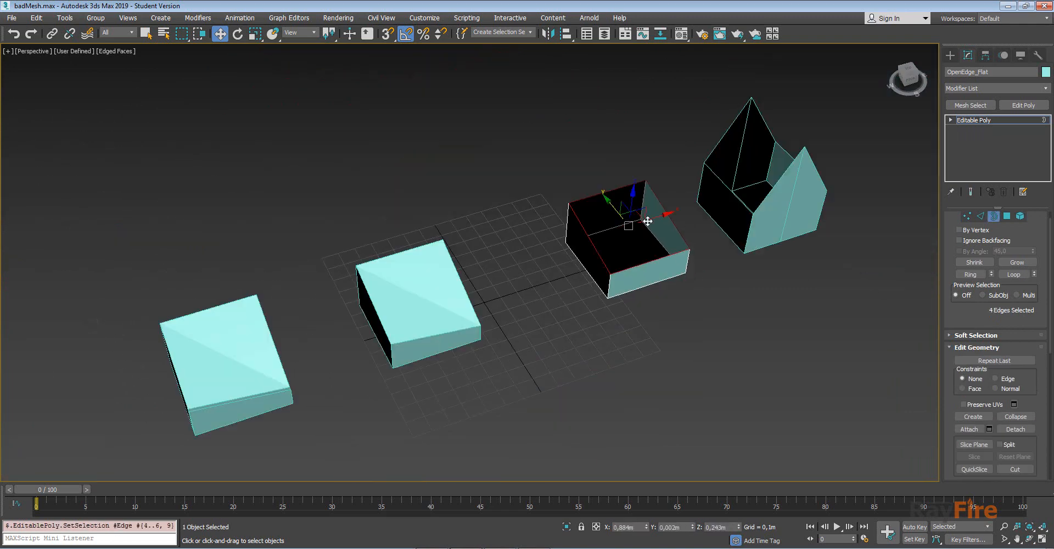
pyautogui.scroll(8, 661, 269)
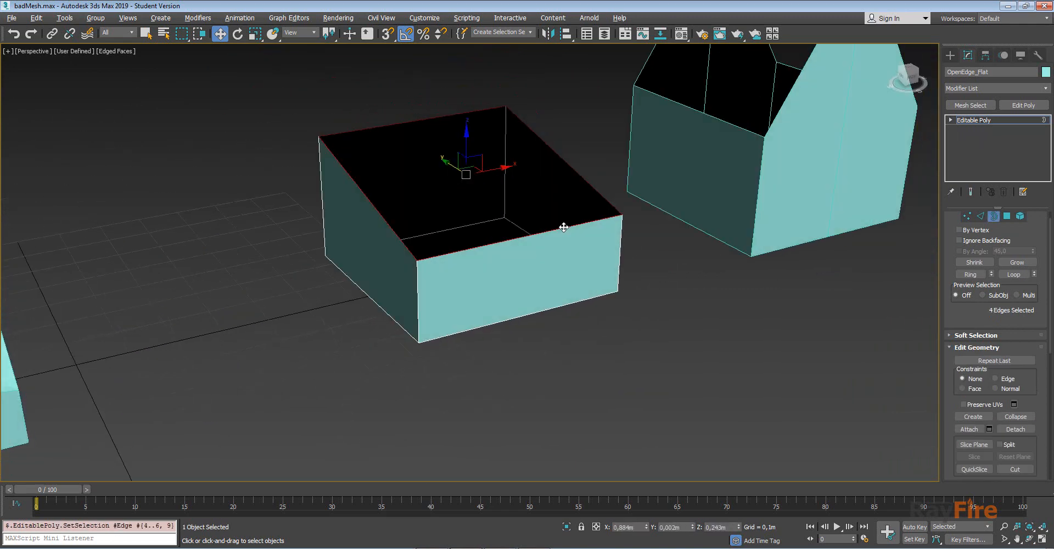
pyautogui.press('F3')
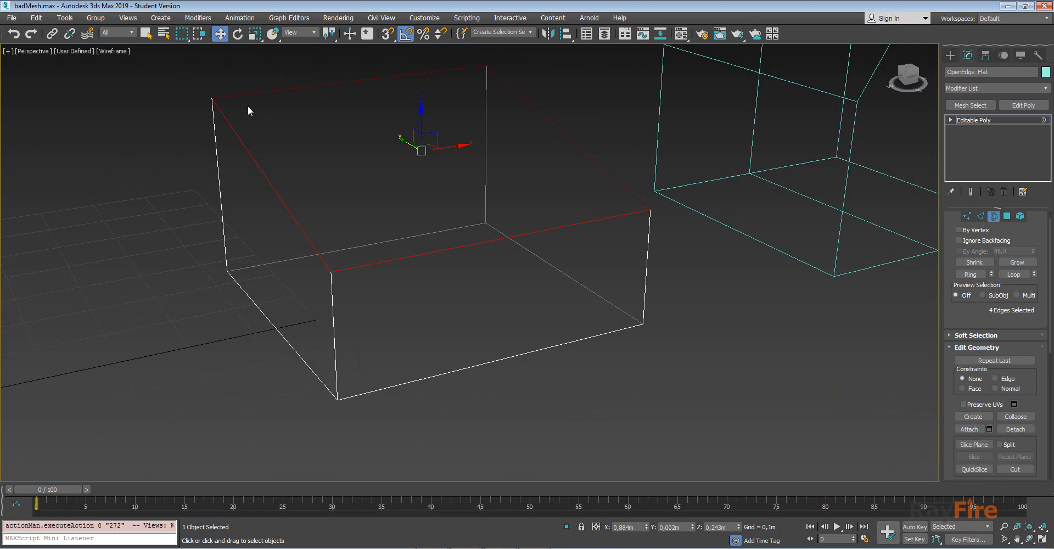
pyautogui.press('F3')
pyautogui.moveTo(631, 212)
pyautogui.keyDown('alt'); pyautogui.mouseDown(button='middle')
pyautogui.moveTo(511, 229)
pyautogui.moveTo(494, 270)
pyautogui.moveTo(384, 133)
pyautogui.mouseUp(button='middle'); pyautogui.keyUp('alt')
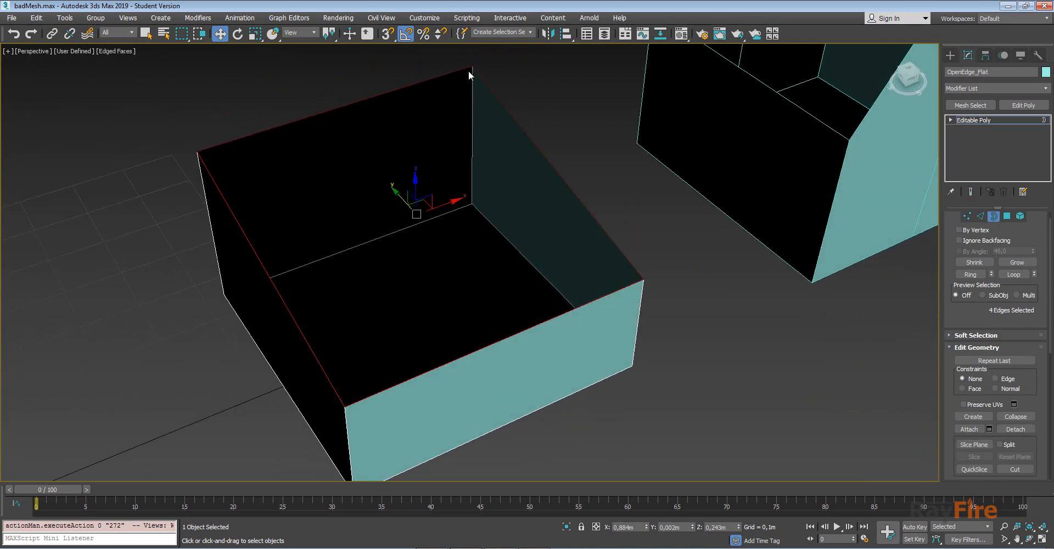
pyautogui.keyDown('alt'); pyautogui.moveTo(338, 298); pyautogui.dragTo(350, 274, button='middle'); pyautogui.keyUp('alt')
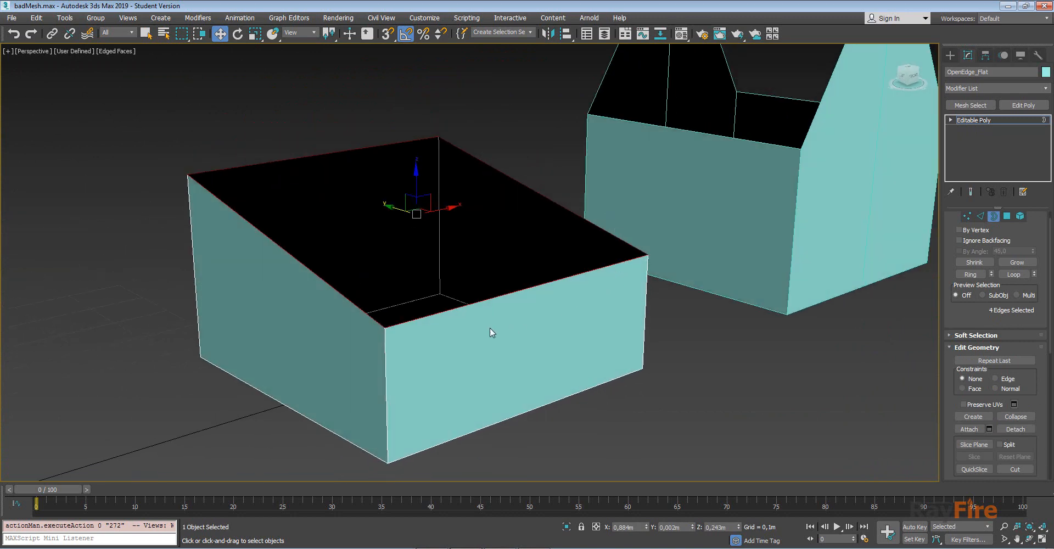
pyautogui.keyDown('alt'); pyautogui.moveTo(466, 258); pyautogui.dragTo(488, 243, button='middle'); pyautogui.keyUp('alt')
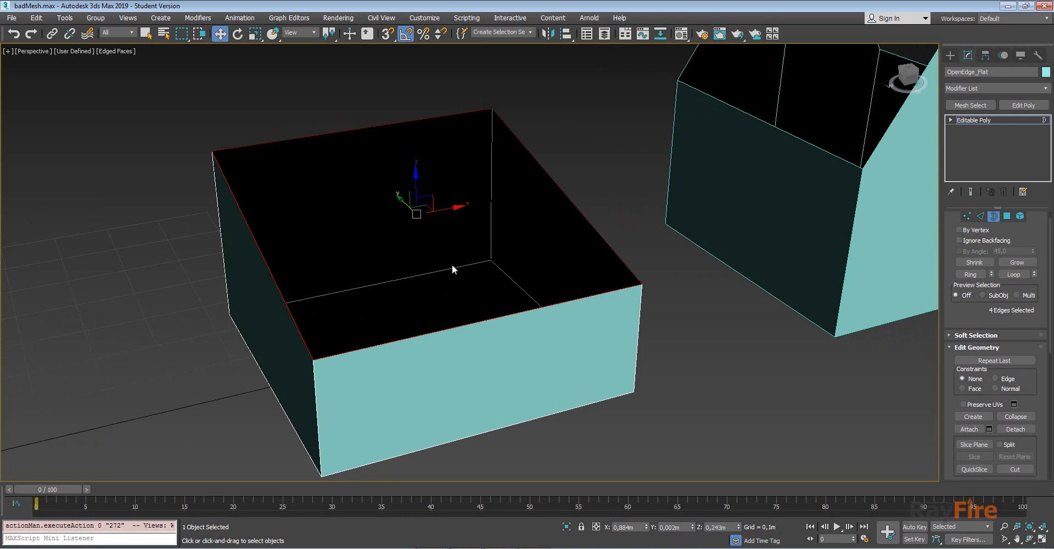
pyautogui.scroll(-3, 452, 264)
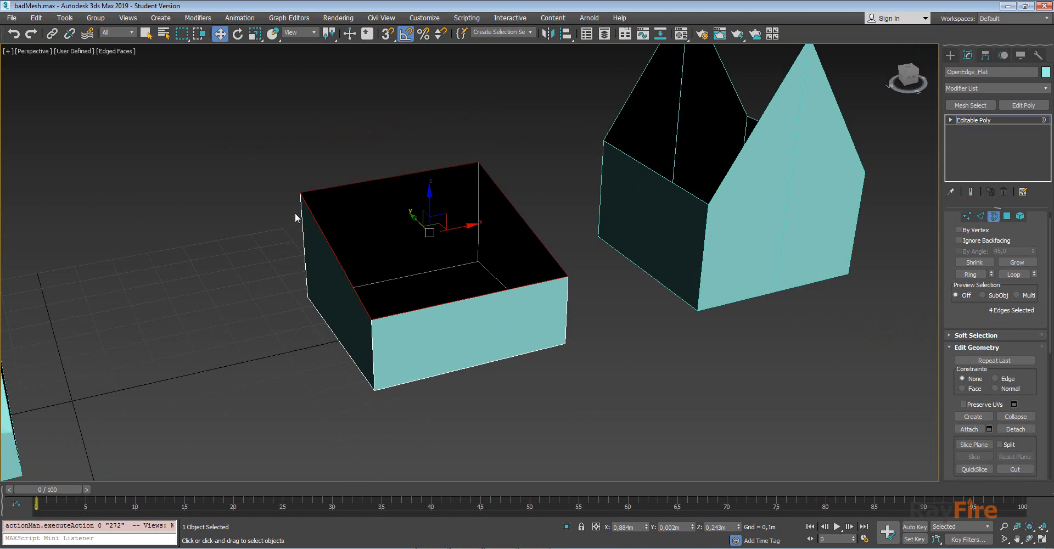
pyautogui.keyDown('alt'); pyautogui.moveTo(522, 287); pyautogui.dragTo(584, 301, button='middle'); pyautogui.keyUp('alt')
pyautogui.click(1004, 120)
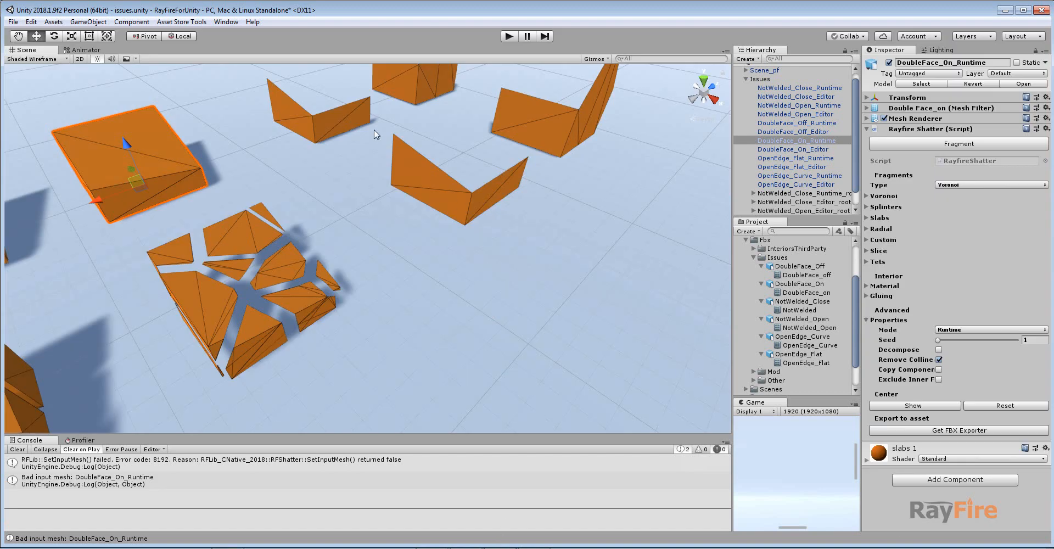
# Back in Unity, select and frame the OpenEdge_Flat_Runtime box, clear the console, and fragment it.
pyautogui.moveTo(374, 130); pyautogui.dragTo(404, 209, button='middle')
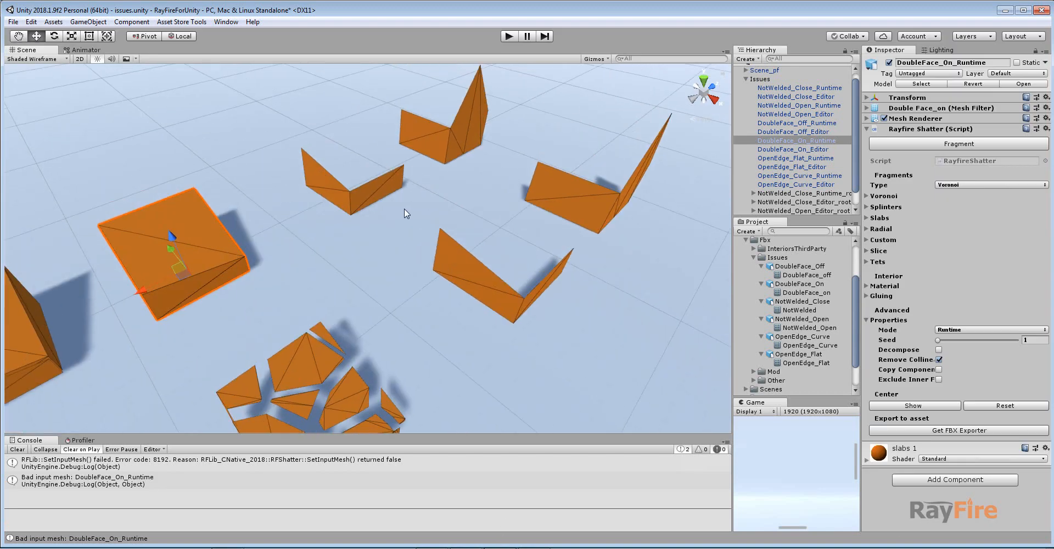
pyautogui.click(390, 192)
pyautogui.press('f')
pyautogui.moveTo(420, 260); pyautogui.dragTo(412, 248, button='middle')
pyautogui.scroll(2, 412, 249)
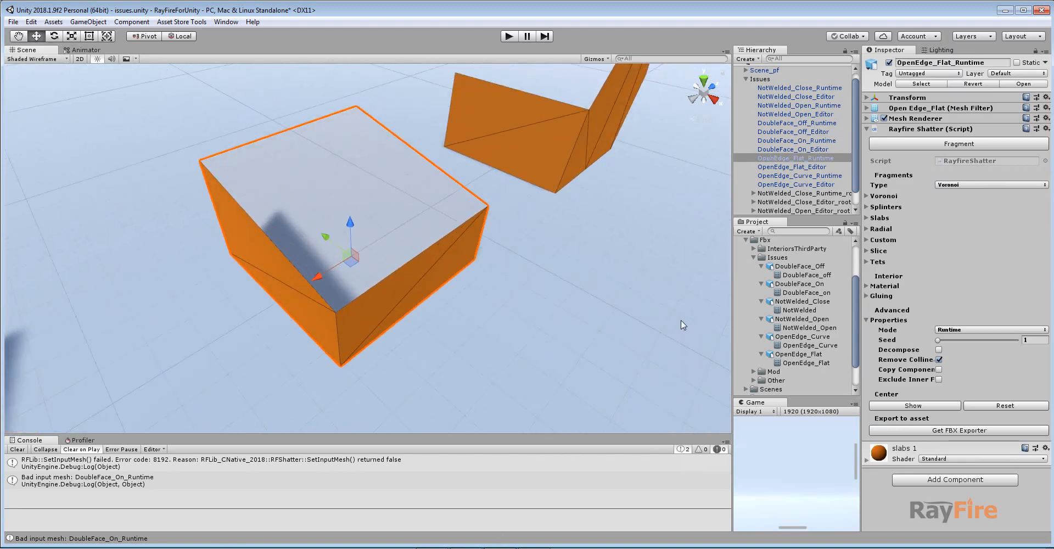
pyautogui.click(18, 449)
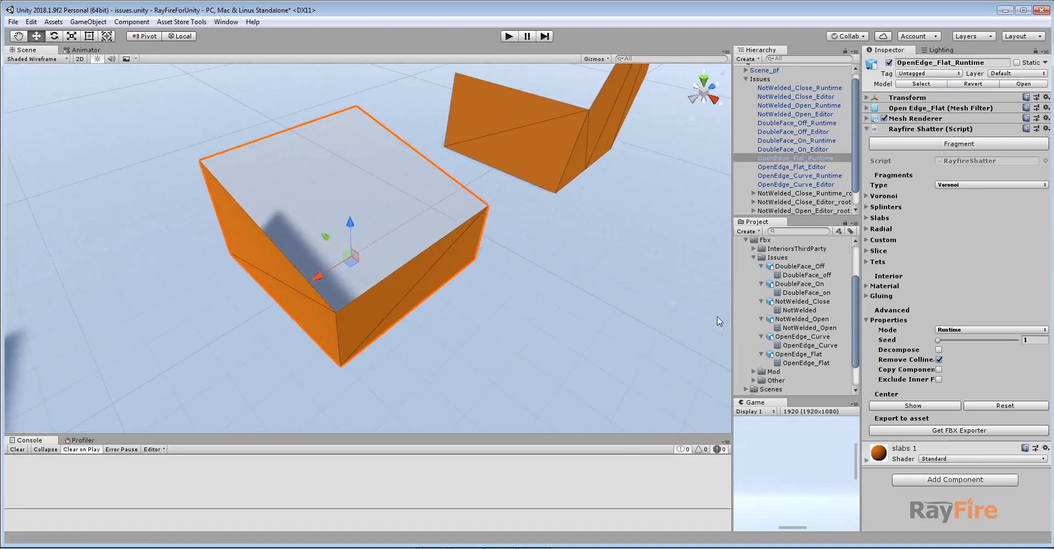
pyautogui.click(956, 144)
# Raise the Scale Preview to spread the fragments apart, inspect them, and delete the last fragmentation.
pyautogui.scroll(3, 449, 236)
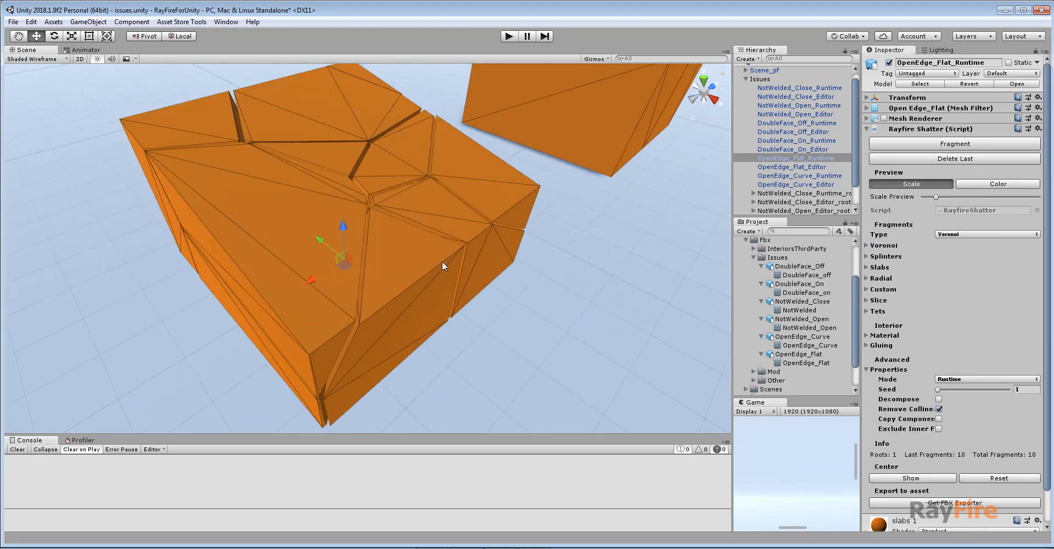
pyautogui.keyDown('alt'); pyautogui.moveTo(443, 261); pyautogui.dragTo(348, 196); pyautogui.keyUp('alt')
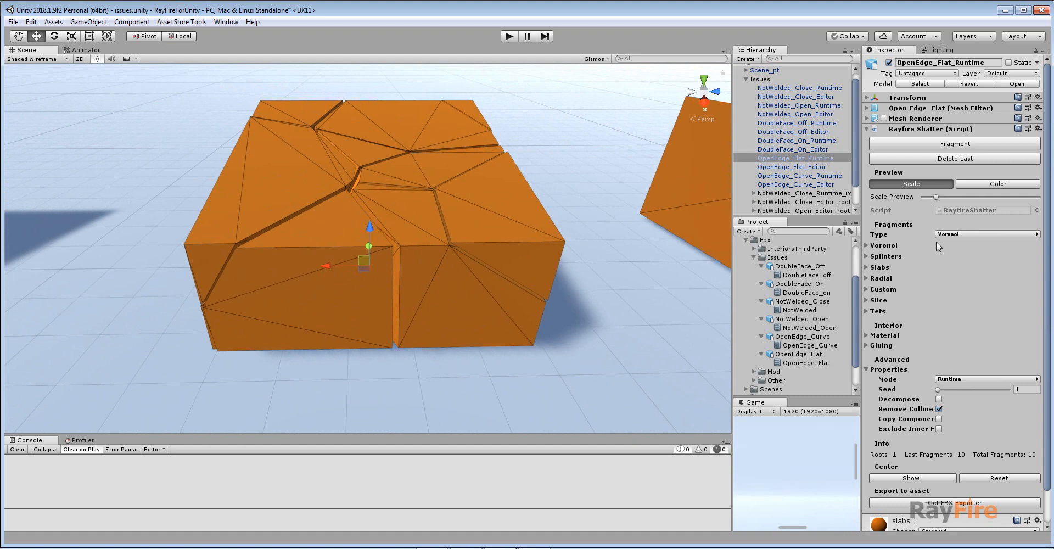
pyautogui.moveTo(950, 197); pyautogui.dragTo(1038, 198)
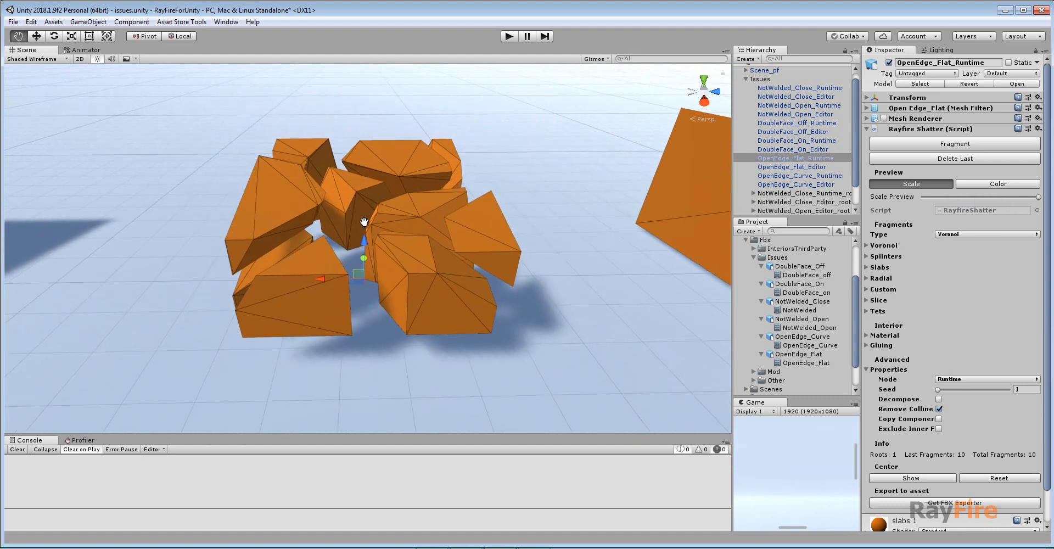
pyautogui.scroll(5, 338, 244)
pyautogui.scroll(-5, 336, 230)
pyautogui.keyDown('alt'); pyautogui.moveTo(334, 212); pyautogui.dragTo(369, 199); pyautogui.keyUp('alt')
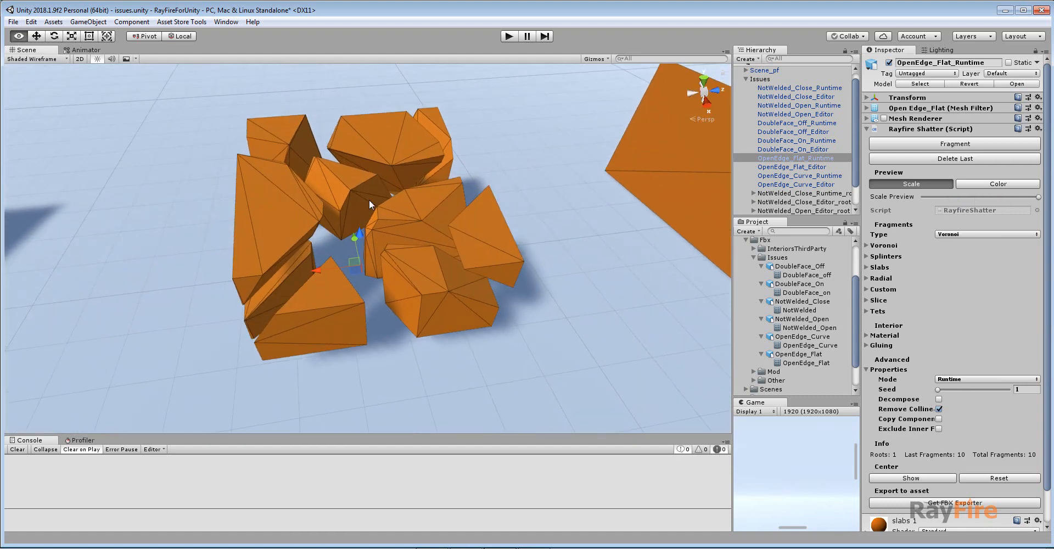
pyautogui.keyDown('alt'); pyautogui.moveTo(364, 259); pyautogui.dragTo(431, 245); pyautogui.keyUp('alt')
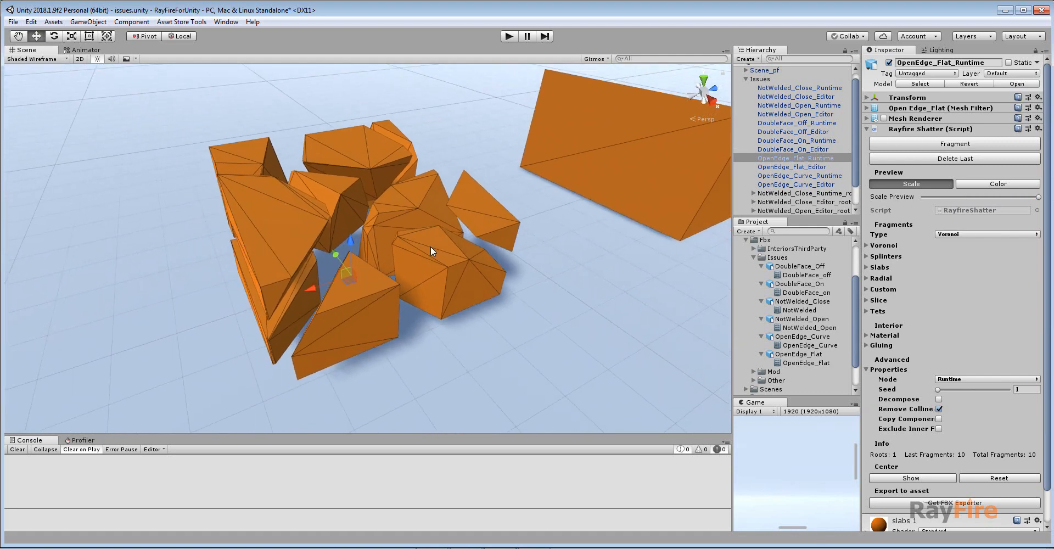
pyautogui.click(938, 158)
pyautogui.scroll(-6, 436, 213)
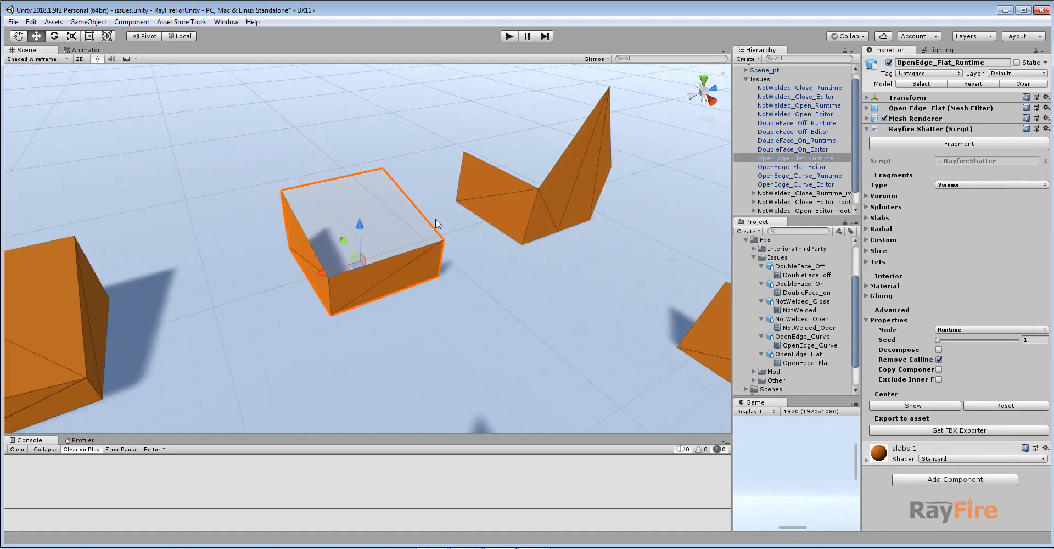
# Fragment the OpenEdge_Flat_Runtime box again and look over the resulting fragments.
pyautogui.scroll(2, 436, 219)
pyautogui.keyDown('alt'); pyautogui.moveTo(377, 238); pyautogui.dragTo(379, 199); pyautogui.keyUp('alt')
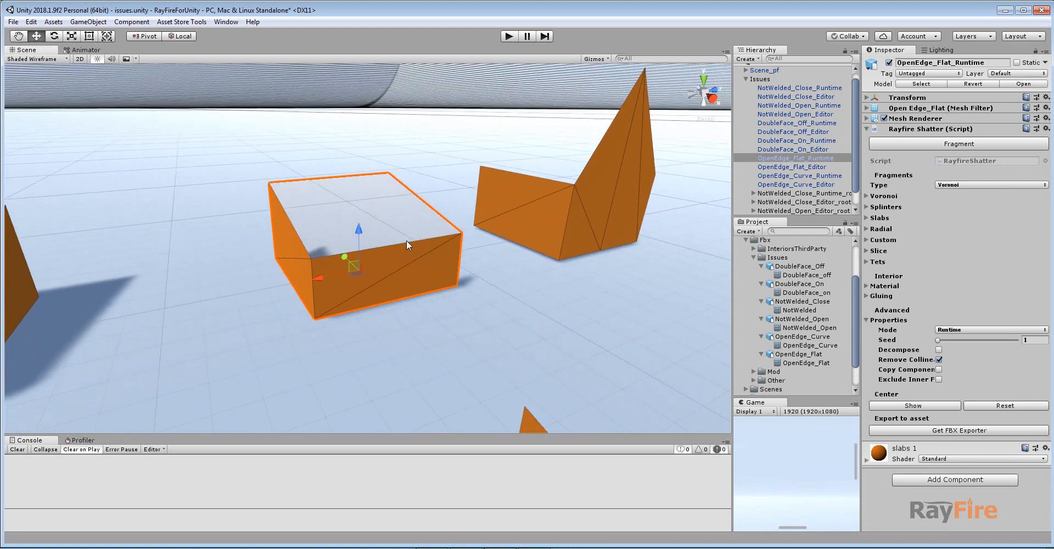
pyautogui.scroll(5, 384, 247)
pyautogui.scroll(-2, 367, 246)
pyautogui.keyDown('alt'); pyautogui.moveTo(367, 245); pyautogui.dragTo(297, 184); pyautogui.keyUp('alt')
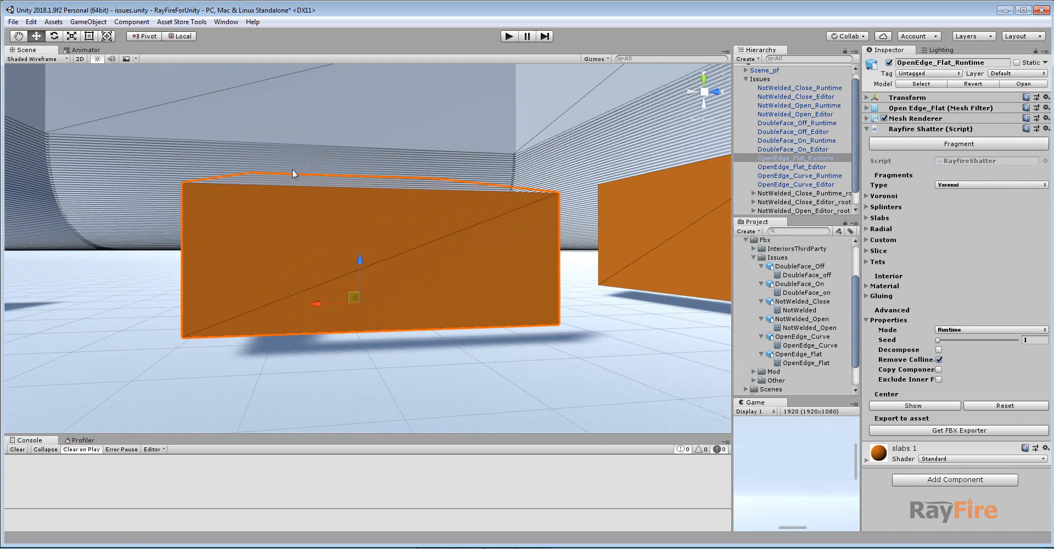
pyautogui.keyDown('alt'); pyautogui.moveTo(461, 172); pyautogui.dragTo(245, 197); pyautogui.keyUp('alt')
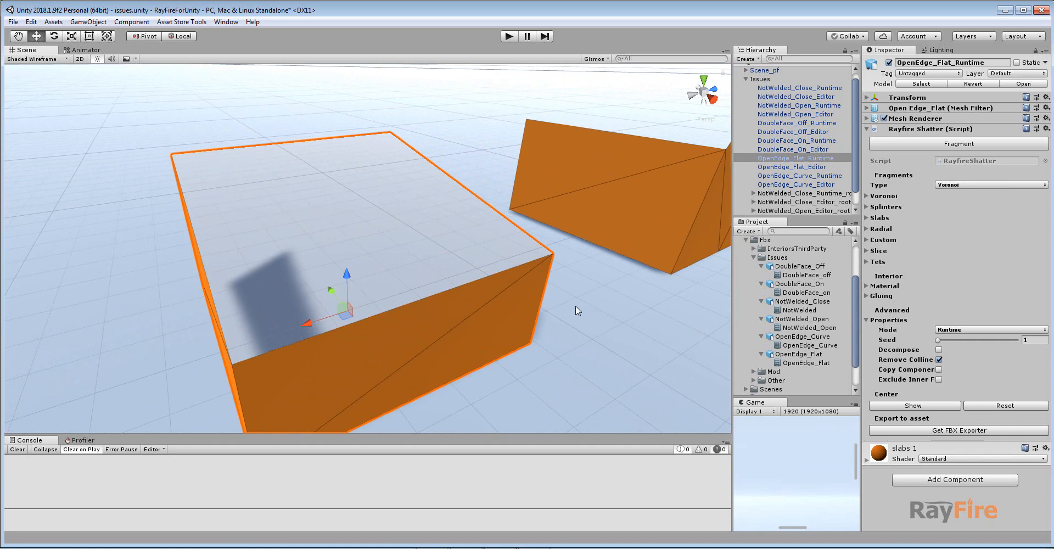
pyautogui.click(946, 144)
pyautogui.keyDown('alt'); pyautogui.moveTo(427, 187); pyautogui.dragTo(358, 285); pyautogui.keyUp('alt')
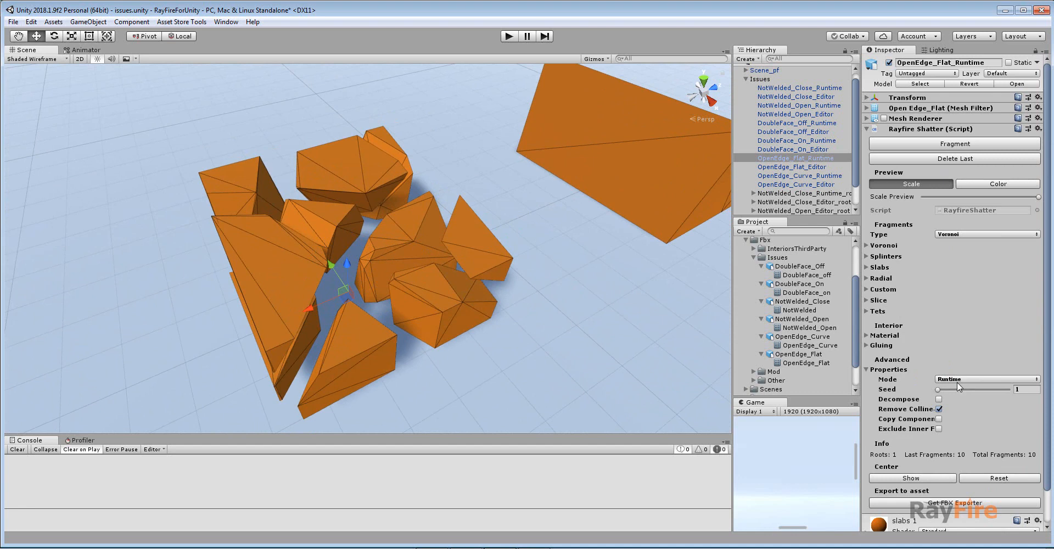
pyautogui.scroll(-5, 434, 247)
pyautogui.keyDown('alt'); pyautogui.moveTo(415, 235); pyautogui.dragTo(348, 287); pyautogui.keyUp('alt')
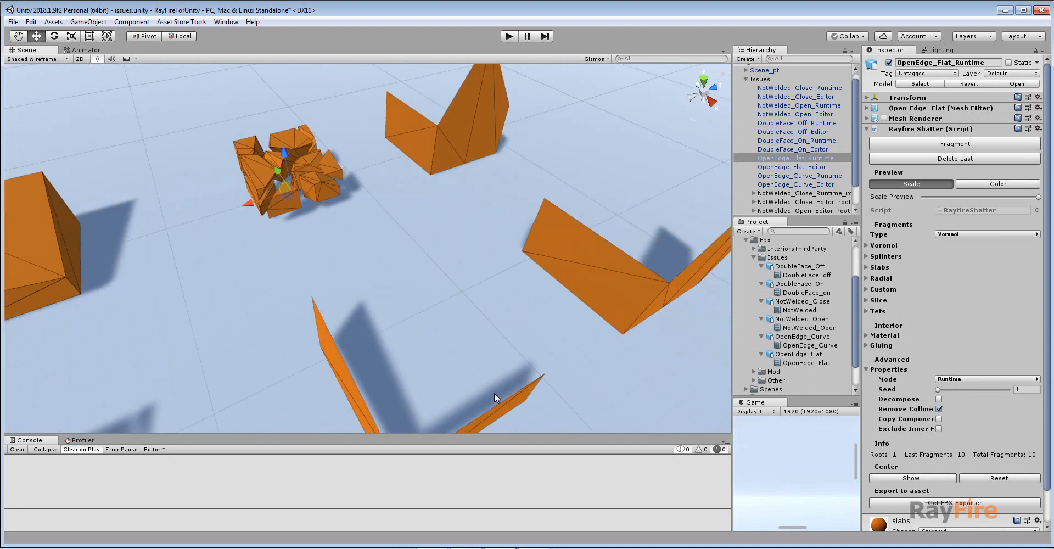
# Select the OpenEdge_Flat_Editor box, fragment it and raise the Scale Preview to spread its fragments.
pyautogui.moveTo(494, 394); pyautogui.dragTo(425, 346, button='middle')
pyautogui.keyDown('alt'); pyautogui.moveTo(424, 345); pyautogui.dragTo(421, 250); pyautogui.keyUp('alt')
pyautogui.click(421, 251)
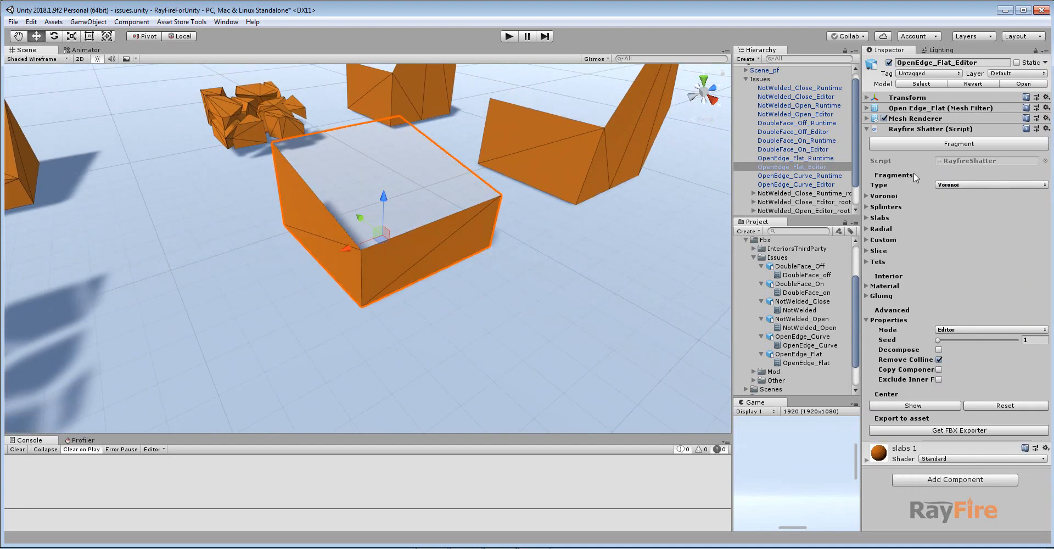
pyautogui.click(921, 144)
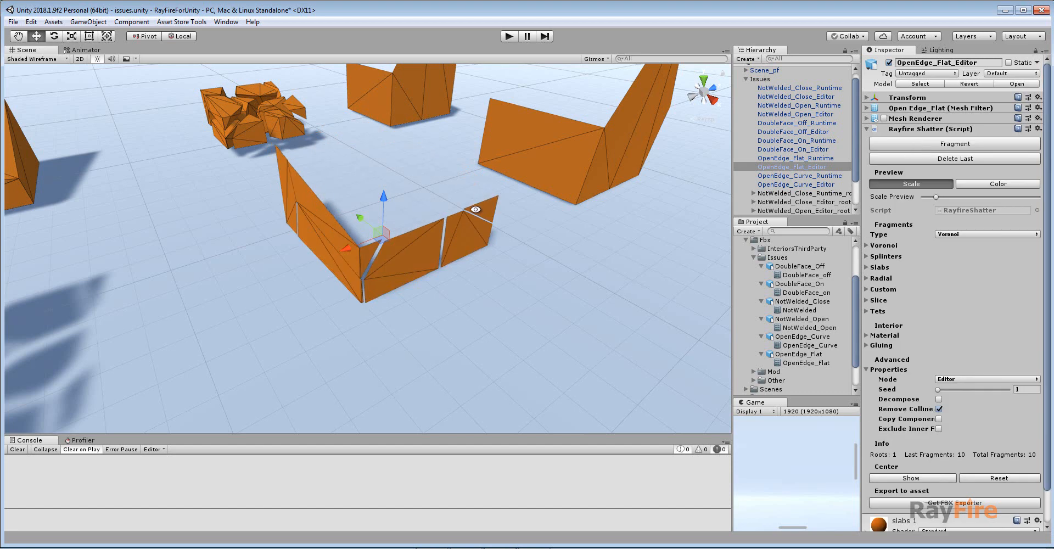
pyautogui.keyDown('alt'); pyautogui.moveTo(461, 247); pyautogui.dragTo(489, 230); pyautogui.keyUp('alt')
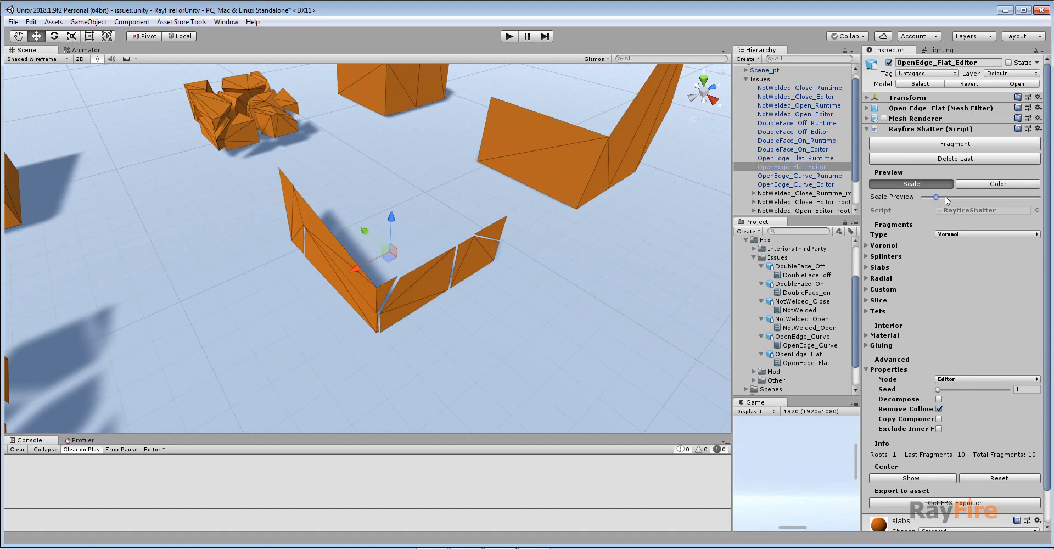
pyautogui.moveTo(946, 197); pyautogui.dragTo(979, 197)
pyautogui.keyDown('alt'); pyautogui.moveTo(564, 226); pyautogui.dragTo(447, 250); pyautogui.keyUp('alt')
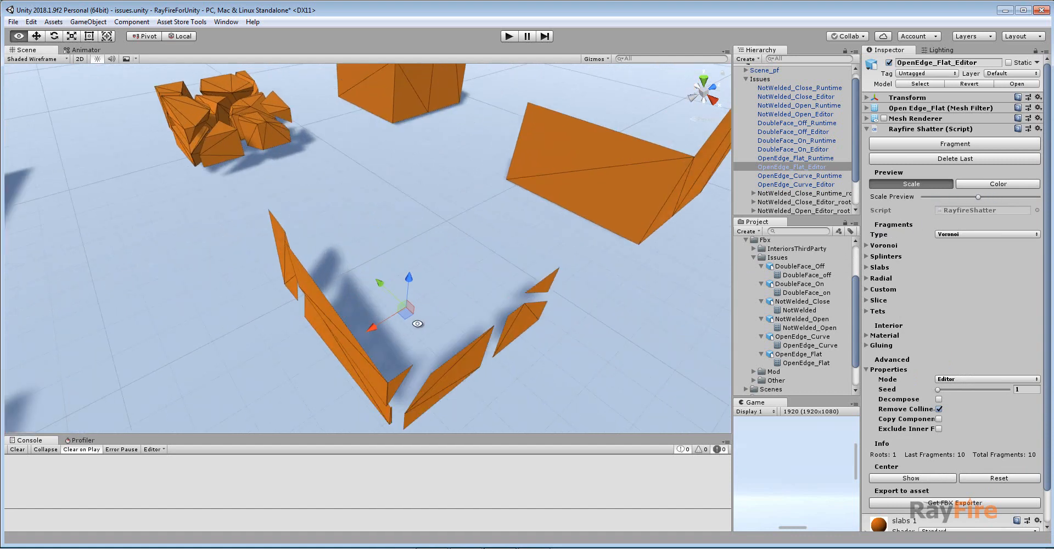
pyautogui.keyDown('alt'); pyautogui.moveTo(418, 324); pyautogui.dragTo(341, 299); pyautogui.keyUp('alt')
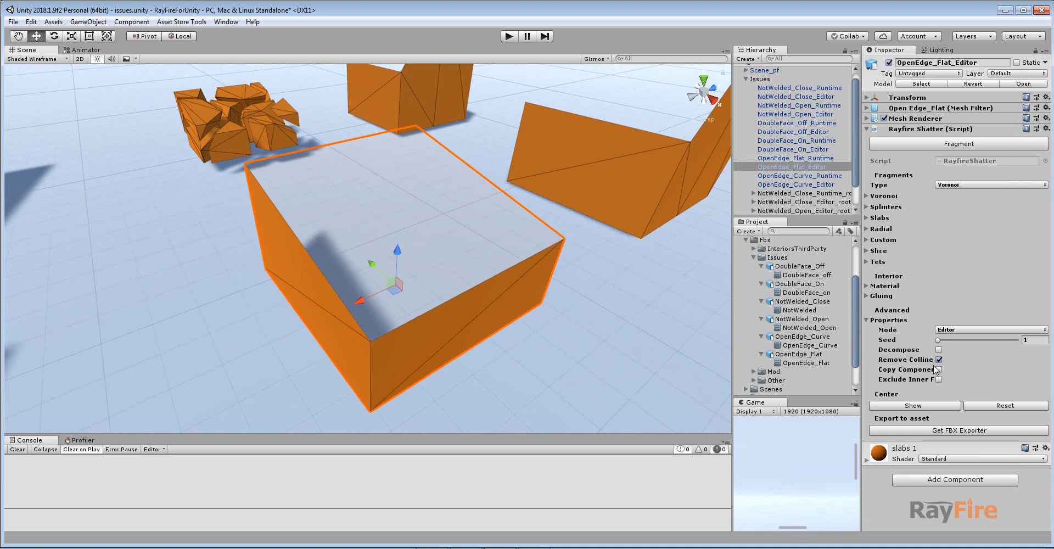
# Select individual fragments of the runtime box to inspect them.
pyautogui.keyDown('alt'); pyautogui.moveTo(411, 277); pyautogui.dragTo(483, 272); pyautogui.keyUp('alt')
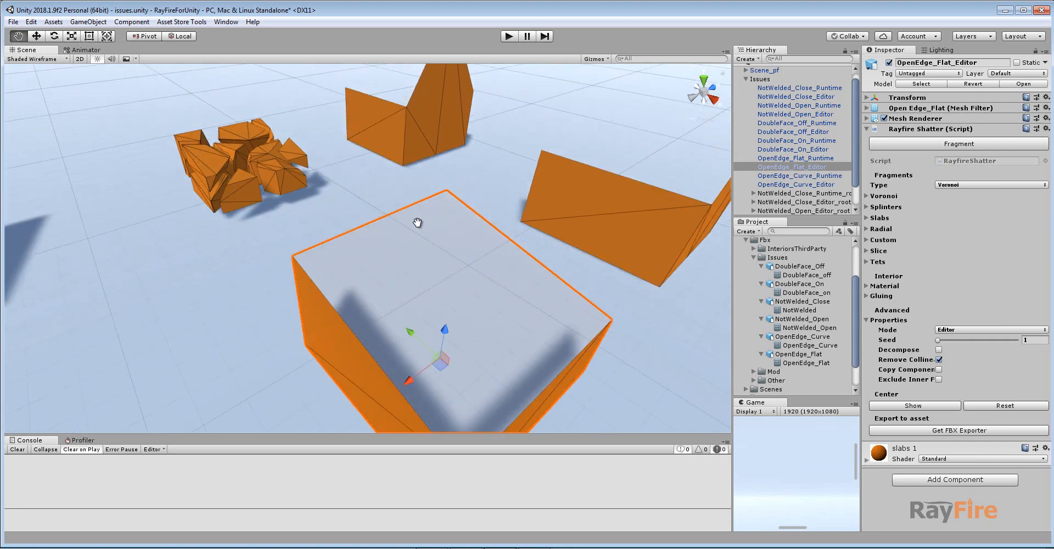
pyautogui.click(226, 180)
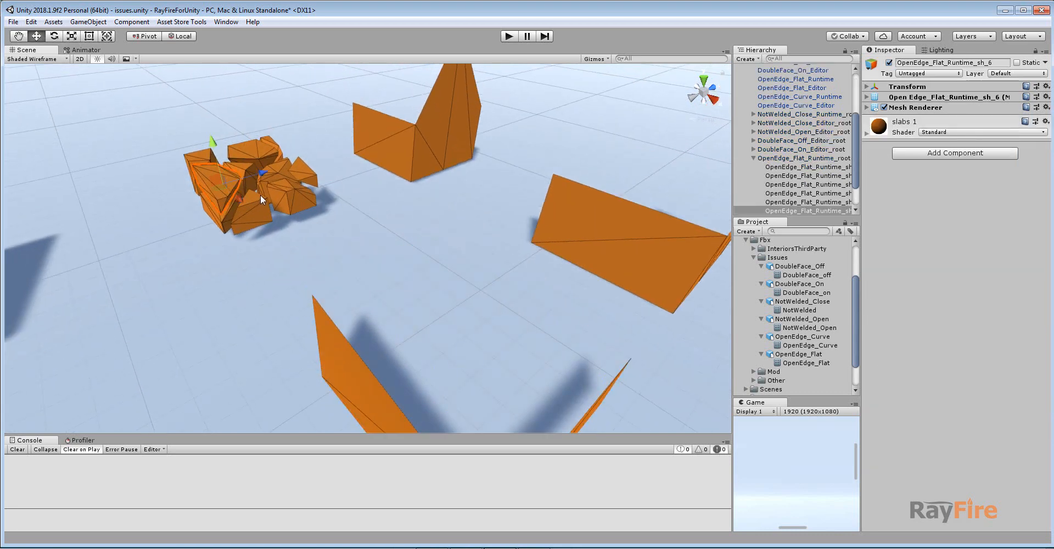
pyautogui.click(257, 152)
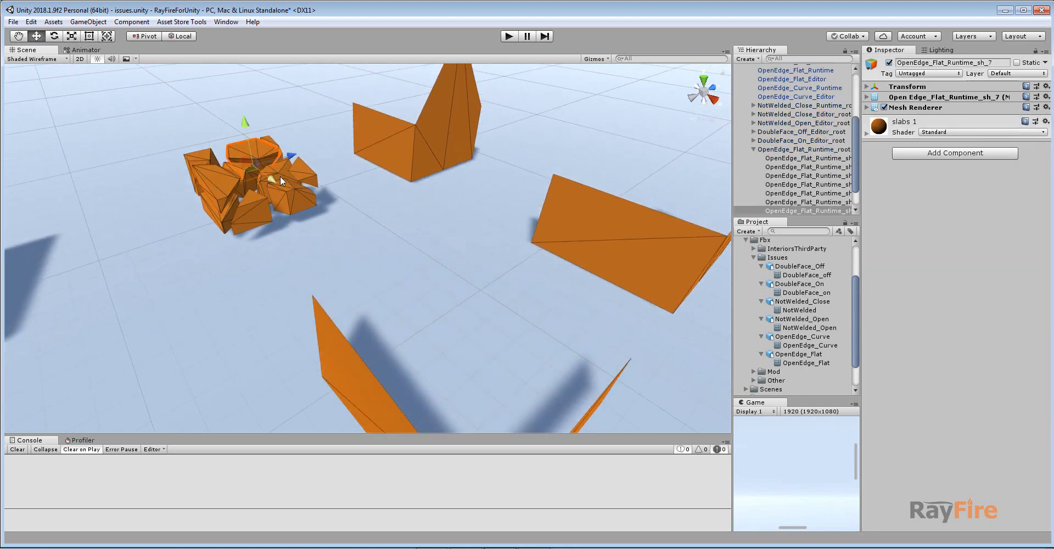
# Select the OpenEdge_Flat_Editor box, fragment it and raise the Scale Preview to spread the fragments apart.
pyautogui.click(356, 363)
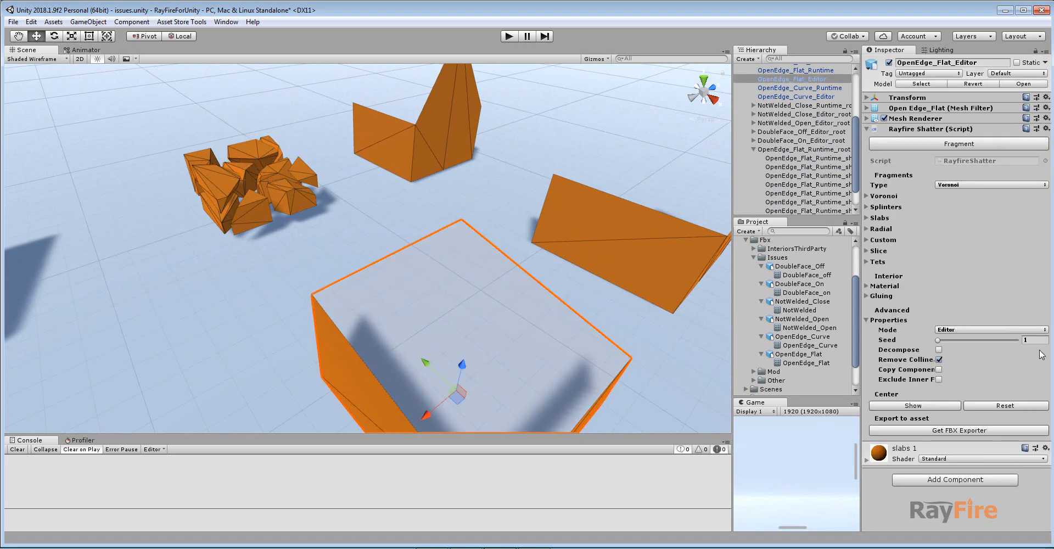
pyautogui.click(969, 145)
pyautogui.moveTo(511, 258); pyautogui.dragTo(505, 227, button='middle')
pyautogui.keyDown('alt'); pyautogui.moveTo(505, 226); pyautogui.dragTo(504, 202); pyautogui.keyUp('alt')
pyautogui.moveTo(972, 195); pyautogui.dragTo(1013, 197)
pyautogui.moveTo(379, 204); pyautogui.dragTo(365, 231, button='middle')
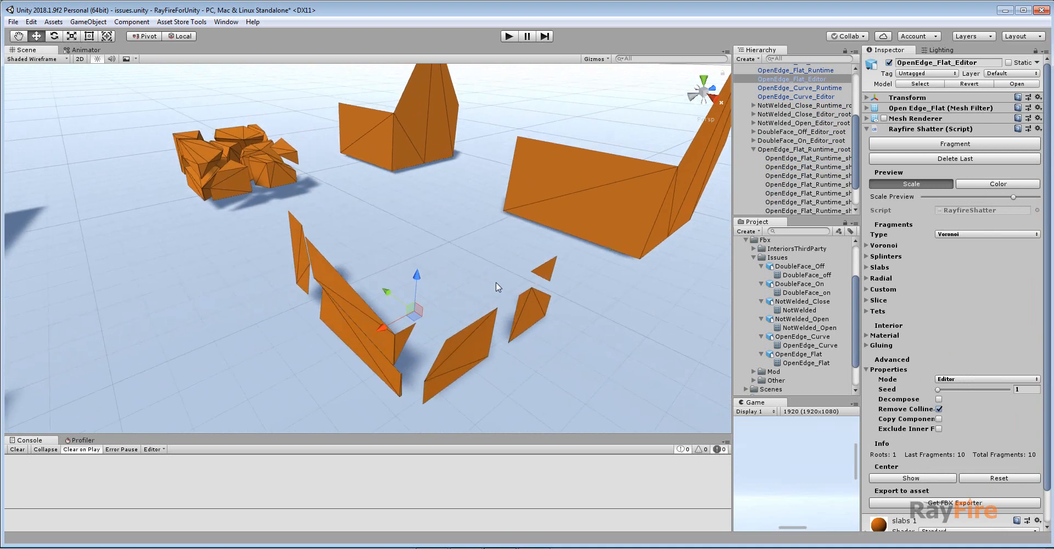
# Select and inspect individual fragments of the editor box and the runtime box from several angles.
pyautogui.click(348, 291)
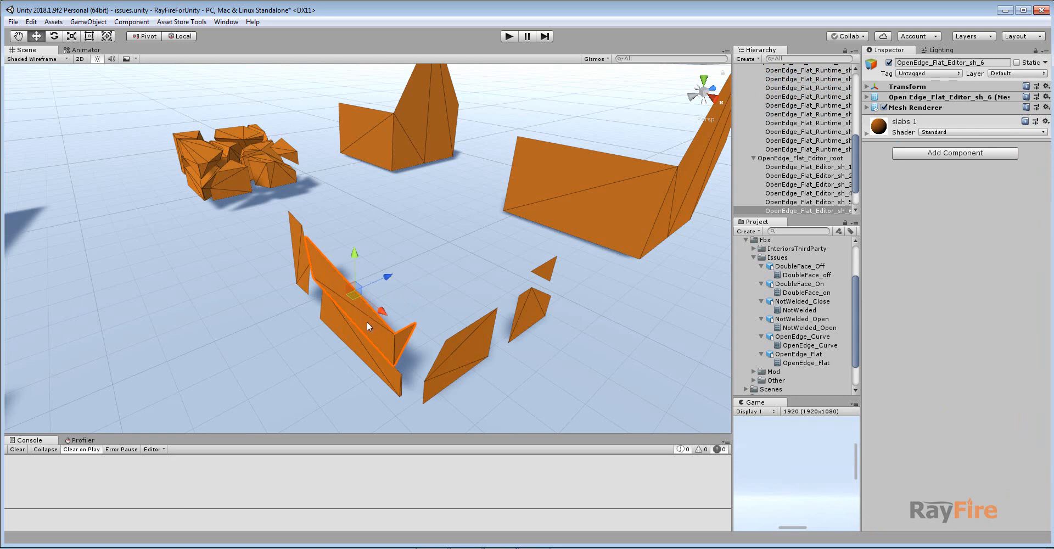
pyautogui.keyDown('alt'); pyautogui.moveTo(374, 315); pyautogui.dragTo(227, 262); pyautogui.keyUp('alt')
pyautogui.moveTo(348, 176); pyautogui.dragTo(349, 204, button='middle')
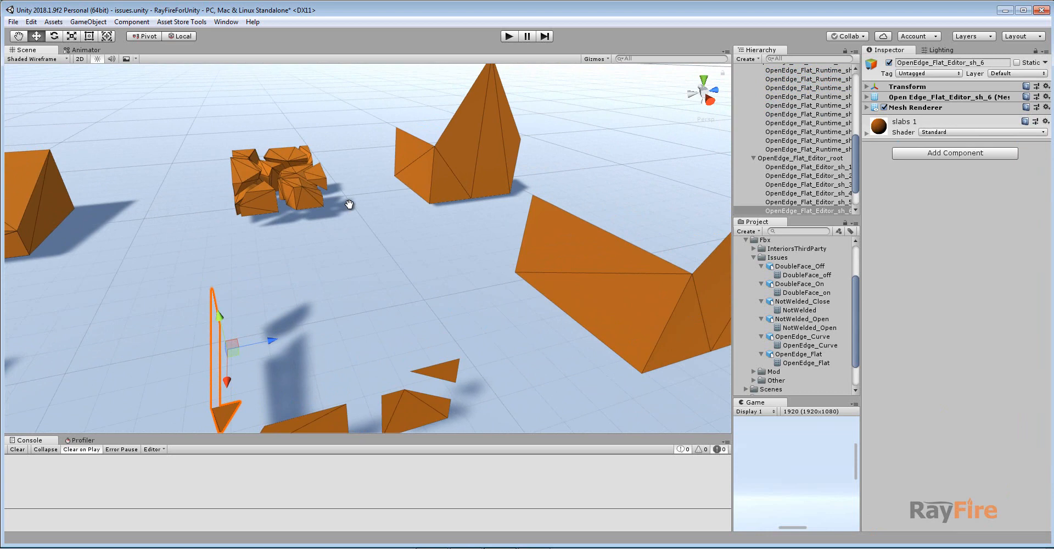
pyautogui.keyDown('alt'); pyautogui.moveTo(349, 205); pyautogui.dragTo(436, 226); pyautogui.keyUp('alt')
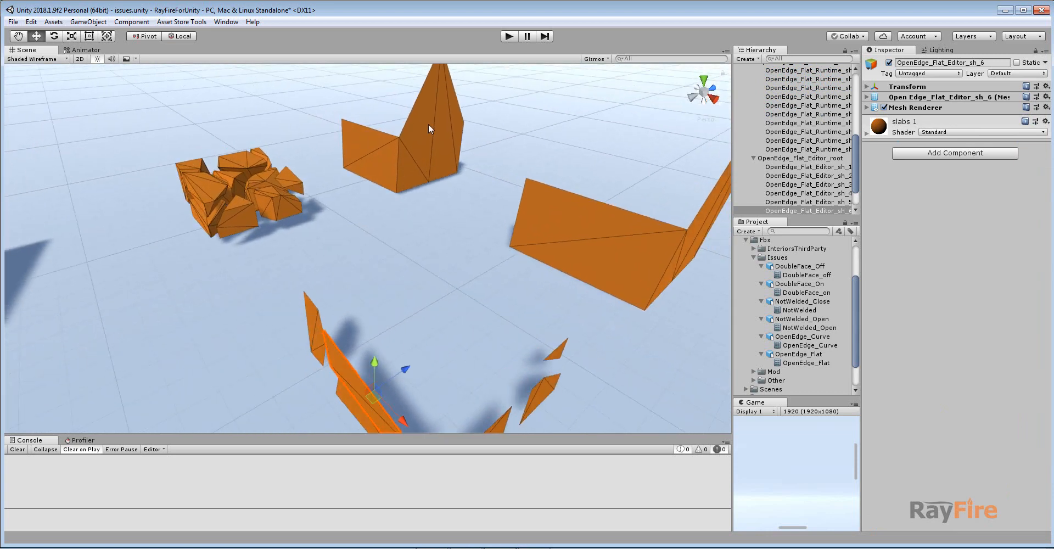
pyautogui.moveTo(428, 123); pyautogui.dragTo(450, 162, button='middle')
pyautogui.click(227, 225)
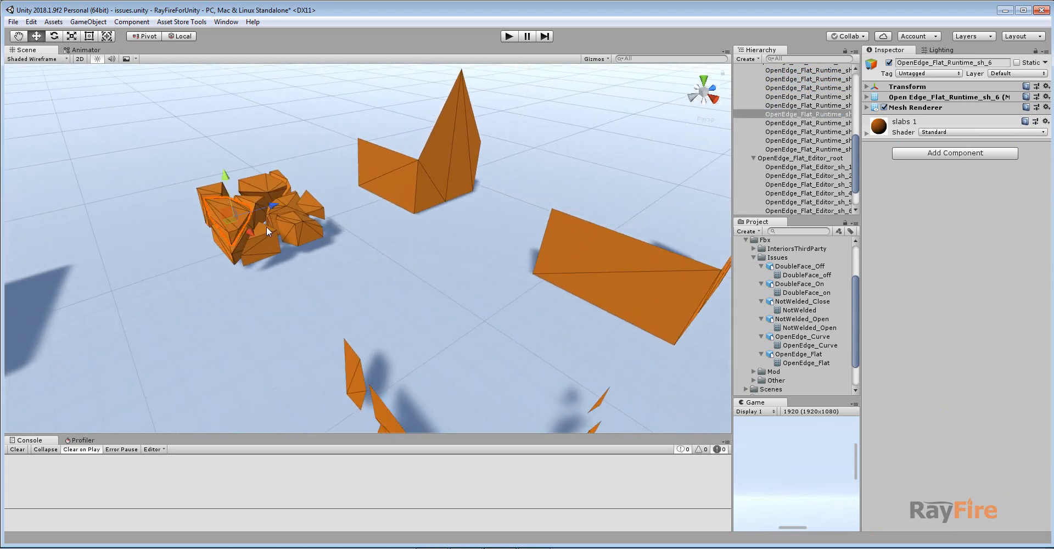
pyautogui.scroll(3, 252, 218)
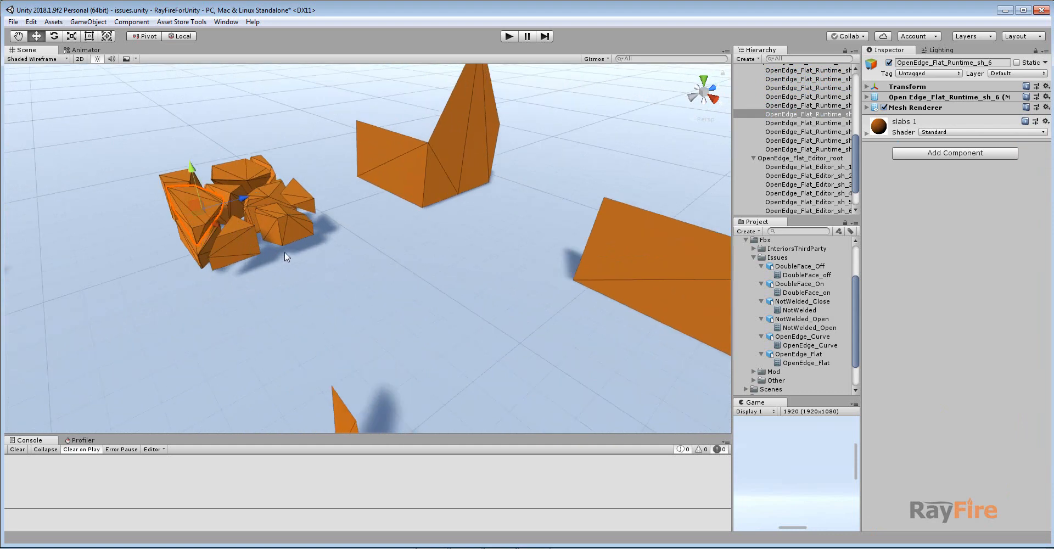
pyautogui.scroll(-3, 284, 252)
pyautogui.moveTo(285, 252); pyautogui.dragTo(290, 216, button='middle')
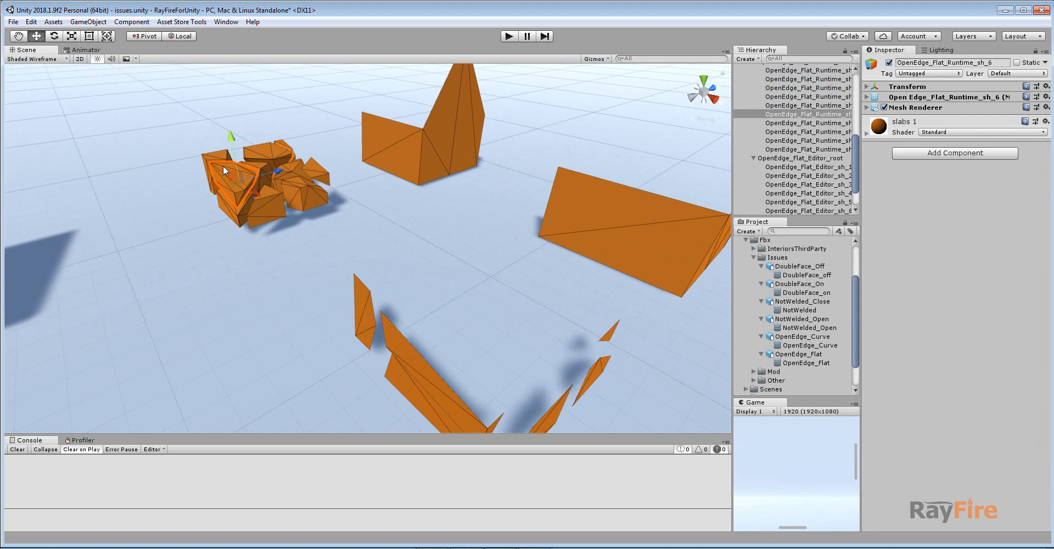
pyautogui.moveTo(278, 149); pyautogui.dragTo(295, 222, button='middle')
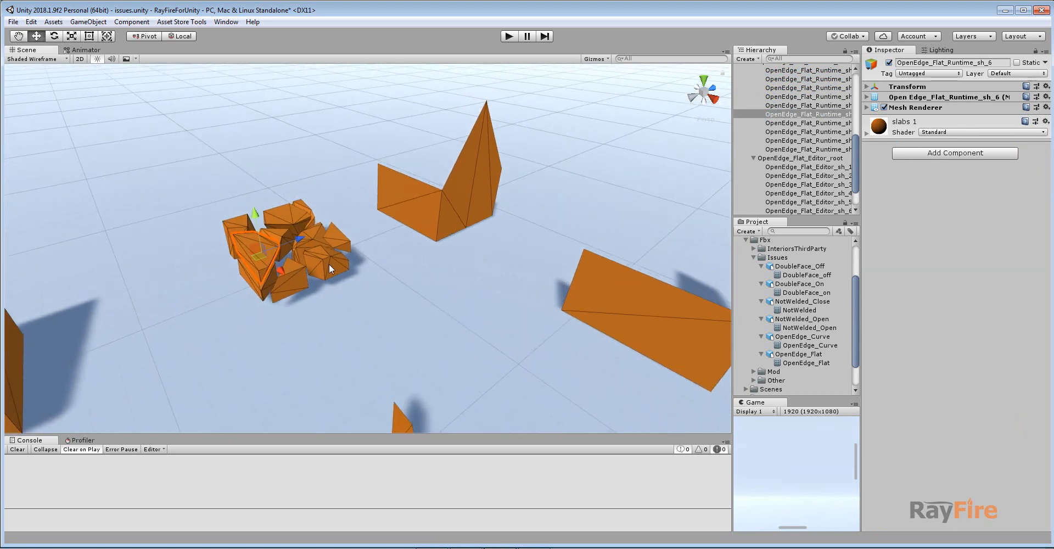
pyautogui.moveTo(442, 266); pyautogui.dragTo(406, 303, button='middle')
# Select the OpenEdge_Curve_Runtime box, then in 3ds Max show the OpenEdge_Curve box's selected border edges in edge mode.
pyautogui.click(413, 226)
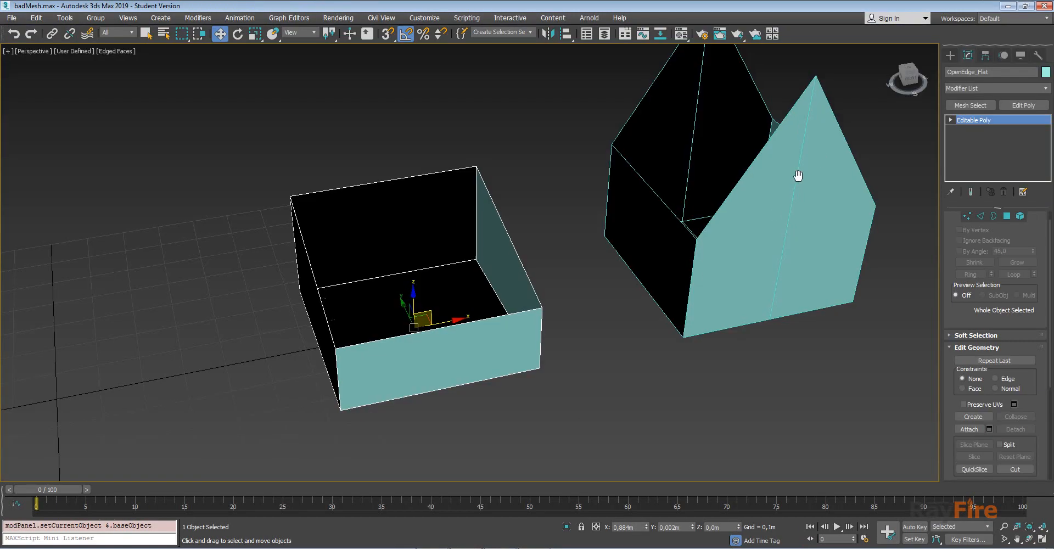
pyautogui.moveTo(798, 175); pyautogui.dragTo(692, 250, button='middle')
pyautogui.click(725, 235)
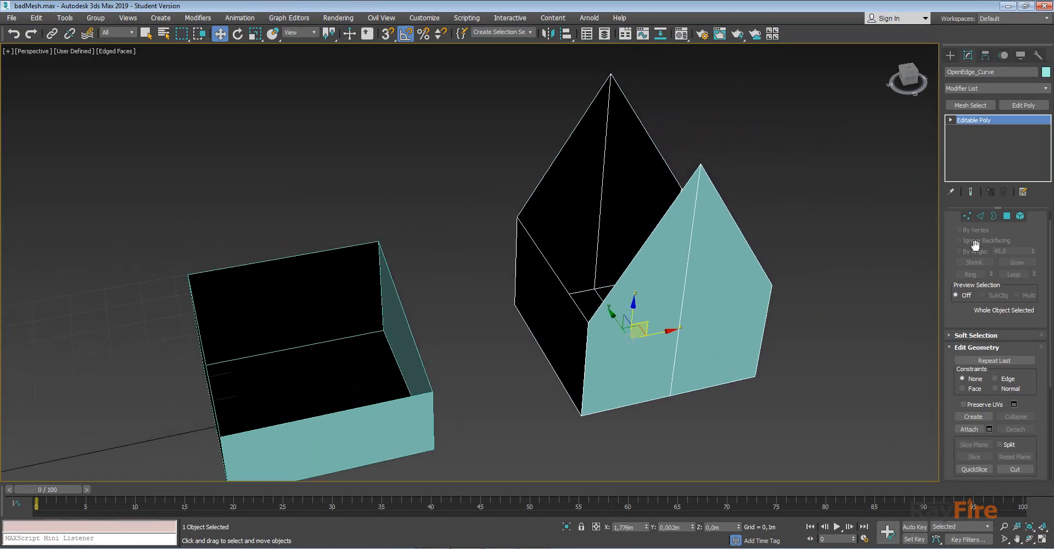
pyautogui.scroll(1, 955, 226)
pyautogui.click(993, 230)
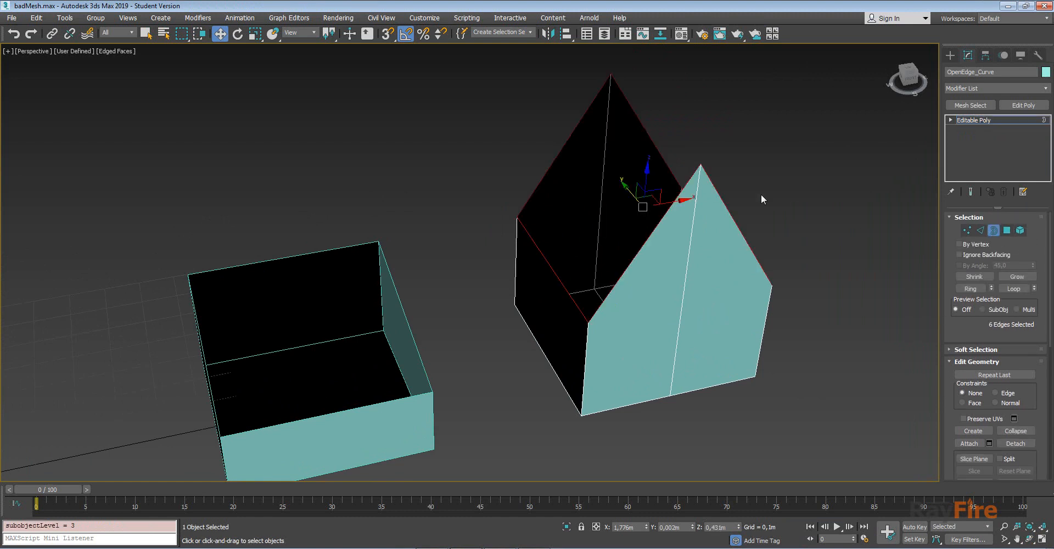
# Inspect the curved box's open border edges in wireframe from several angles, then return to shaded view.
pyautogui.press('F3')
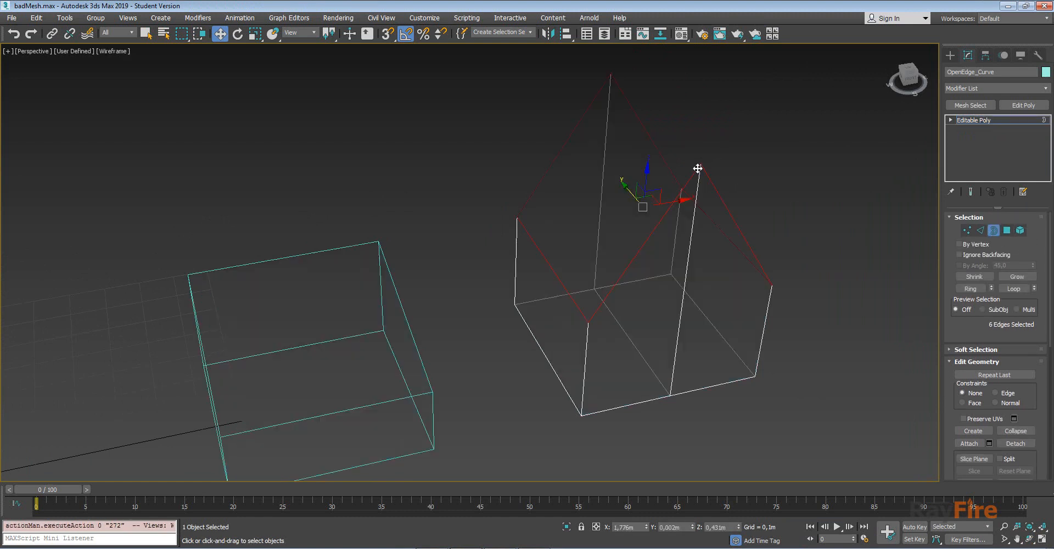
pyautogui.keyDown('alt'); pyautogui.moveTo(696, 165); pyautogui.dragTo(609, 229, button='middle'); pyautogui.keyUp('alt')
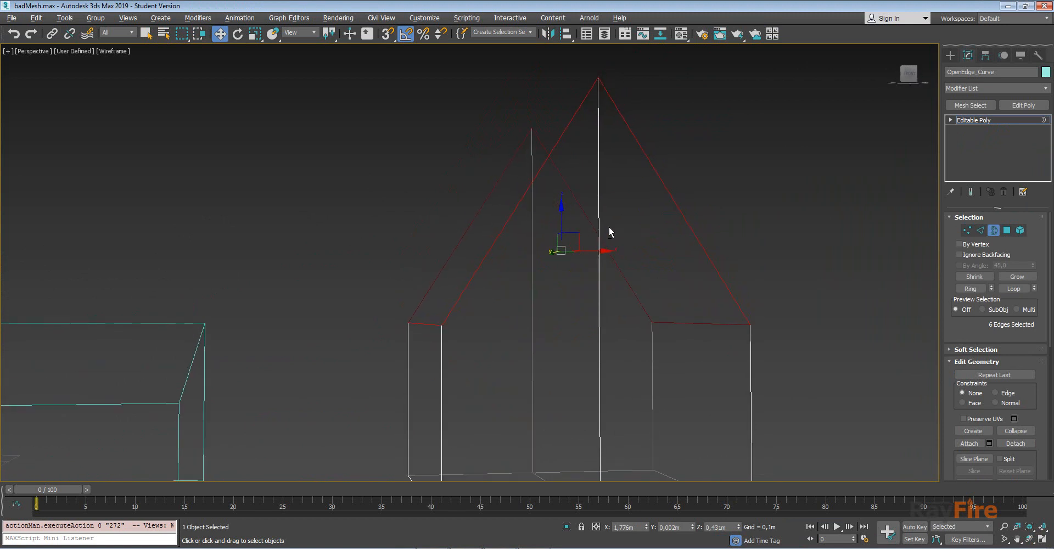
pyautogui.moveTo(294, 245); pyautogui.dragTo(544, 193, button='middle')
pyautogui.keyDown('alt'); pyautogui.moveTo(544, 193); pyautogui.dragTo(505, 236, button='middle'); pyautogui.keyUp('alt')
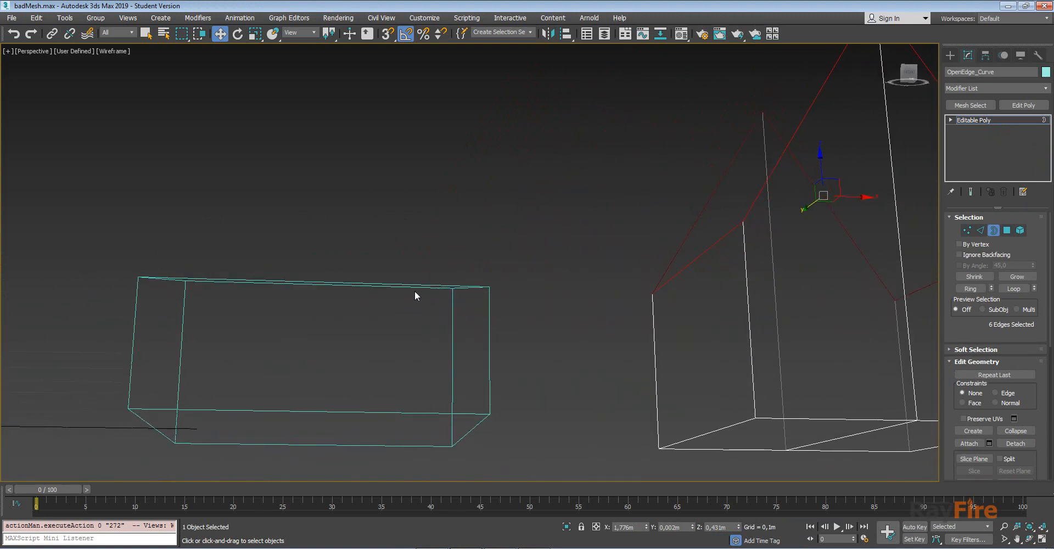
pyautogui.moveTo(414, 292)
pyautogui.keyDown('alt'); pyautogui.mouseDown(button='middle')
pyautogui.moveTo(419, 282)
pyautogui.moveTo(403, 306)
pyautogui.mouseUp(button='middle'); pyautogui.keyUp('alt')
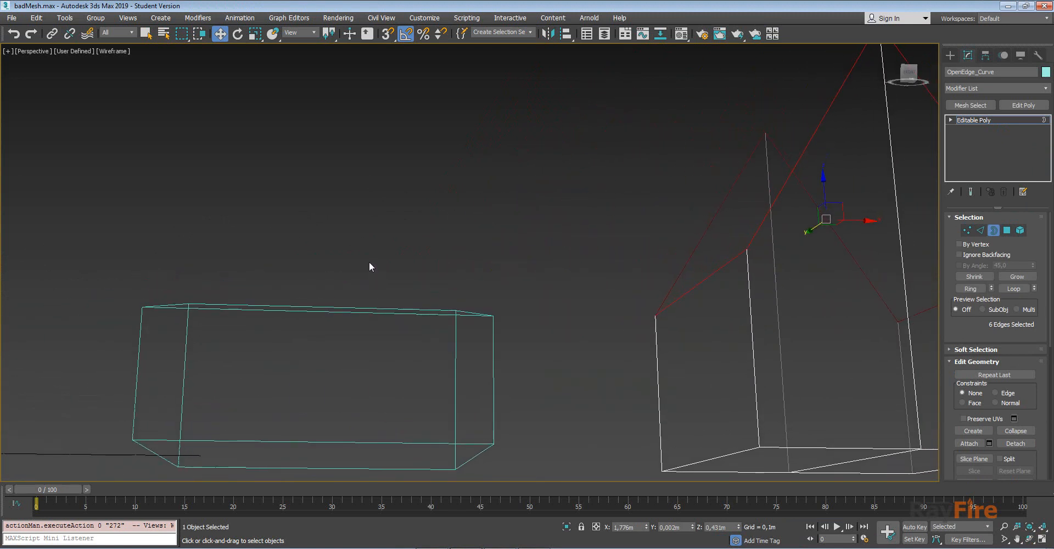
pyautogui.keyDown('alt'); pyautogui.moveTo(369, 266); pyautogui.dragTo(323, 284, button='middle'); pyautogui.keyUp('alt')
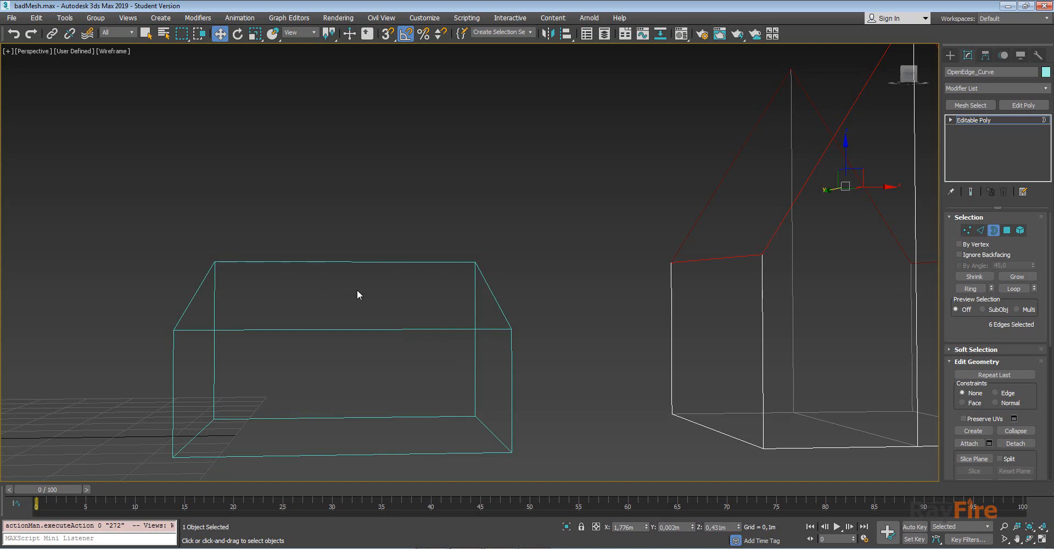
pyautogui.moveTo(750, 155); pyautogui.dragTo(503, 249, button='middle')
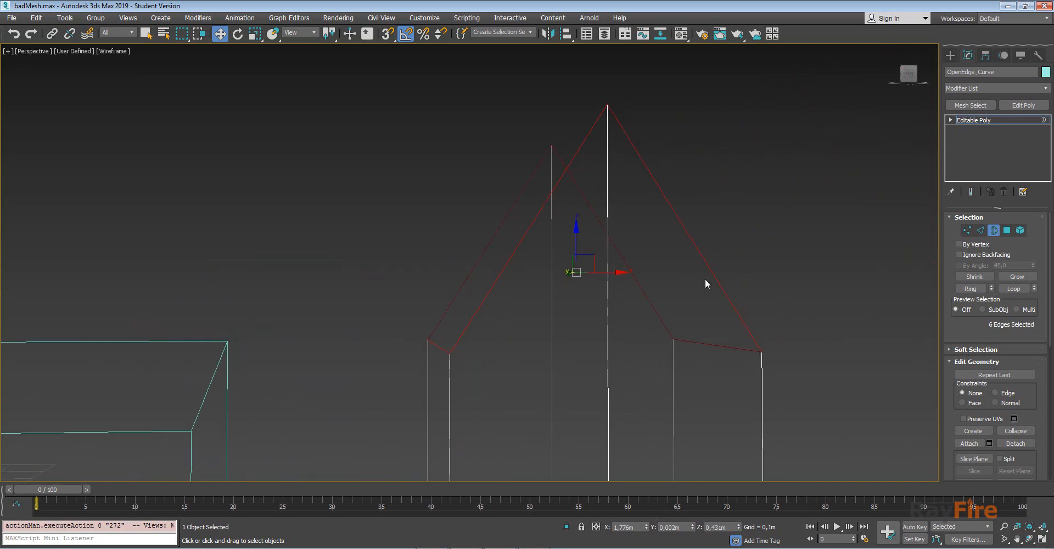
pyautogui.moveTo(697, 201)
pyautogui.keyDown('alt'); pyautogui.mouseDown(button='middle')
pyautogui.moveTo(710, 245)
pyautogui.moveTo(702, 211)
pyautogui.mouseUp(button='middle'); pyautogui.keyUp('alt')
pyautogui.keyDown('alt'); pyautogui.moveTo(683, 254); pyautogui.dragTo(654, 228, button='middle'); pyautogui.keyUp('alt')
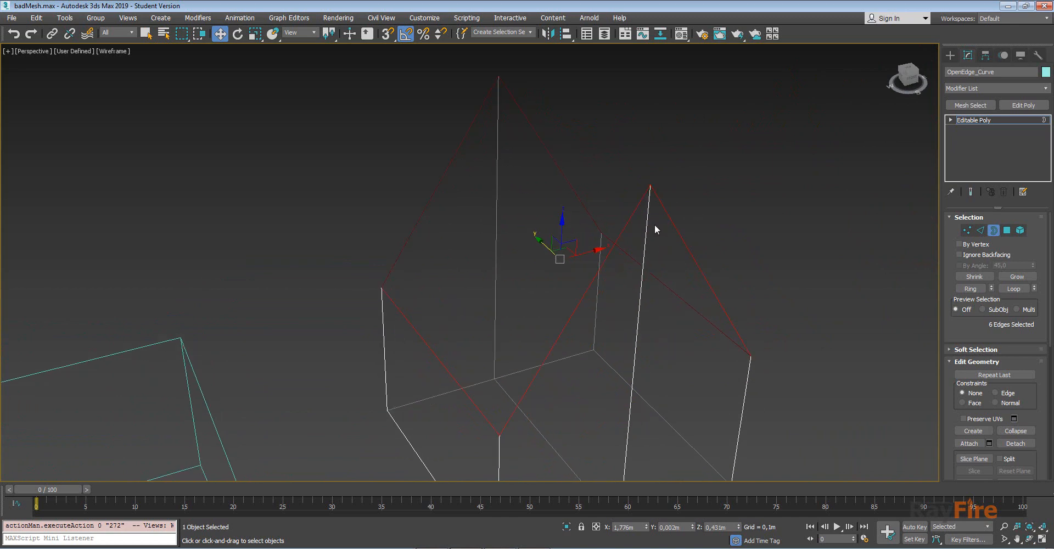
pyautogui.press('F3')
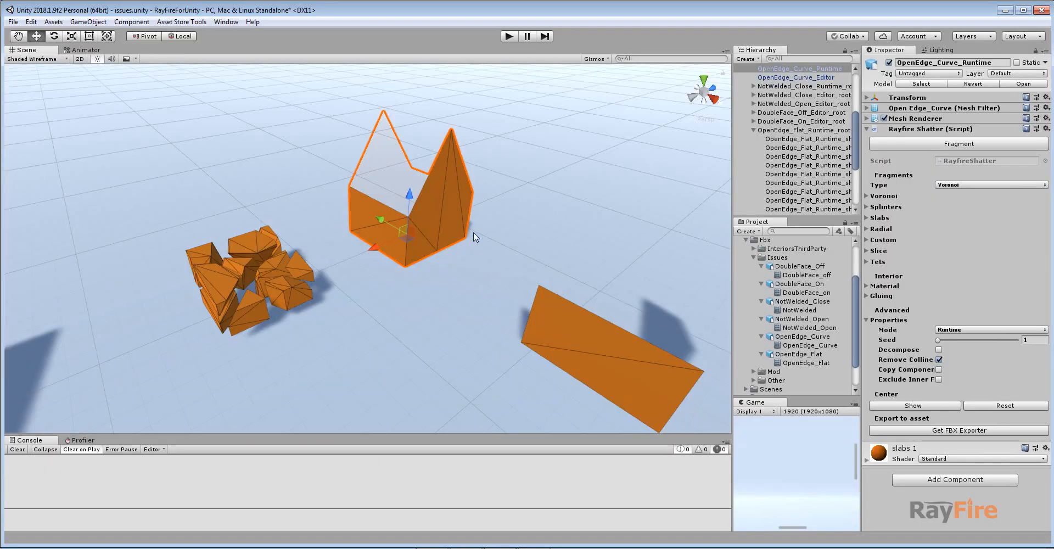
# Back in Unity, select and zoom to the OpenEdge_Curve_Runtime box and try to fragment it.
pyautogui.click(459, 193)
pyautogui.scroll(6, 422, 196)
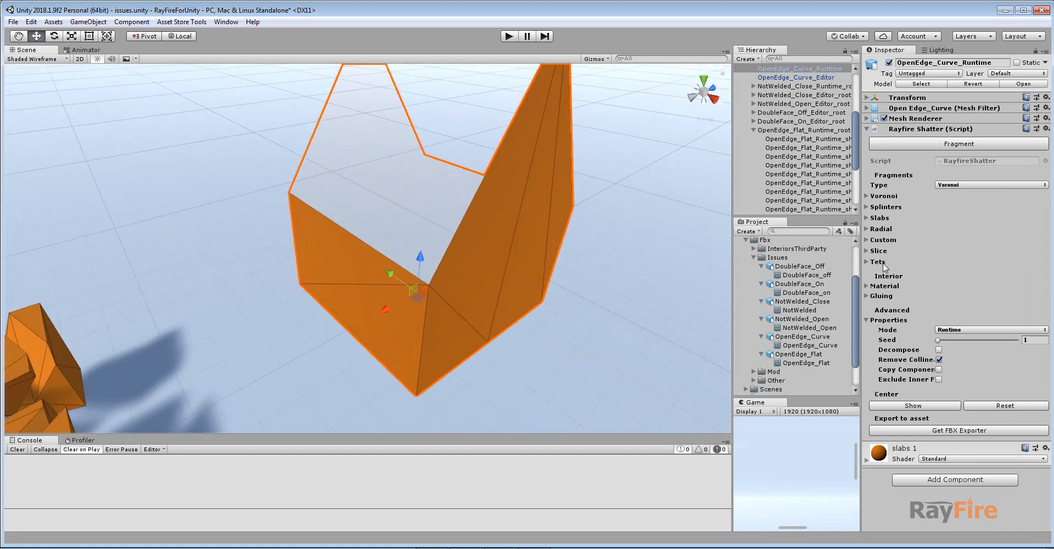
pyautogui.click(986, 144)
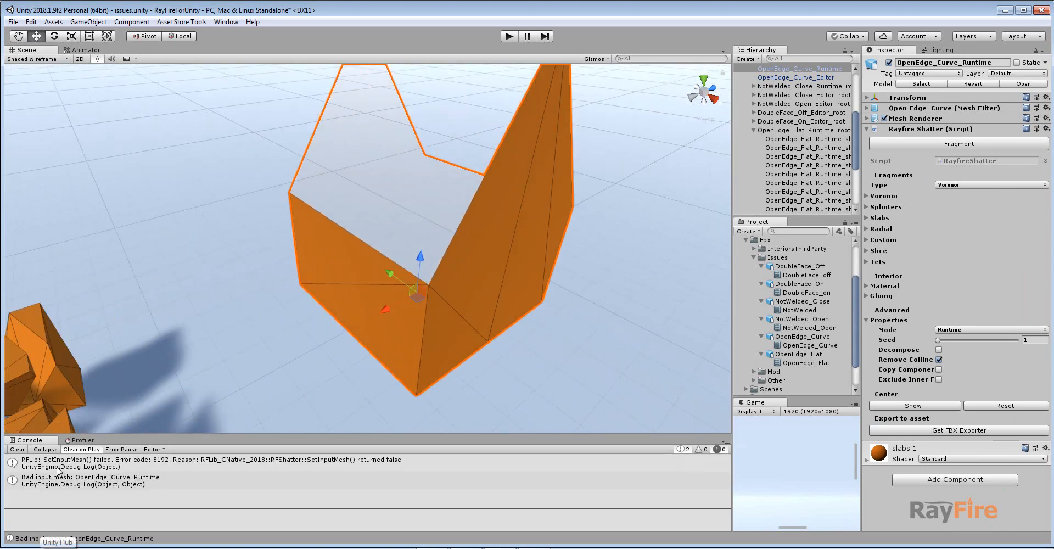
# Examine the OpenEdge_Curve_Runtime box's open curved surfaces from several angles.
pyautogui.moveTo(393, 320); pyautogui.dragTo(393, 326, button='middle')
pyautogui.scroll(-4, 425, 294)
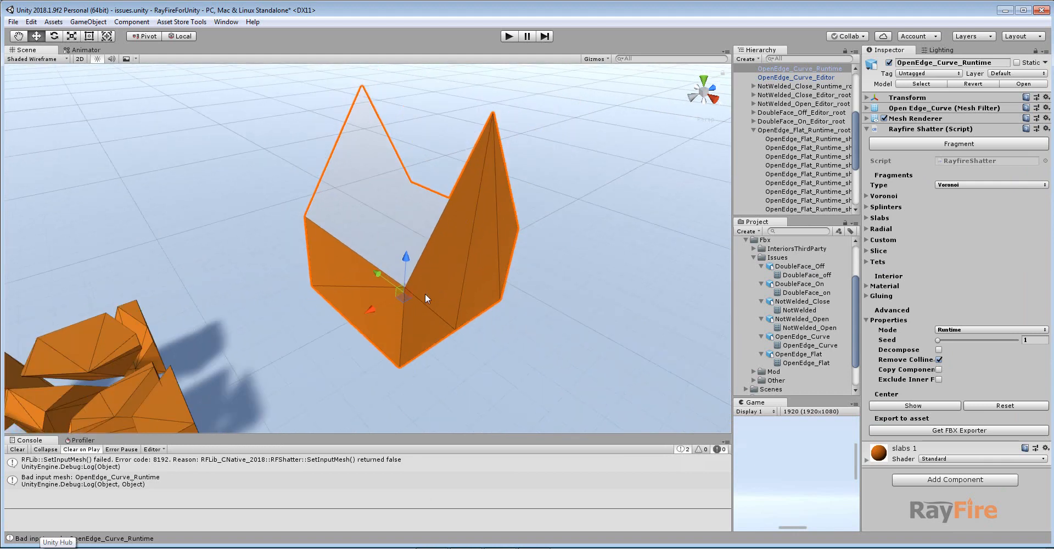
pyautogui.moveTo(425, 293); pyautogui.dragTo(426, 329, button='middle')
pyautogui.scroll(-3, 426, 328)
pyautogui.scroll(4, 344, 196)
pyautogui.moveTo(388, 177); pyautogui.dragTo(382, 210, button='middle')
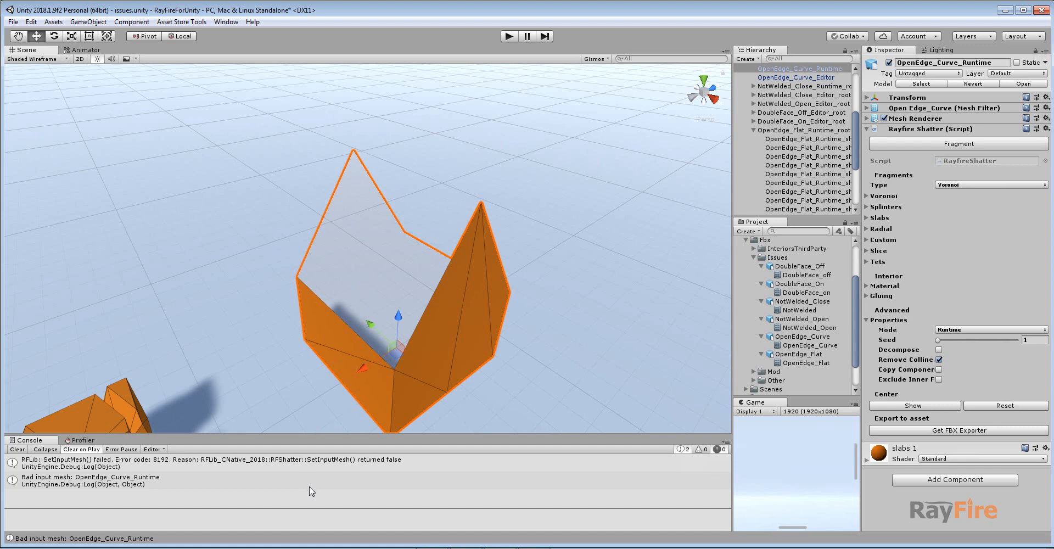
pyautogui.moveTo(301, 365); pyautogui.dragTo(265, 336, button='middle')
pyautogui.keyDown('alt'); pyautogui.moveTo(395, 306); pyautogui.dragTo(385, 261); pyautogui.keyUp('alt')
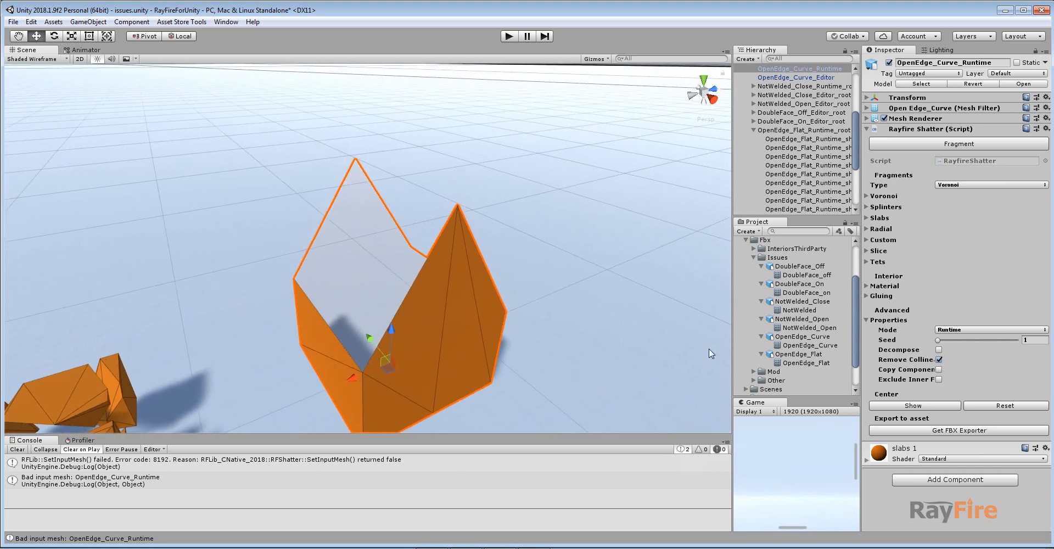
pyautogui.scroll(-5, 492, 237)
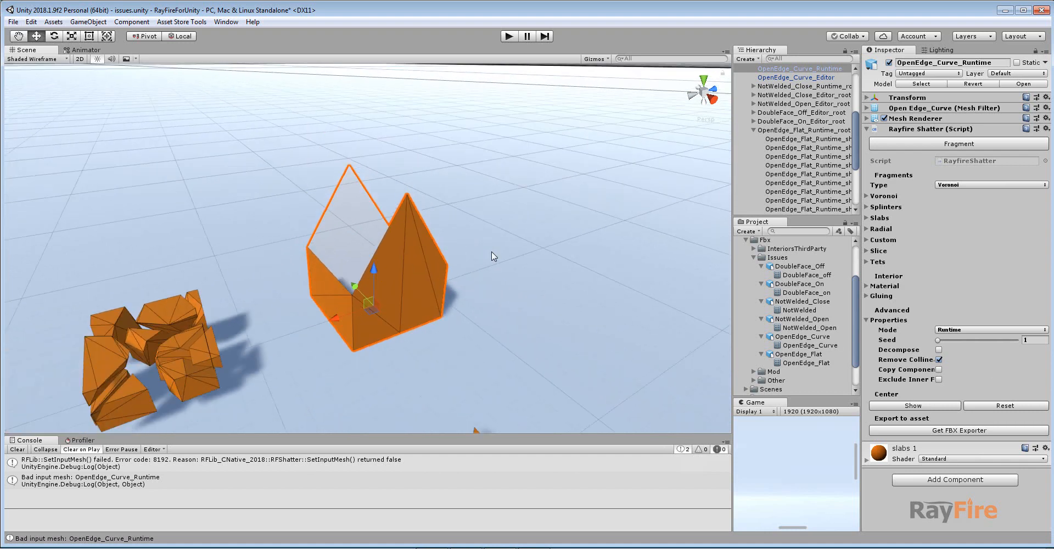
pyautogui.scroll(2, 369, 232)
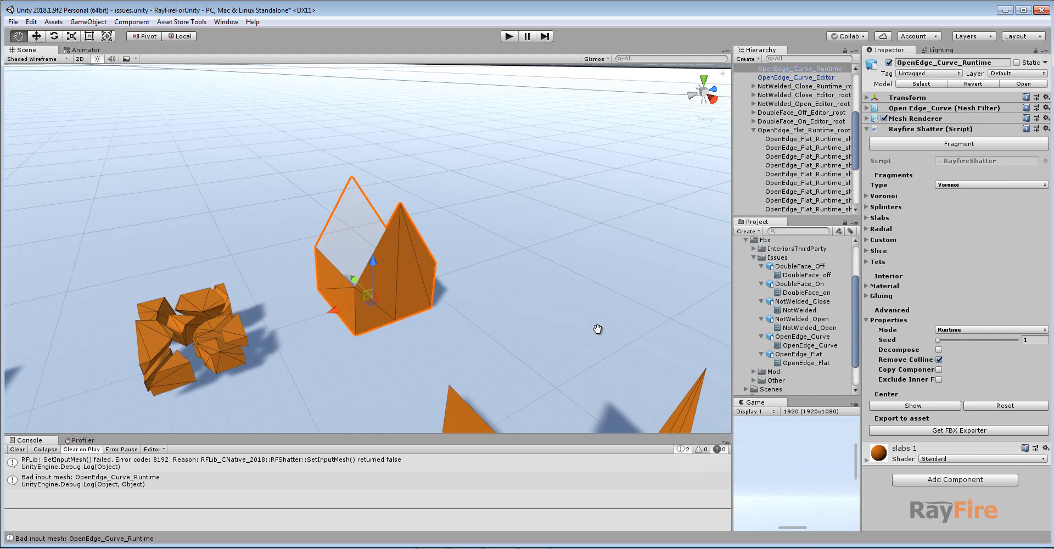
# Select the OpenEdge_Curve_Editor box and fragment it in editor mode.
pyautogui.moveTo(598, 330); pyautogui.dragTo(517, 206, button='middle')
pyautogui.click(502, 283)
pyautogui.click(949, 143)
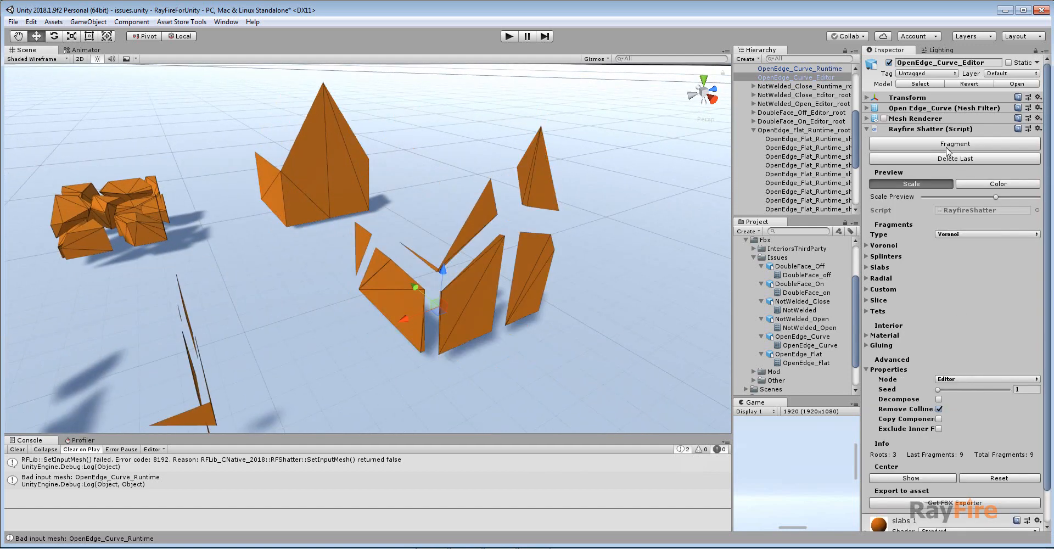
# Vary the Scale Preview slider to inspect the gaps between the editor box's fragments.
pyautogui.keyDown('alt'); pyautogui.moveTo(466, 242); pyautogui.dragTo(499, 266); pyautogui.keyUp('alt')
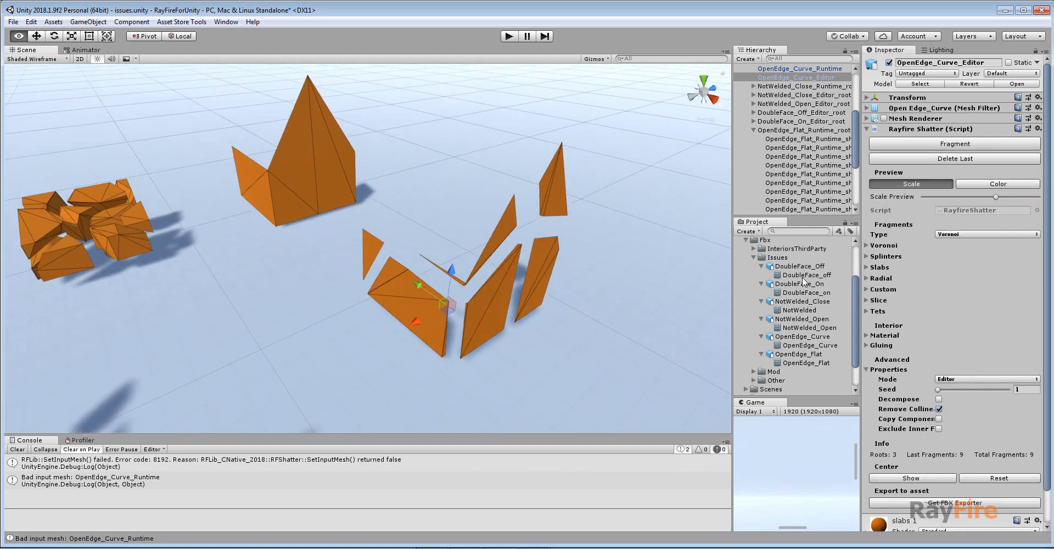
pyautogui.moveTo(980, 199)
pyautogui.mouseDown()
pyautogui.moveTo(891, 199)
pyautogui.moveTo(978, 196)
pyautogui.mouseUp()
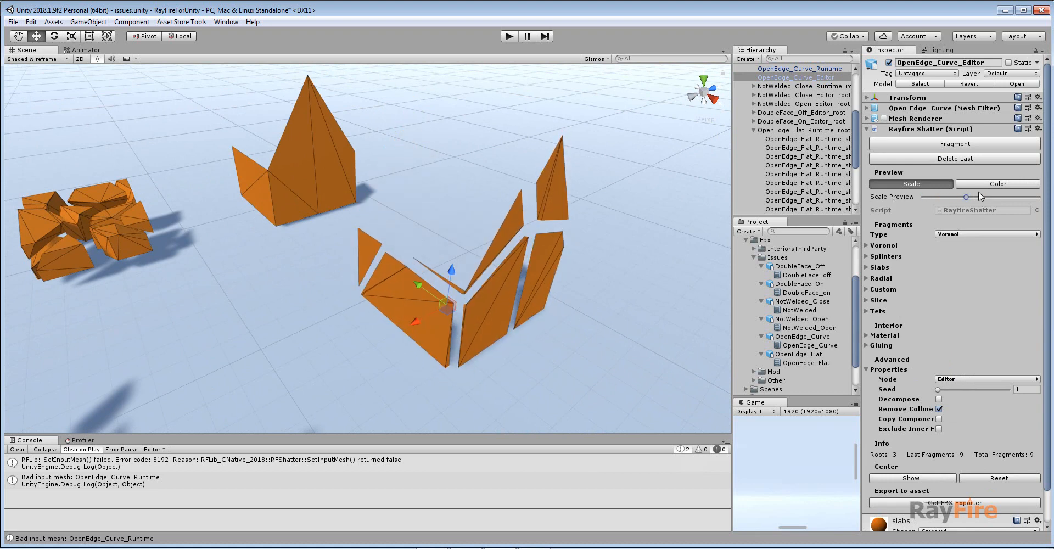
pyautogui.moveTo(574, 244); pyautogui.dragTo(541, 275, button='middle')
pyautogui.keyDown('alt'); pyautogui.moveTo(455, 275); pyautogui.dragTo(476, 271); pyautogui.keyUp('alt')
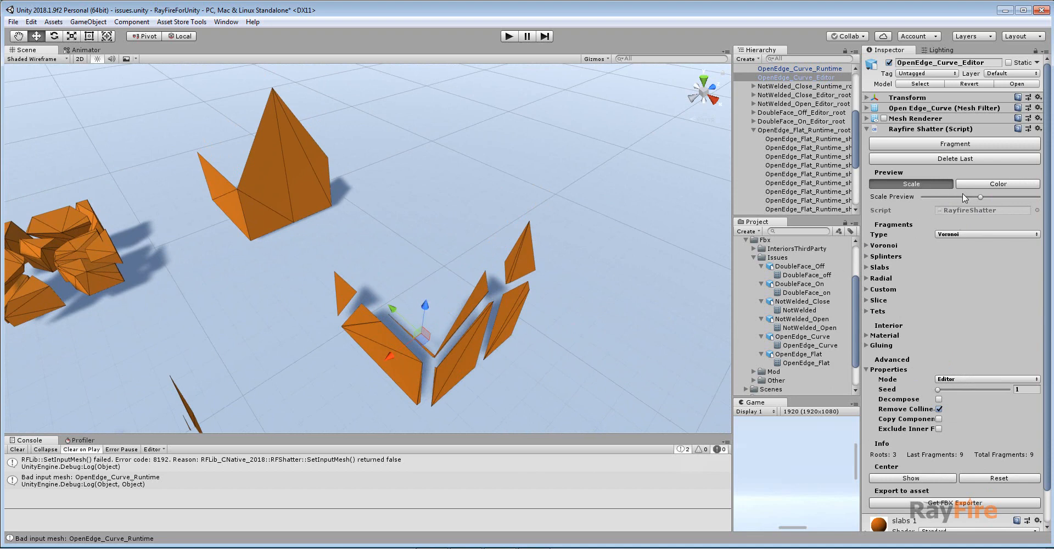
pyautogui.moveTo(963, 195)
pyautogui.mouseDown()
pyautogui.moveTo(921, 197)
pyautogui.moveTo(991, 191)
pyautogui.moveTo(968, 195)
pyautogui.mouseUp()
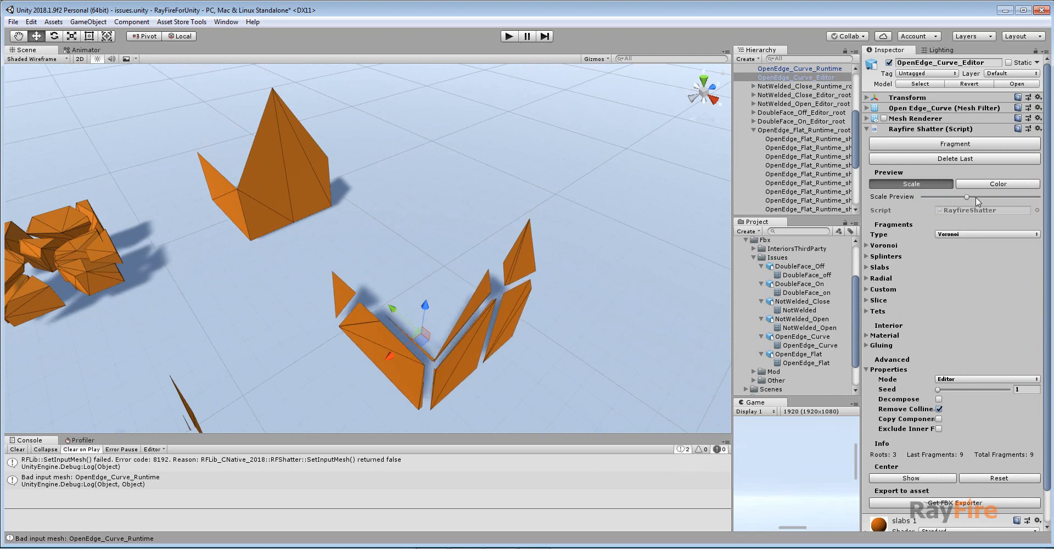
pyautogui.click(976, 197)
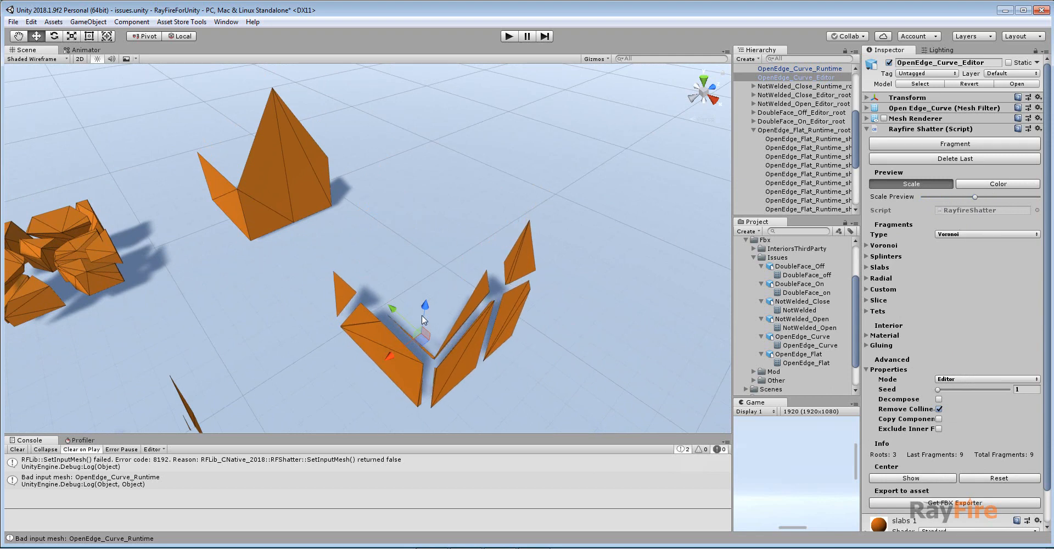
# Select and frame the OpenEdge_Curve_Runtime box again.
pyautogui.scroll(-10, 322, 360)
pyautogui.moveTo(350, 348); pyautogui.dragTo(598, 233, button='middle')
pyautogui.keyDown('alt'); pyautogui.moveTo(540, 301); pyautogui.dragTo(480, 313); pyautogui.keyUp('alt')
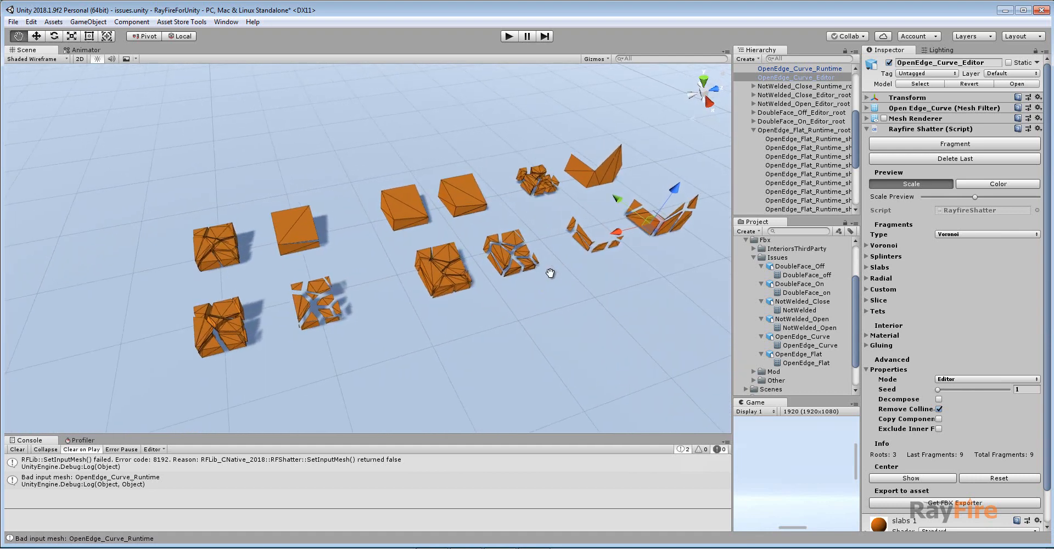
pyautogui.moveTo(598, 269); pyautogui.dragTo(512, 269, button='middle')
pyautogui.scroll(1, 511, 269)
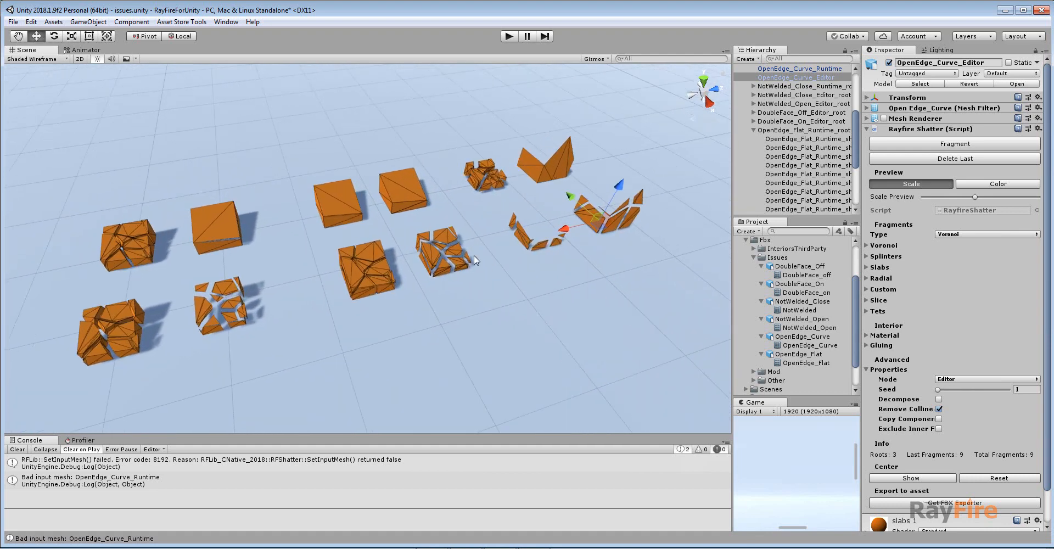
pyautogui.scroll(1, 502, 180)
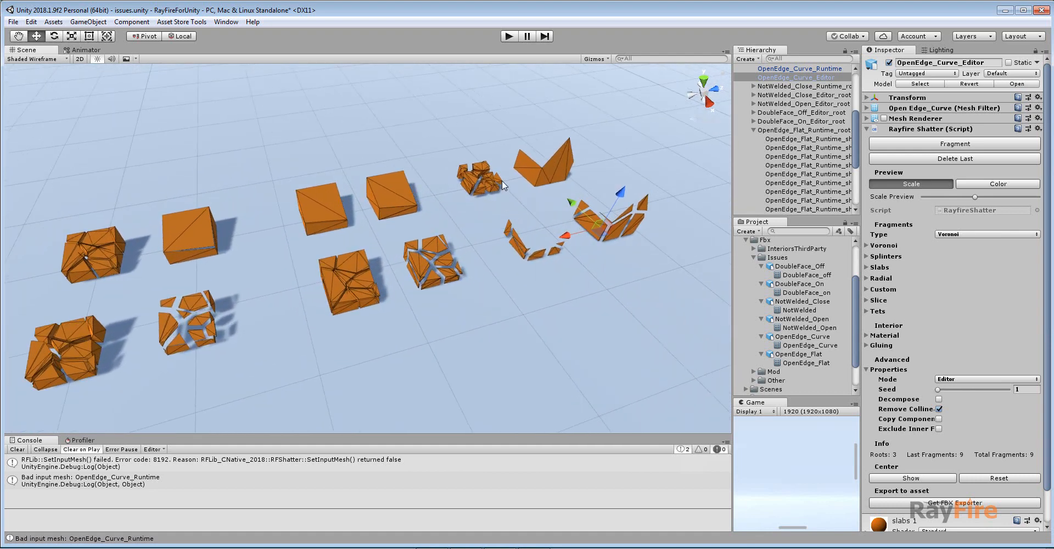
pyautogui.click(535, 164)
pyautogui.moveTo(537, 166); pyautogui.dragTo(530, 205, button='middle')
pyautogui.press('f')
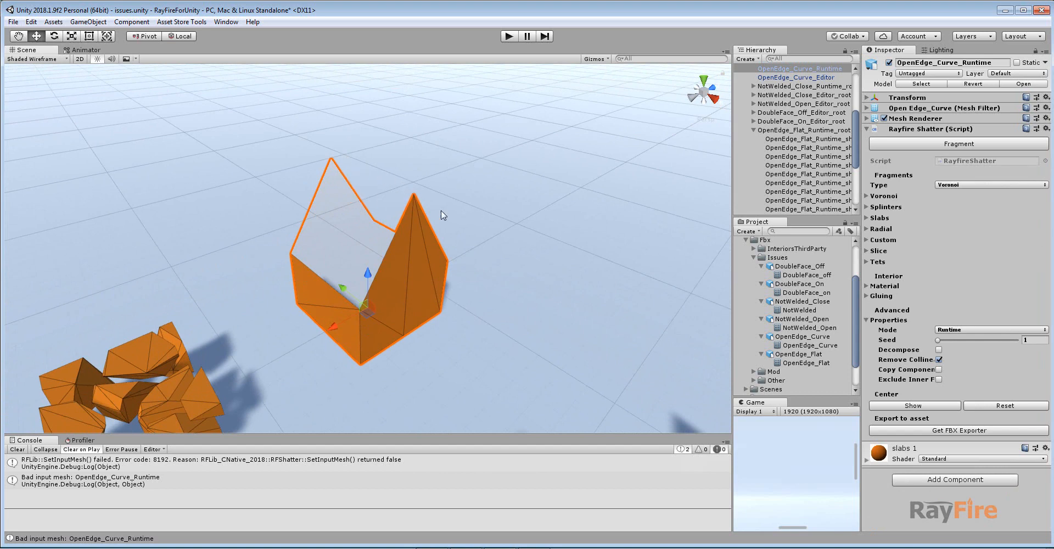
# Select one fragment of the OpenEdge_Flat_Runtime box and survey the row of test boxes.
pyautogui.moveTo(480, 258); pyautogui.dragTo(496, 218, button='middle')
pyautogui.moveTo(216, 311); pyautogui.dragTo(340, 203, button='middle')
pyautogui.click(337, 206)
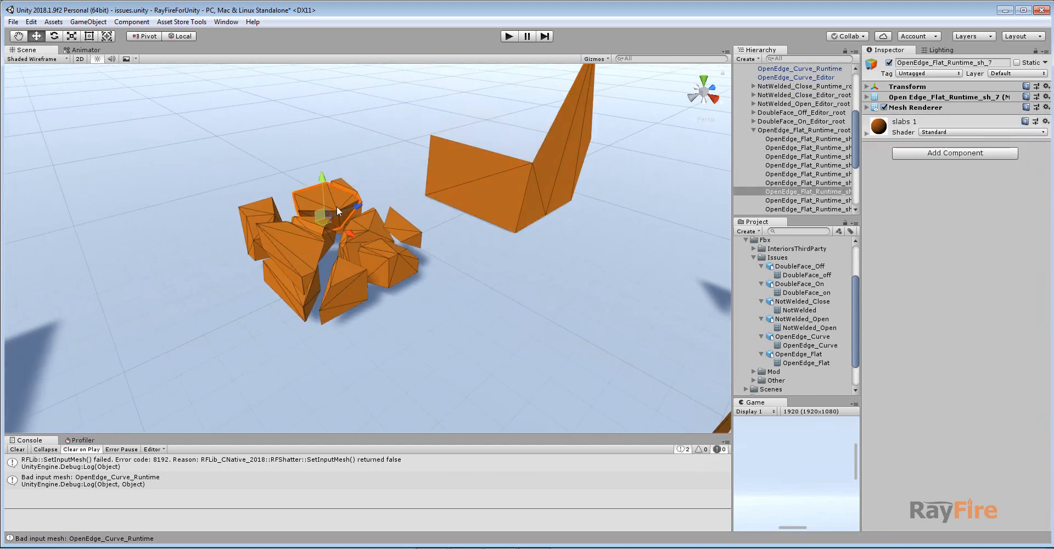
pyautogui.scroll(-10, 386, 249)
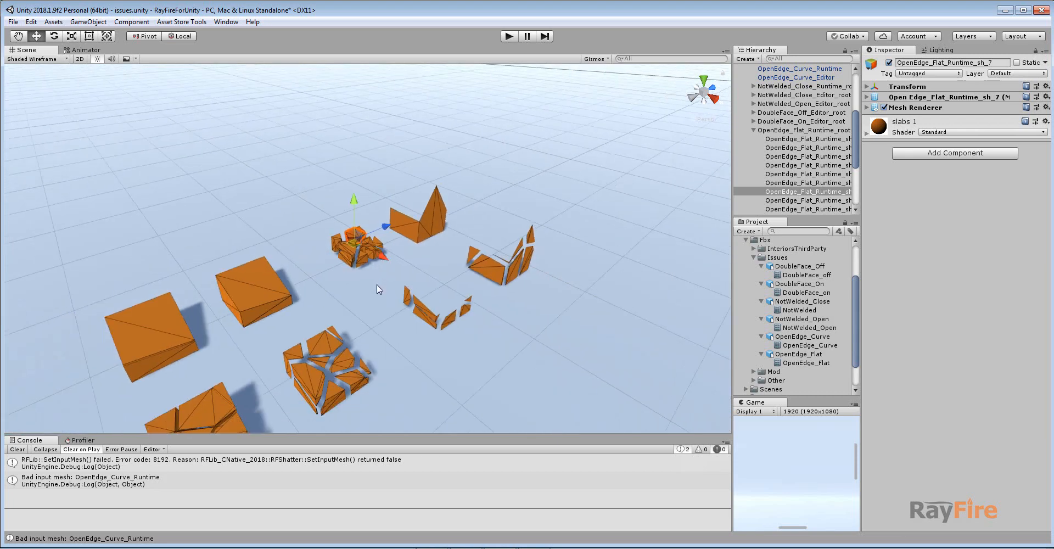
pyautogui.moveTo(377, 286); pyautogui.dragTo(434, 251, button='middle')
pyautogui.moveTo(337, 305); pyautogui.dragTo(358, 291, button='middle')
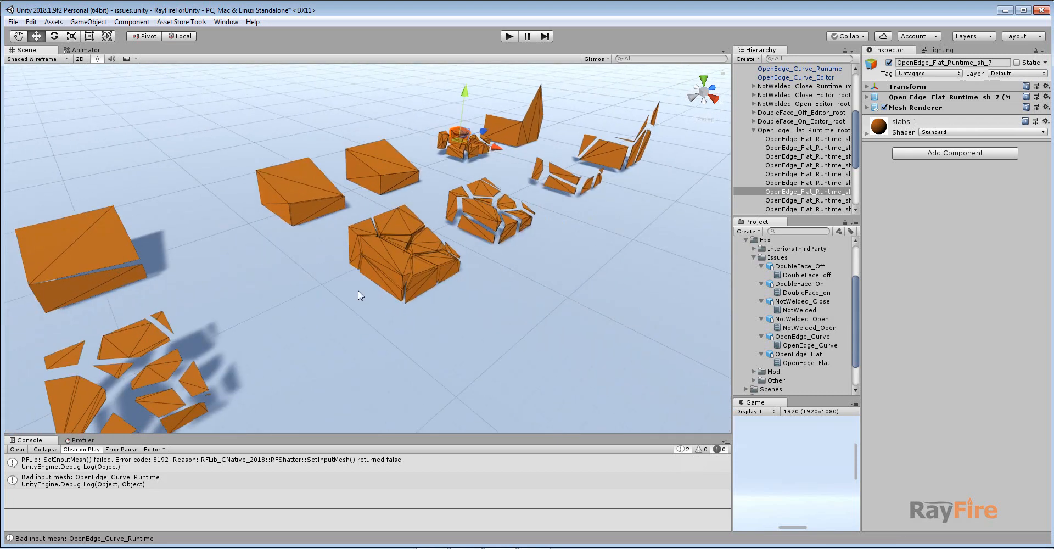
# Select the DoubleFace_Off_Runtime box, then the DoubleFace_On_Runtime box, and try to fragment it.
pyautogui.click(309, 199)
pyautogui.press('f')
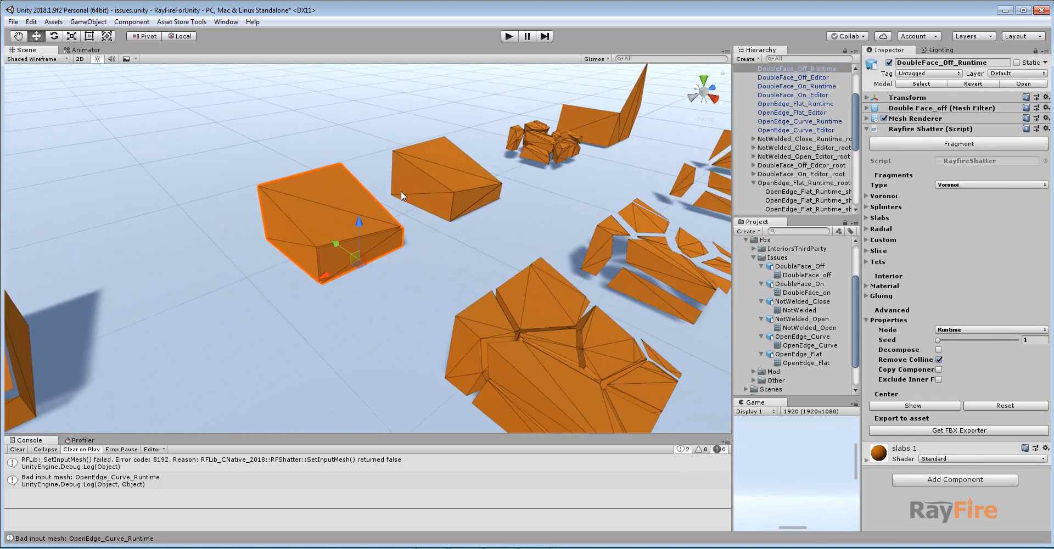
pyautogui.keyDown('alt'); pyautogui.moveTo(371, 276); pyautogui.dragTo(396, 318); pyautogui.keyUp('alt')
pyautogui.click(521, 179)
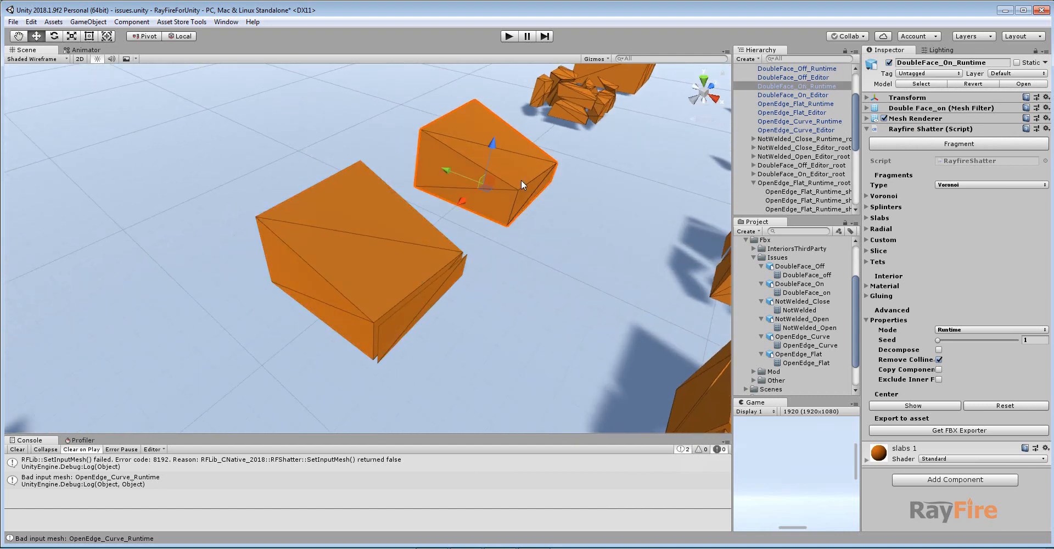
pyautogui.press('f')
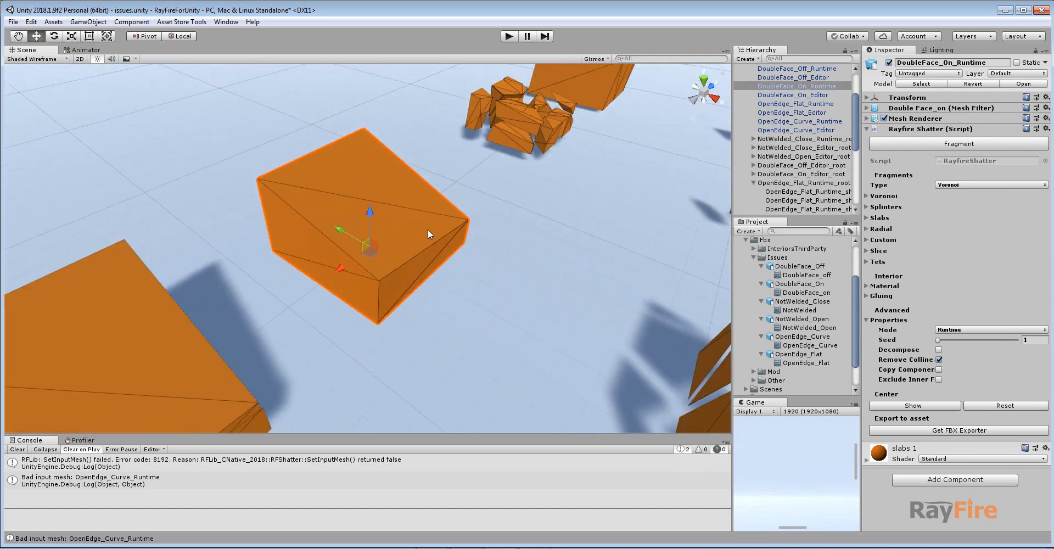
pyautogui.click(939, 147)
pyautogui.scroll(-6, 475, 265)
pyautogui.keyDown('alt'); pyautogui.moveTo(475, 264); pyautogui.dragTo(399, 298); pyautogui.keyUp('alt')
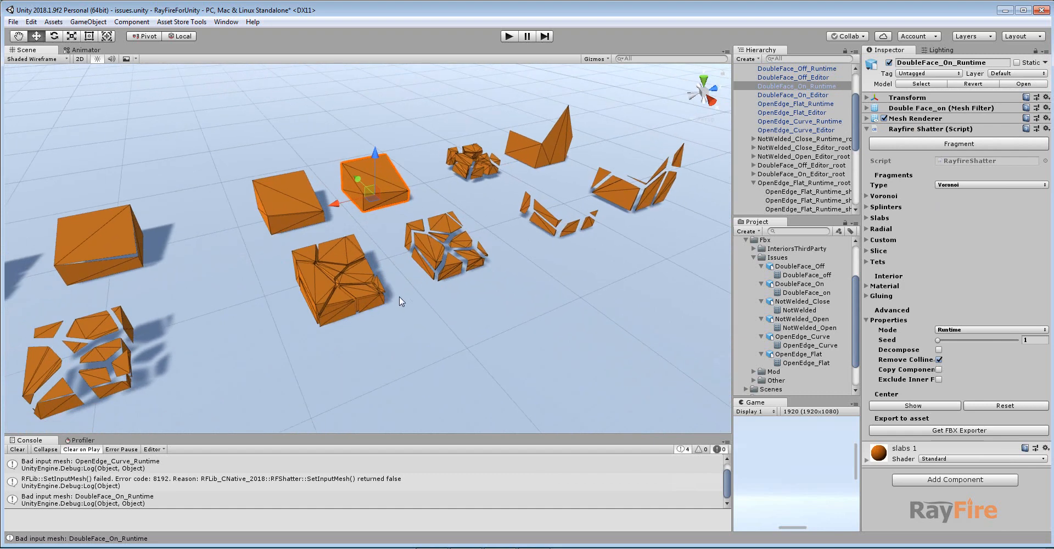
pyautogui.scroll(-2, 399, 298)
pyautogui.moveTo(399, 296); pyautogui.dragTo(432, 305, button='middle')
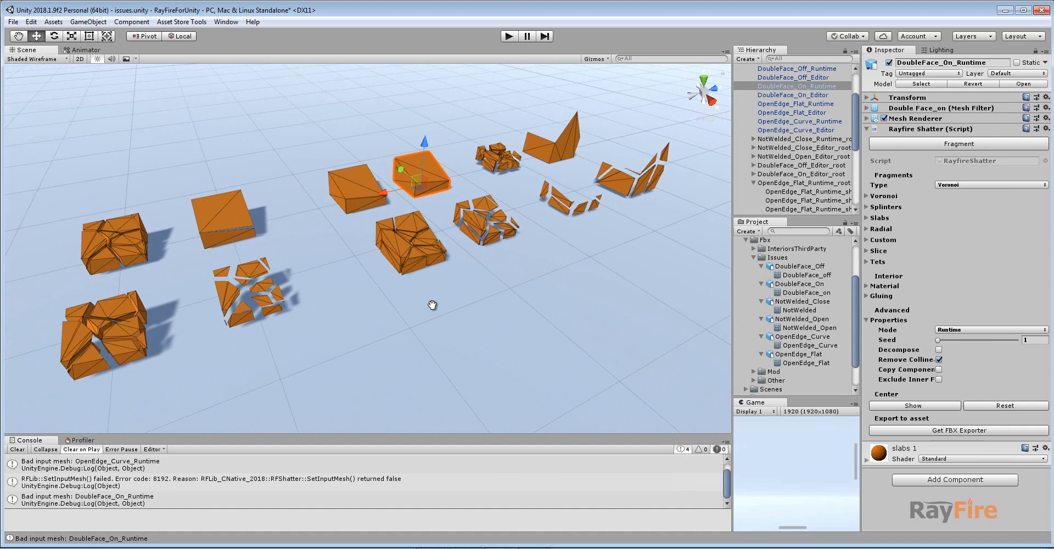